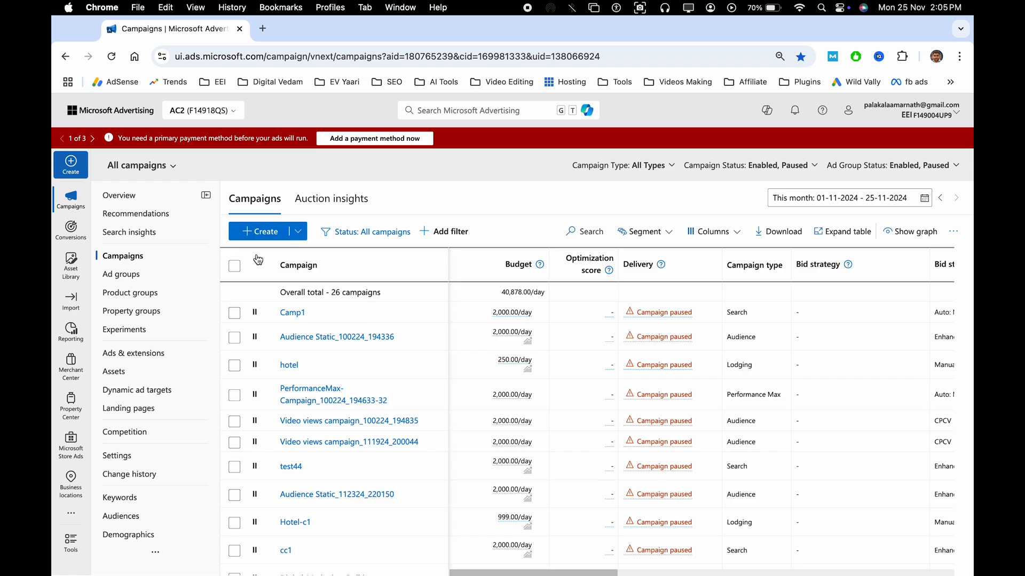
Step: Start creating a new campaign and skip choosing a campaign goal
click(249, 233)
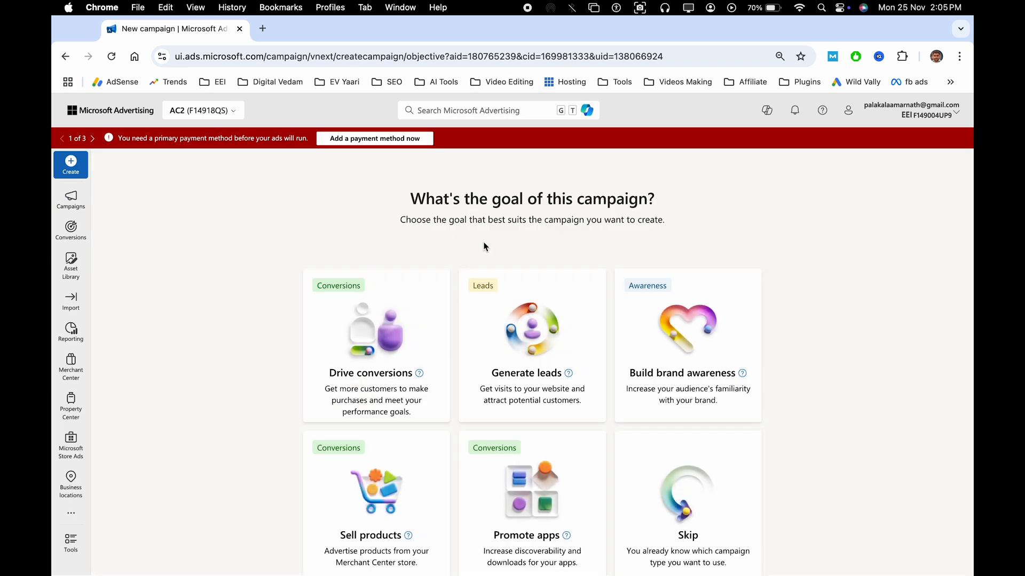
scroll(515, 419, down, 1)
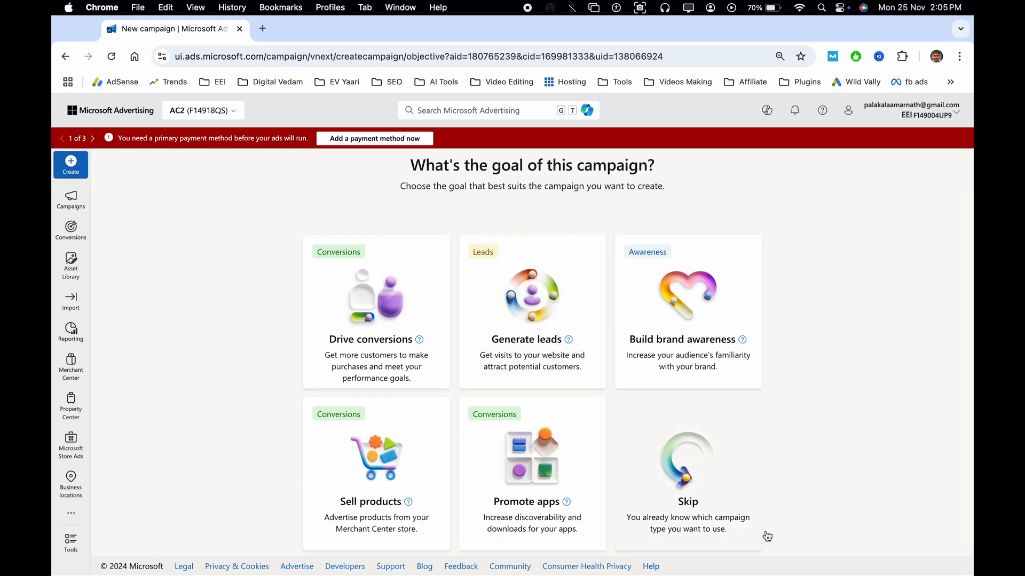
click(708, 484)
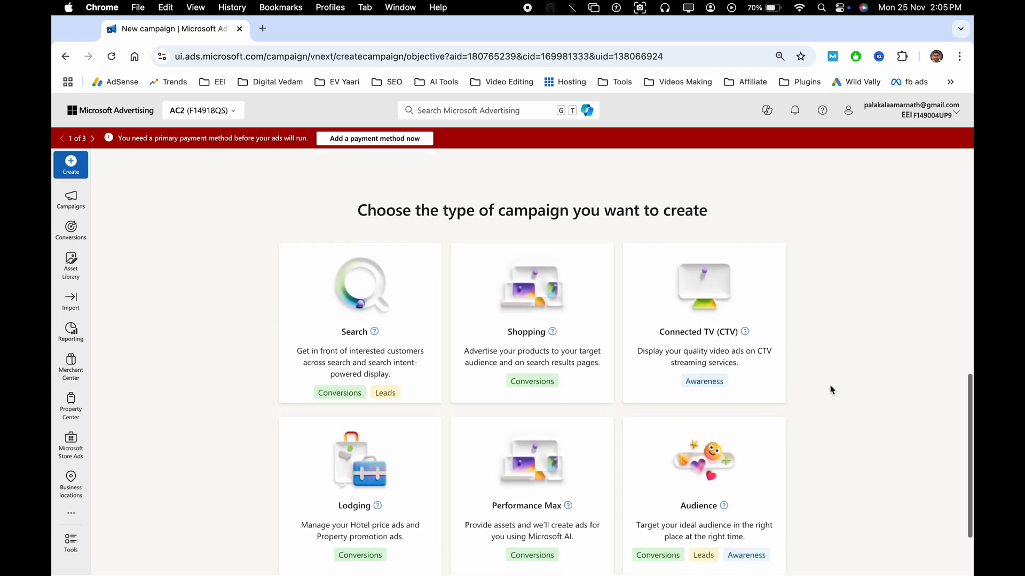
Step: Read the help description of the Audience campaign type and select Audience as the type to create
scroll(830, 390, down, 2)
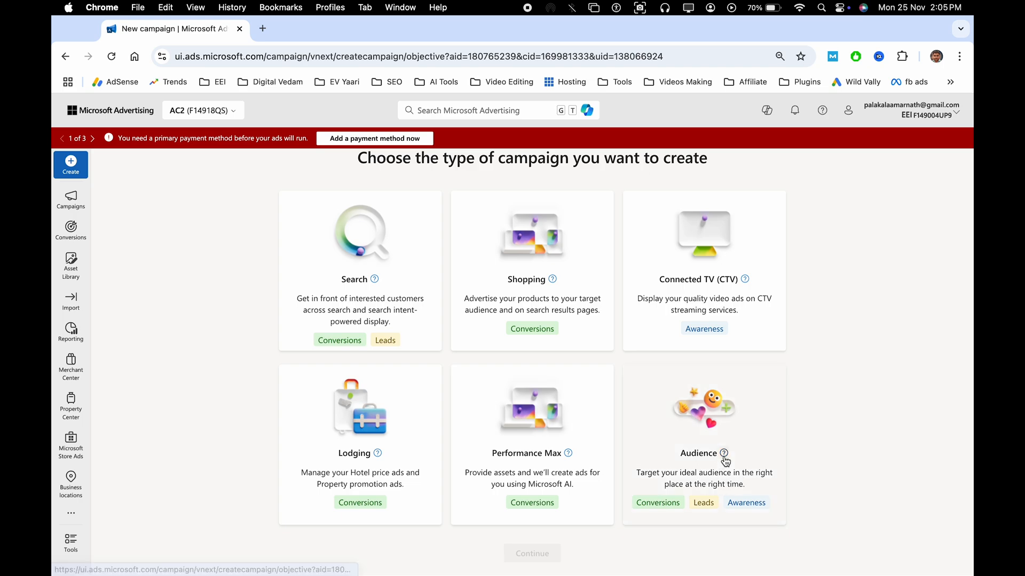
scroll(811, 480, down, 2)
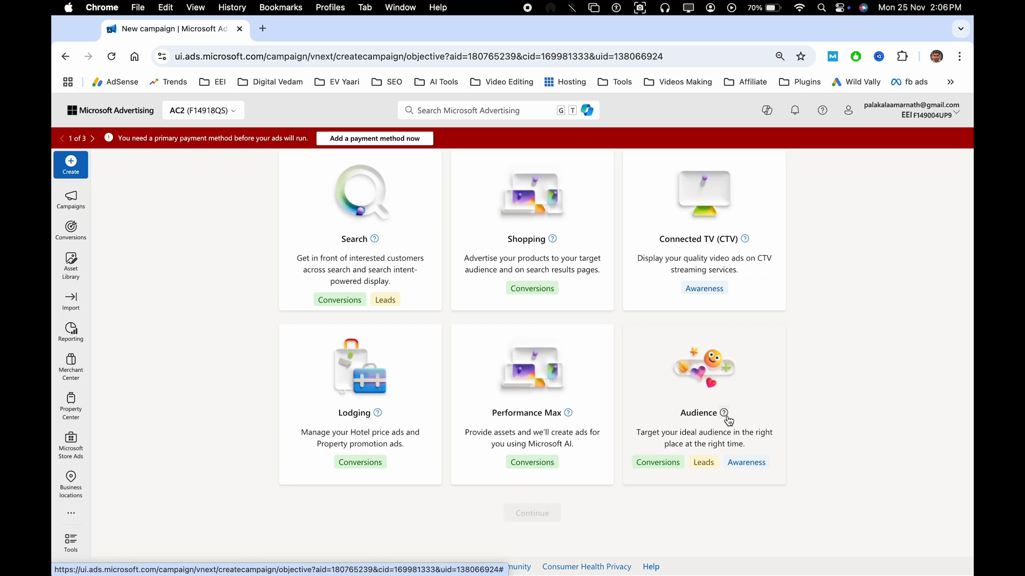
click(727, 417)
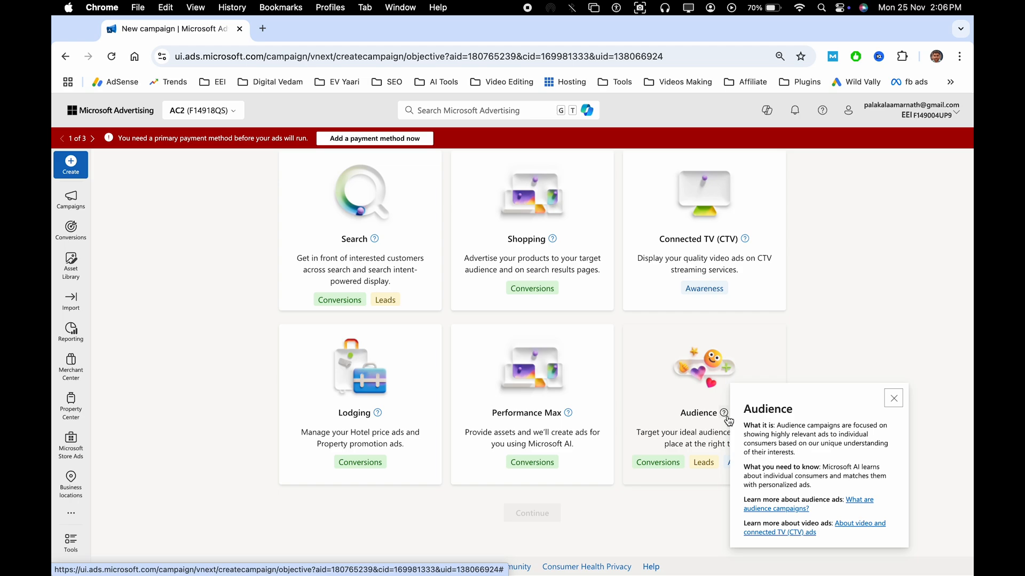
click(694, 392)
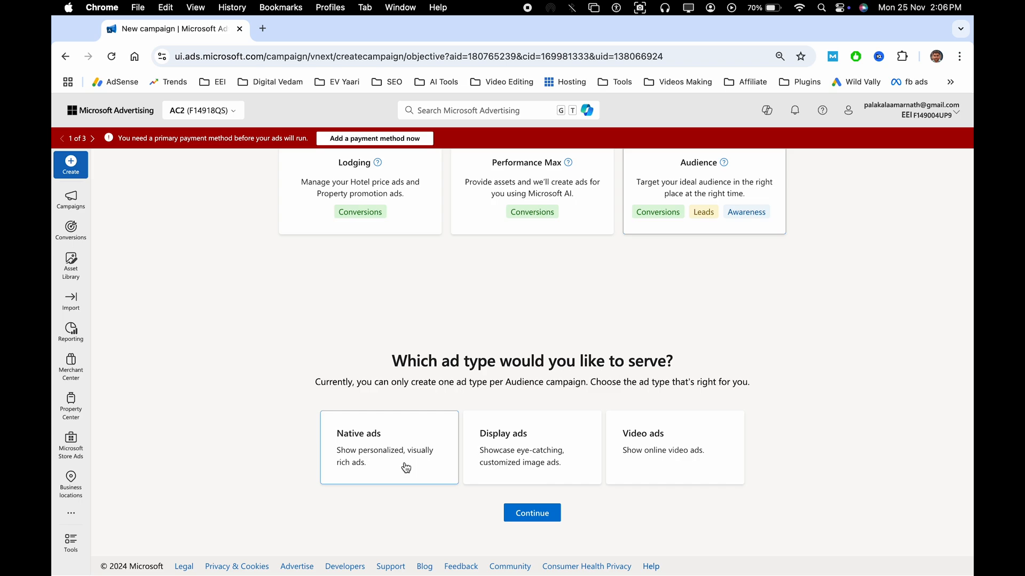
Step: Choose Native ads as the ad type for the Audience campaign and continue to ad creation
click(538, 465)
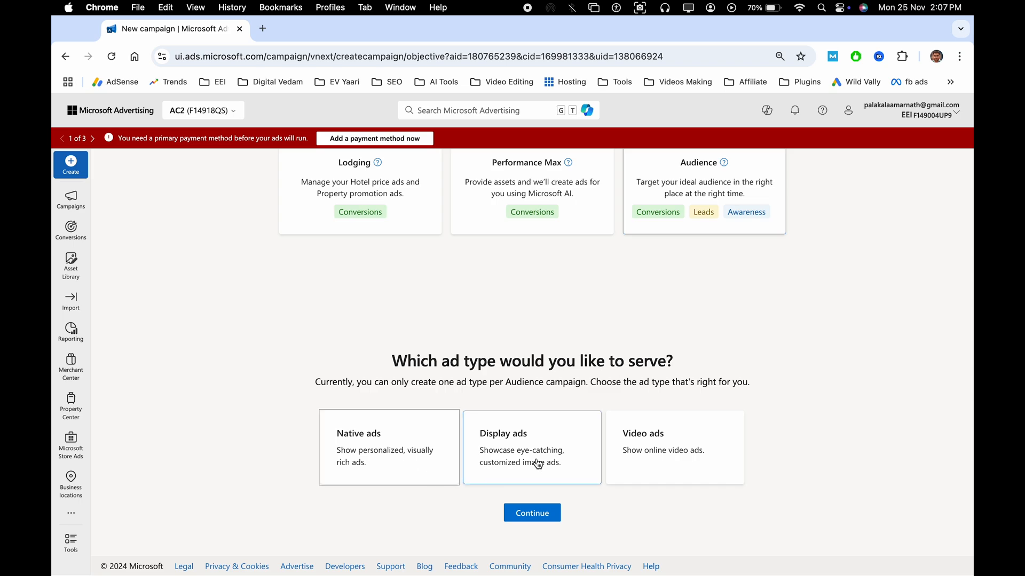
click(667, 458)
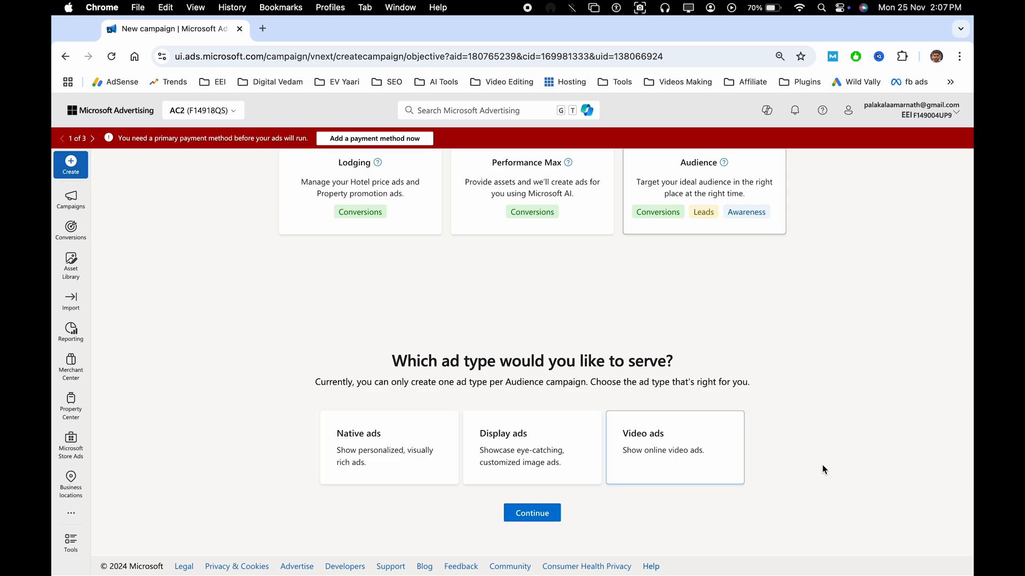
click(355, 445)
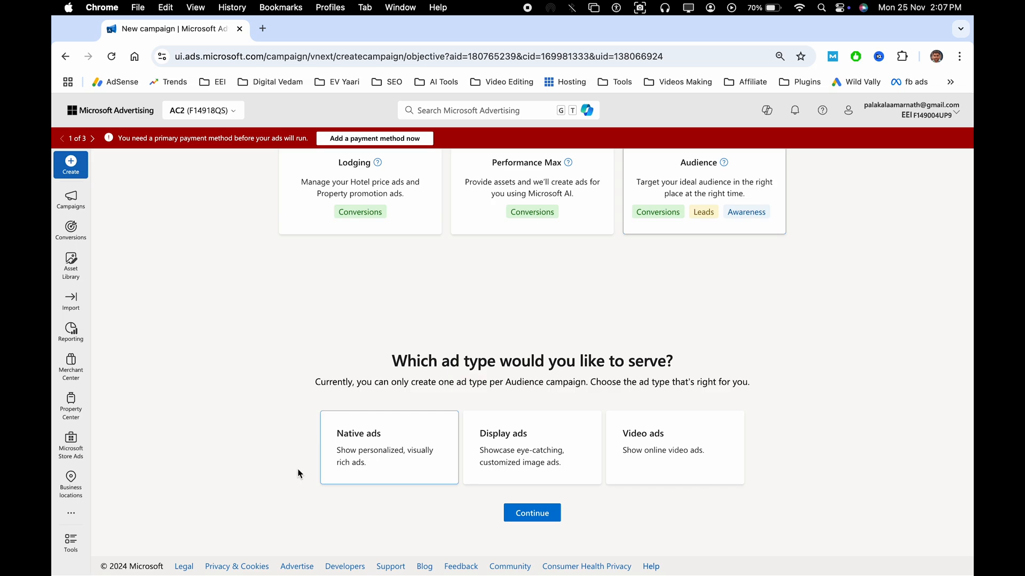
click(532, 514)
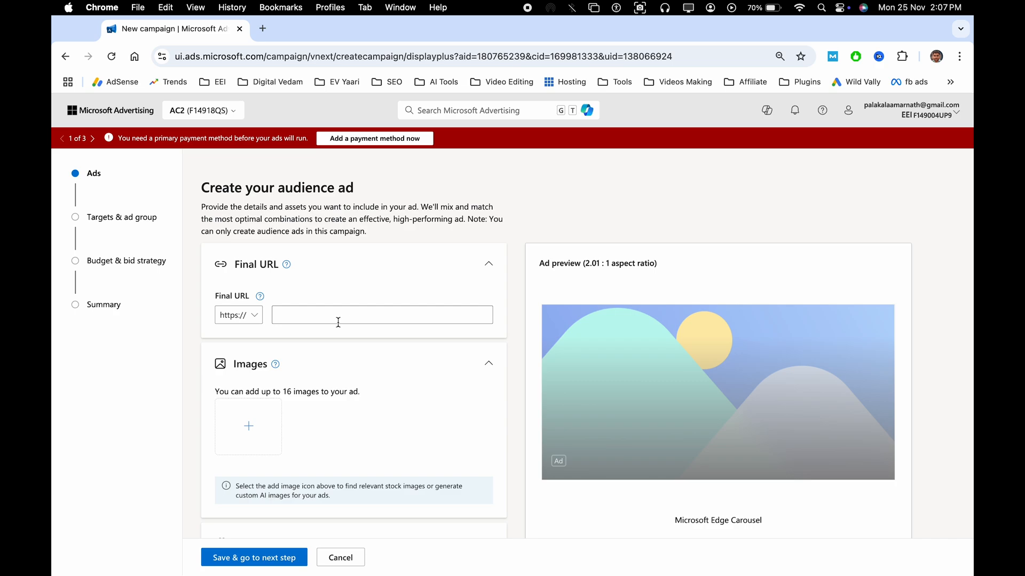
click(355, 320)
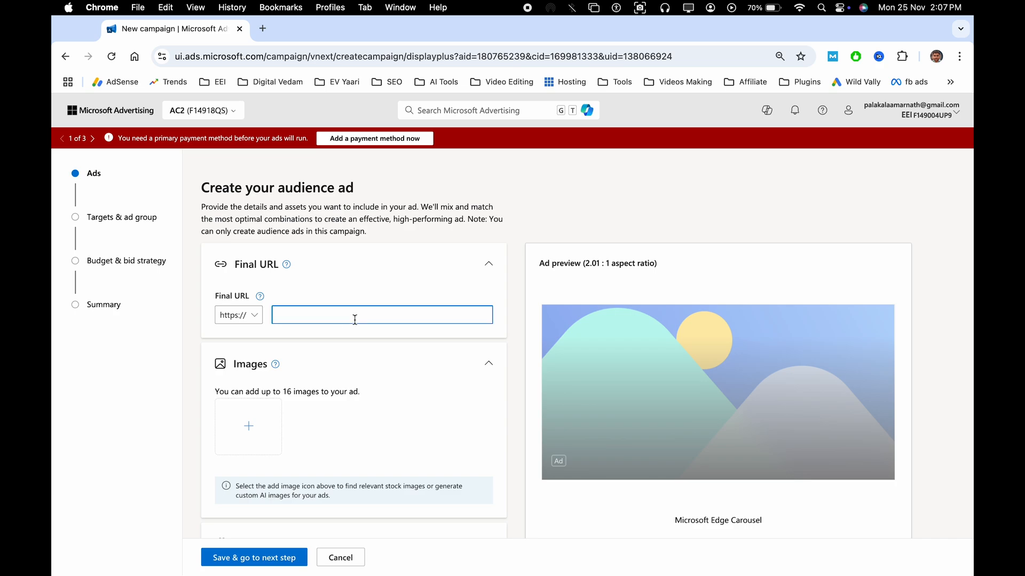
text(screen cleaner spray)
triple_click(355, 319)
key(BackSpace)
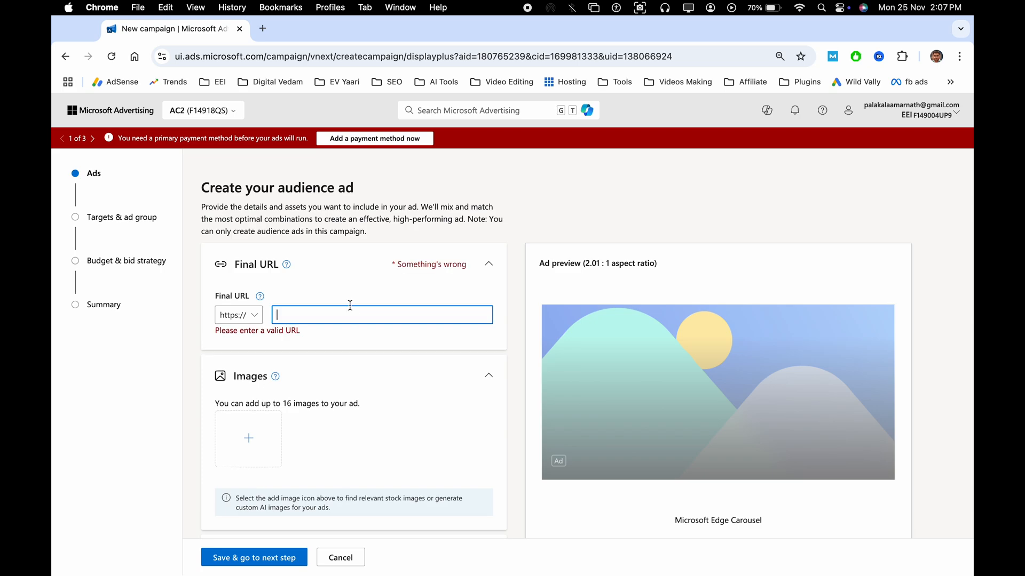
Step: Open digitalvedam.com in a new browser tab, and set the ad's final URL to digitalvedam.com/
click(270, 34)
text(digitalvedam.com)
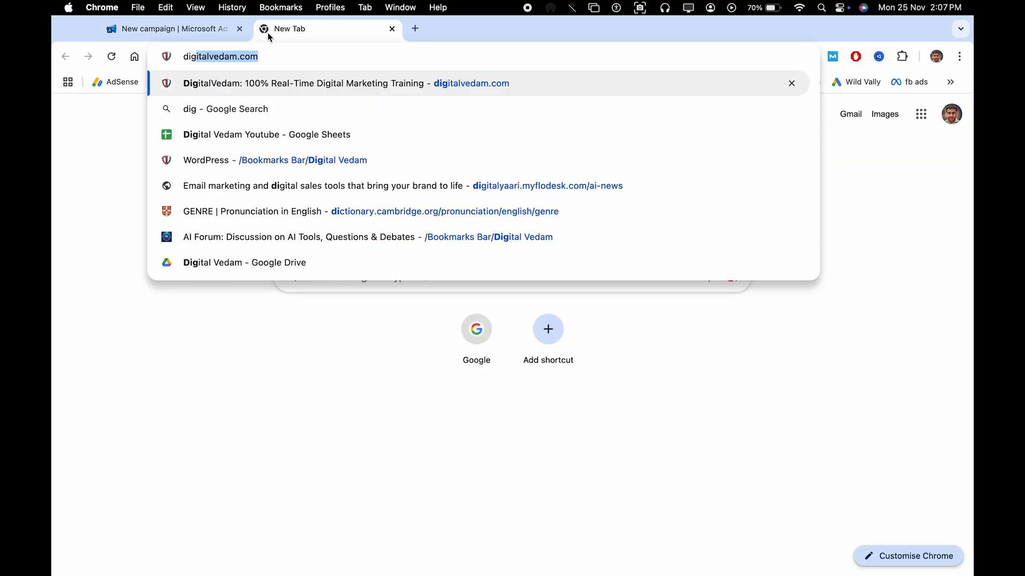
key(Return)
click(171, 28)
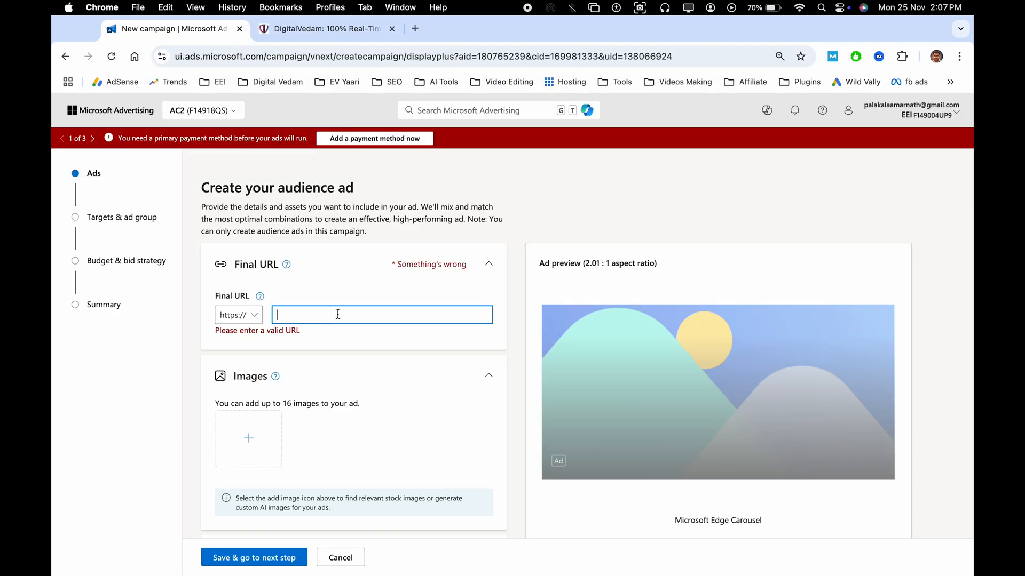
text(digitalvedam.com/)
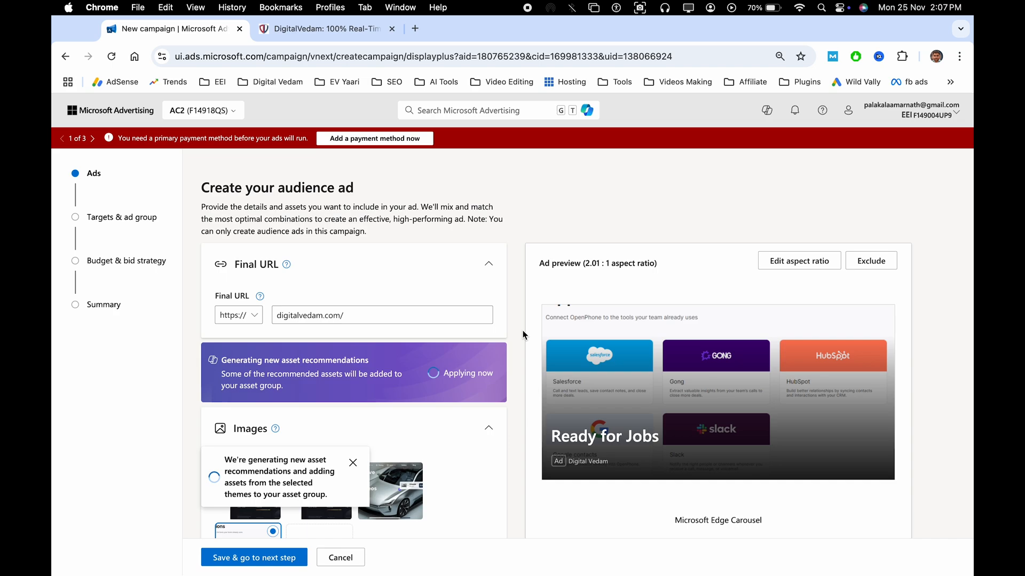
Step: Add the recommended purple image of the man in a yellow hat to the ad's images
scroll(523, 342, down, 3)
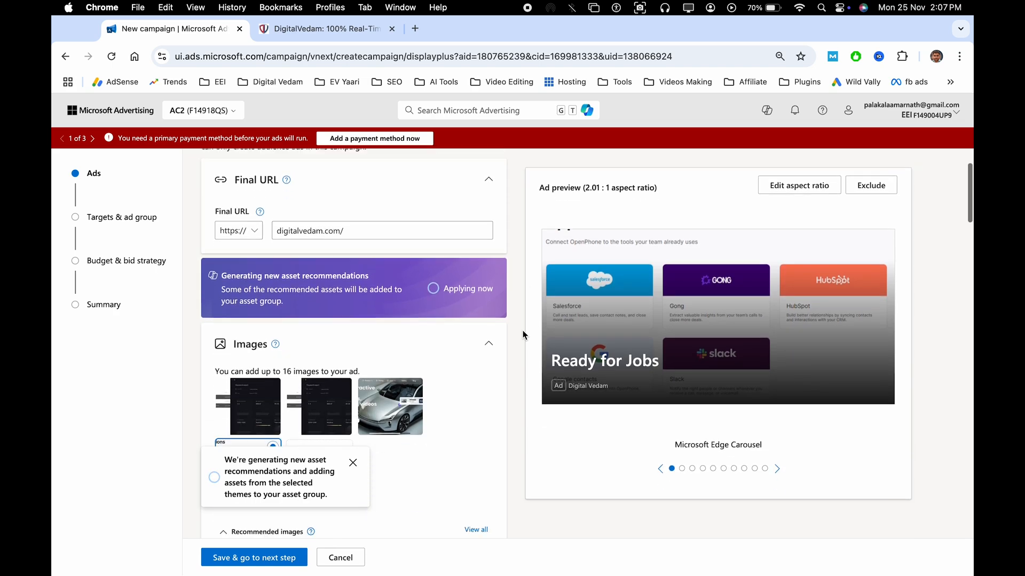
scroll(522, 373, down, 2)
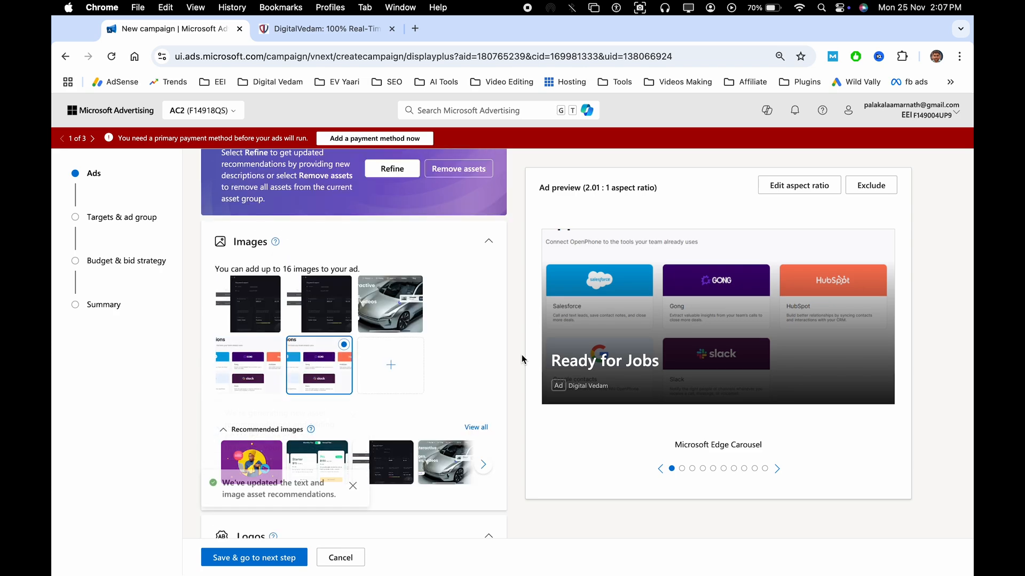
scroll(373, 394, down, 1)
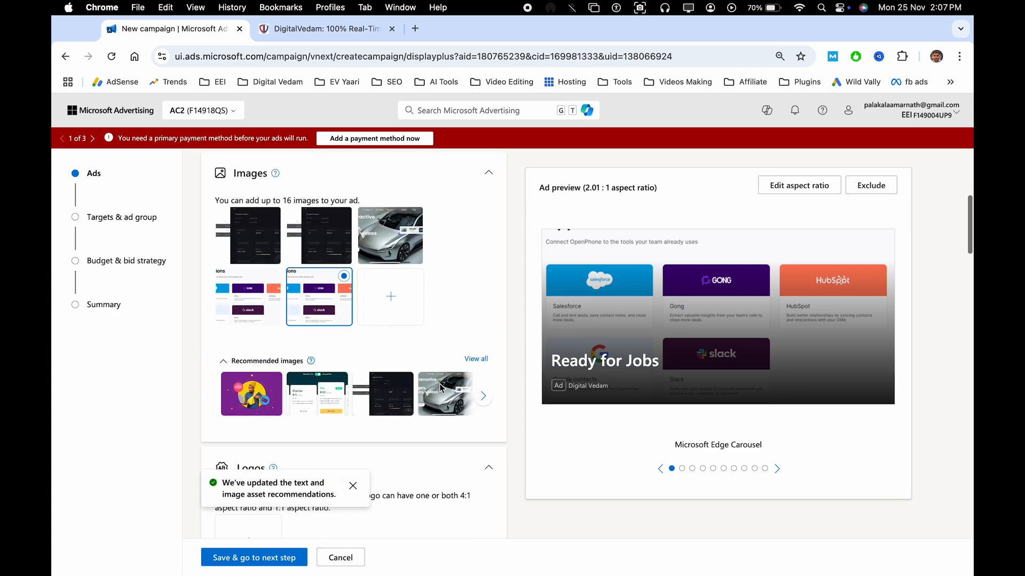
click(251, 419)
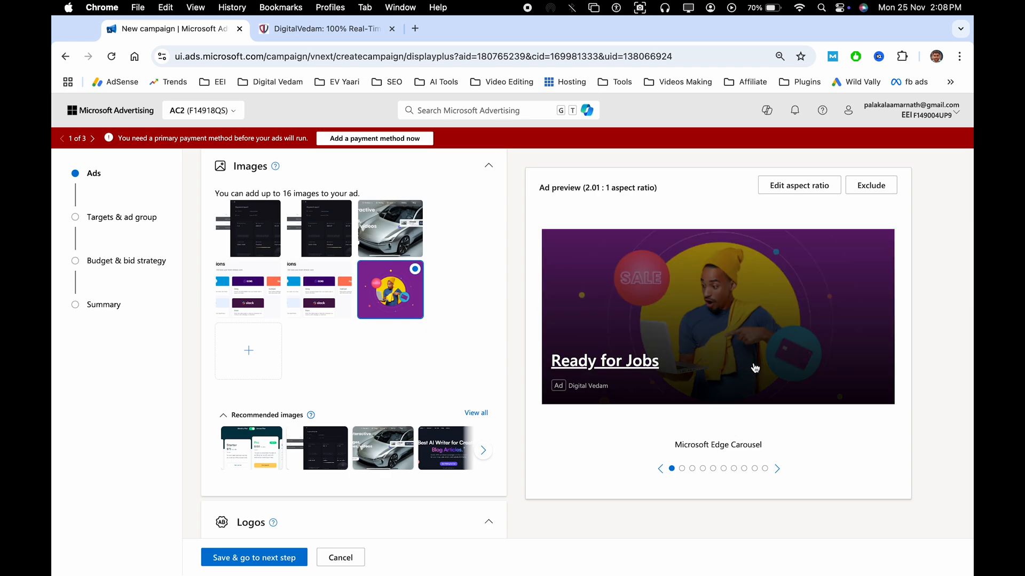
Step: Examine the ad preview in each placement format, from Microsoft Edge Carousel through to Mobile web Outlook
triple_click(716, 445)
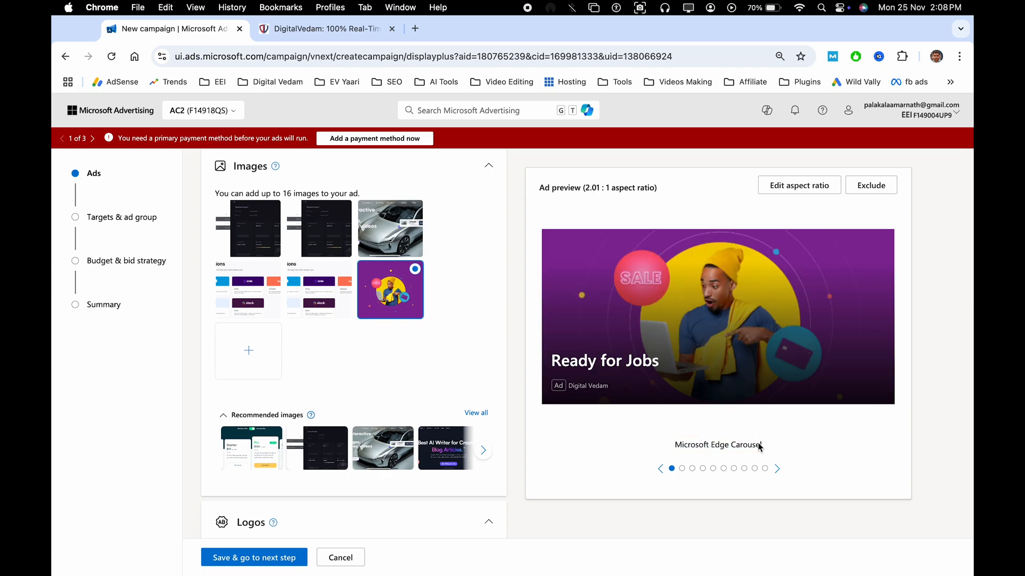
click(777, 469)
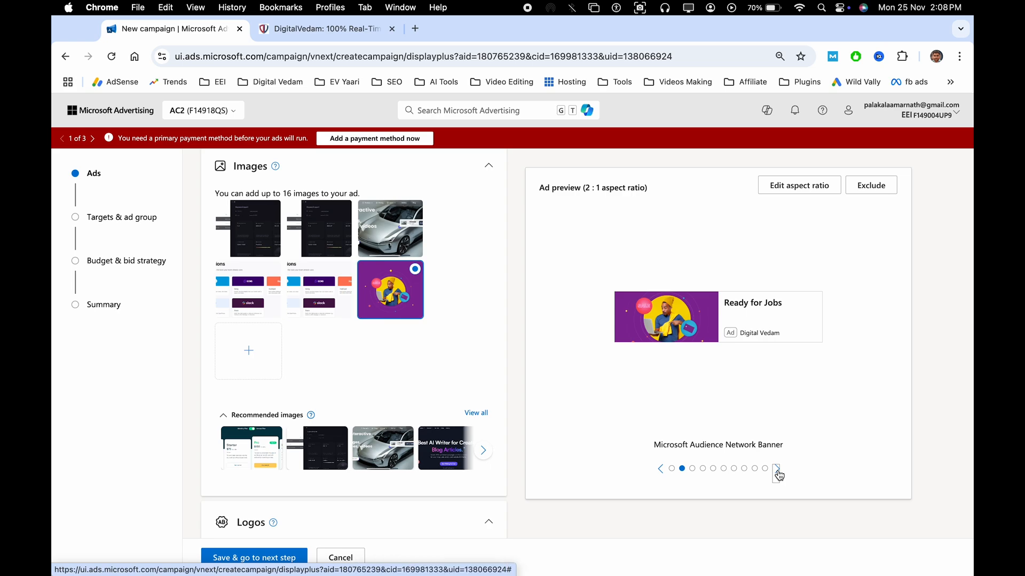
click(777, 469)
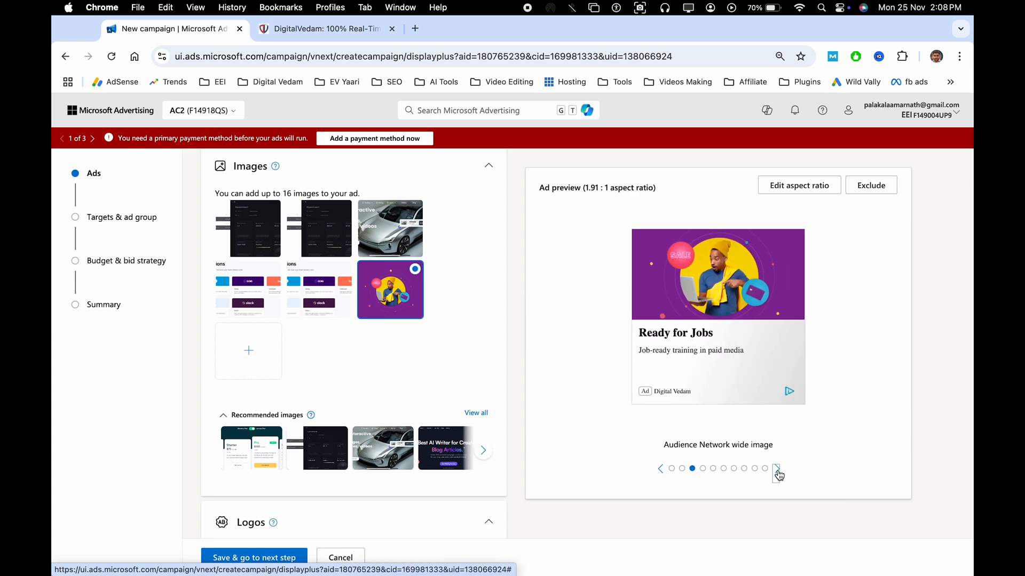
click(777, 470)
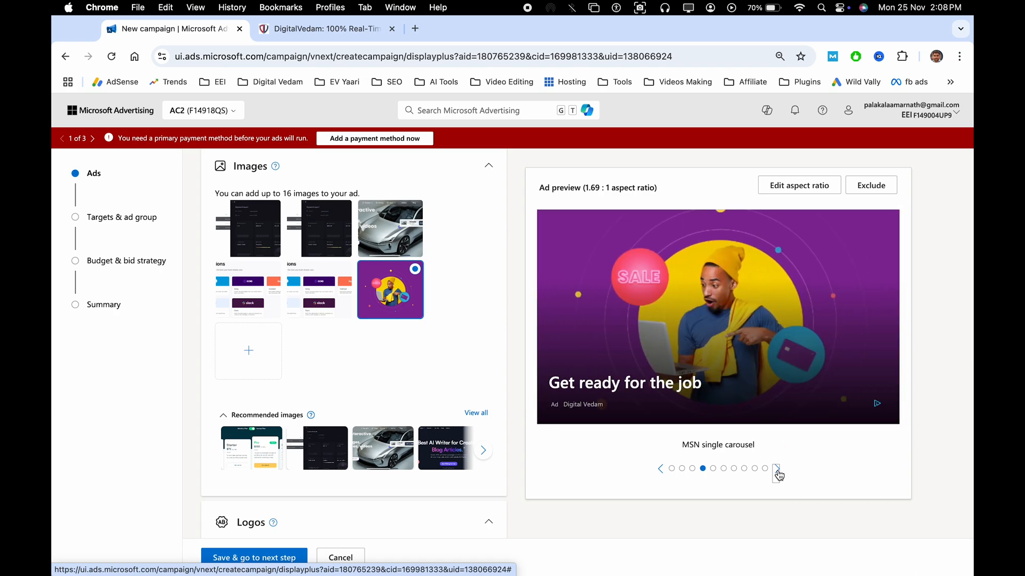
click(777, 469)
click(777, 470)
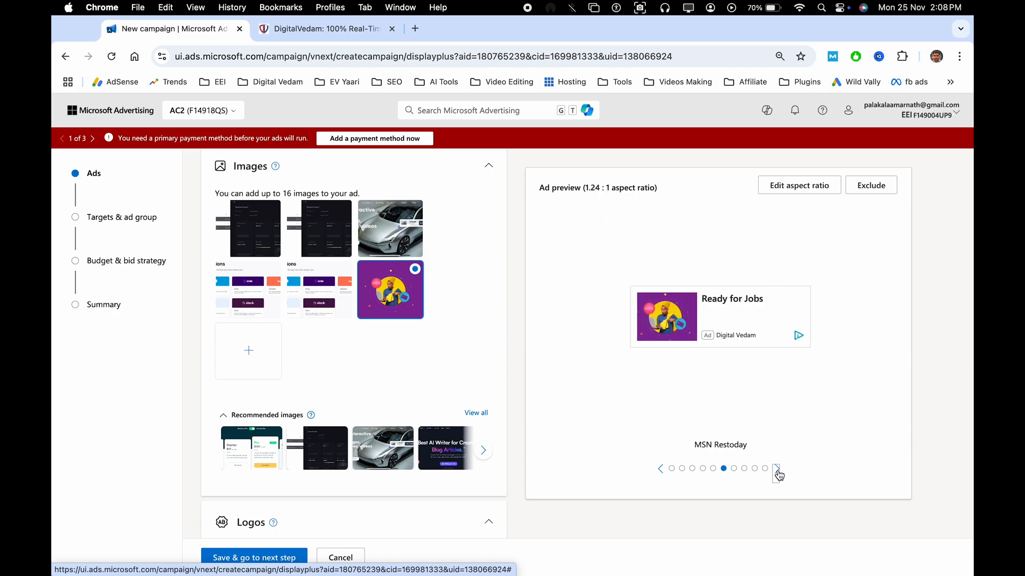
click(777, 470)
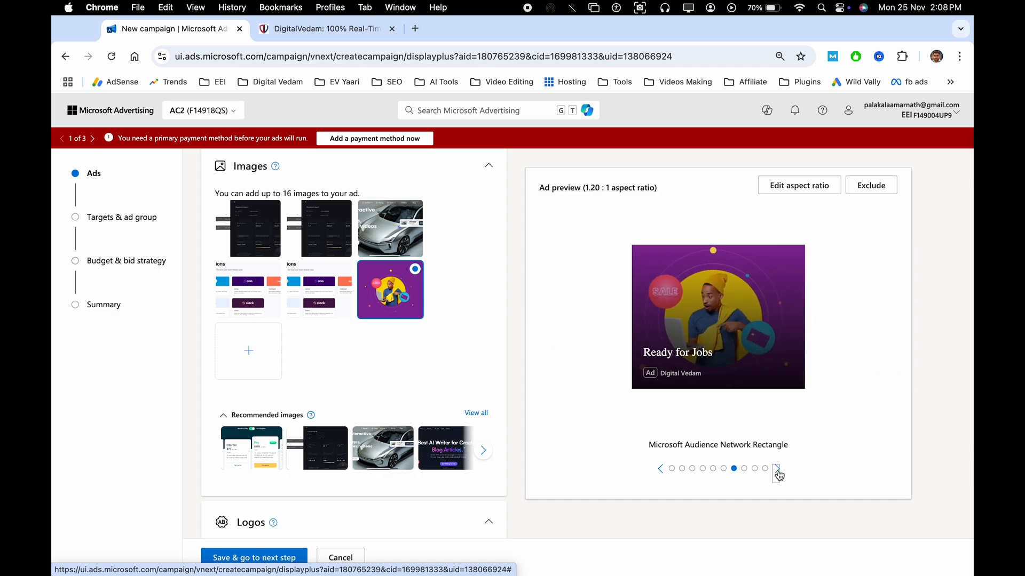
click(777, 469)
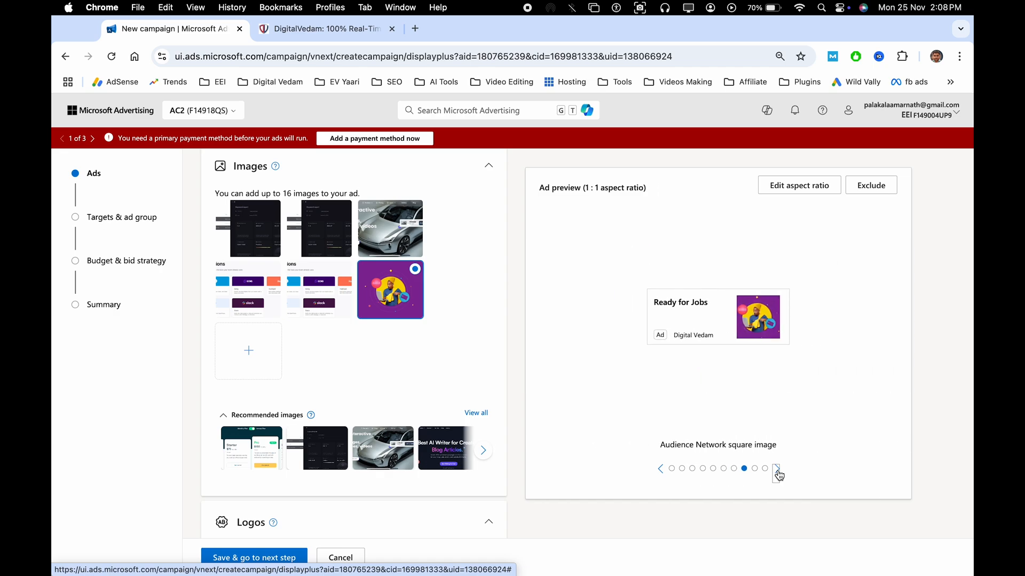
click(777, 471)
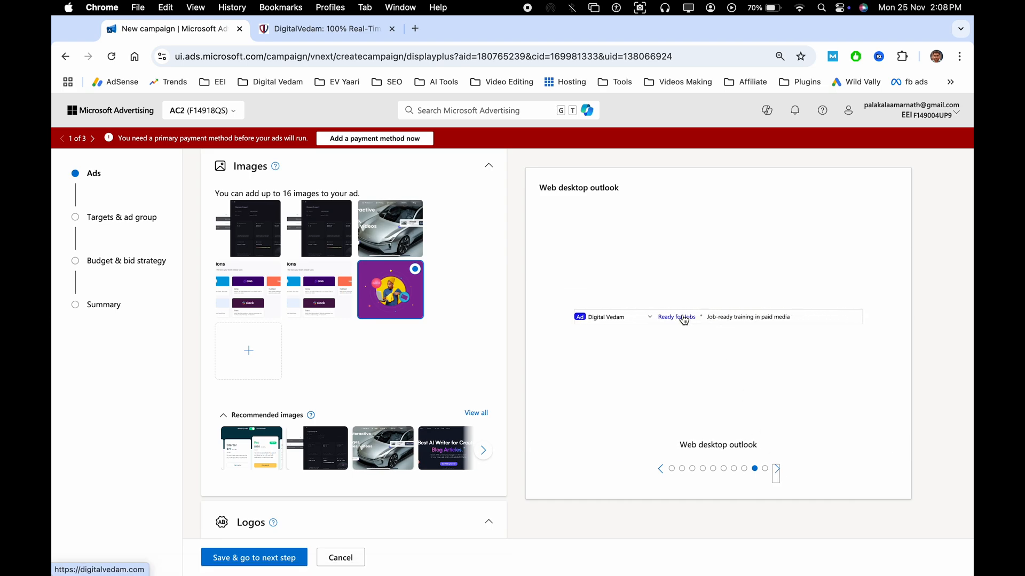
click(777, 471)
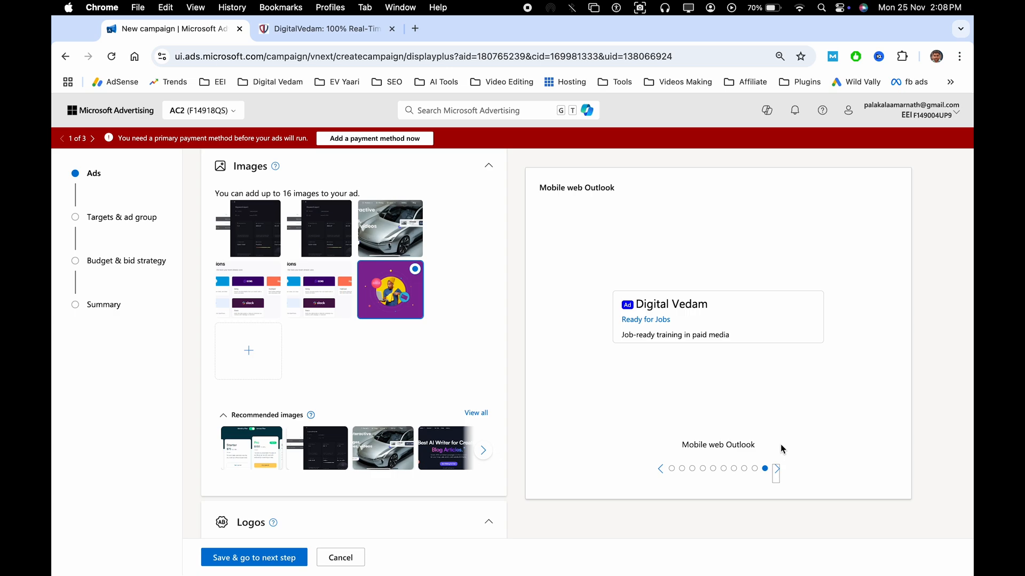
Step: Add the existing round Windows logo image to the ad as a square logo
scroll(422, 358, down, 5)
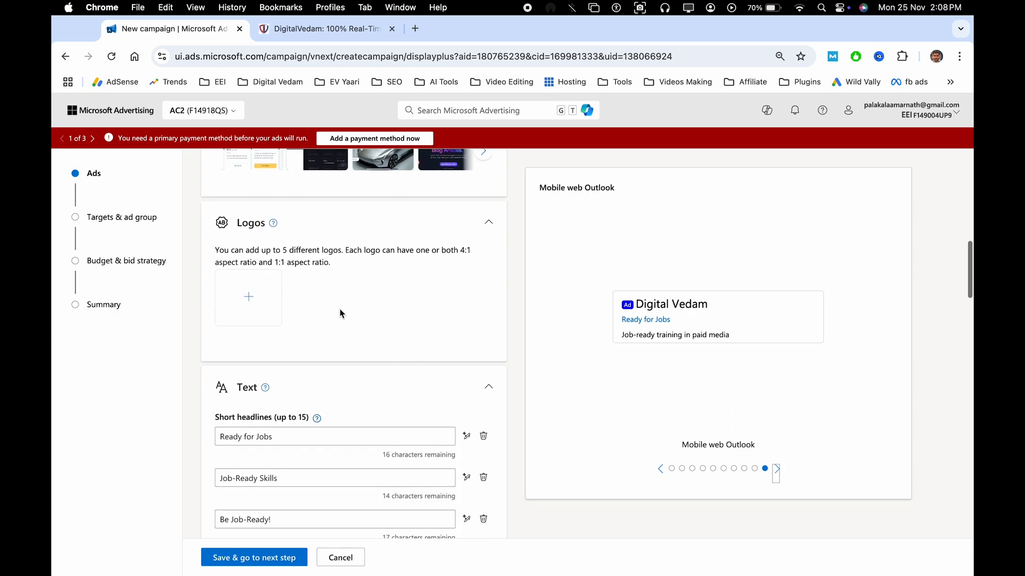
click(268, 316)
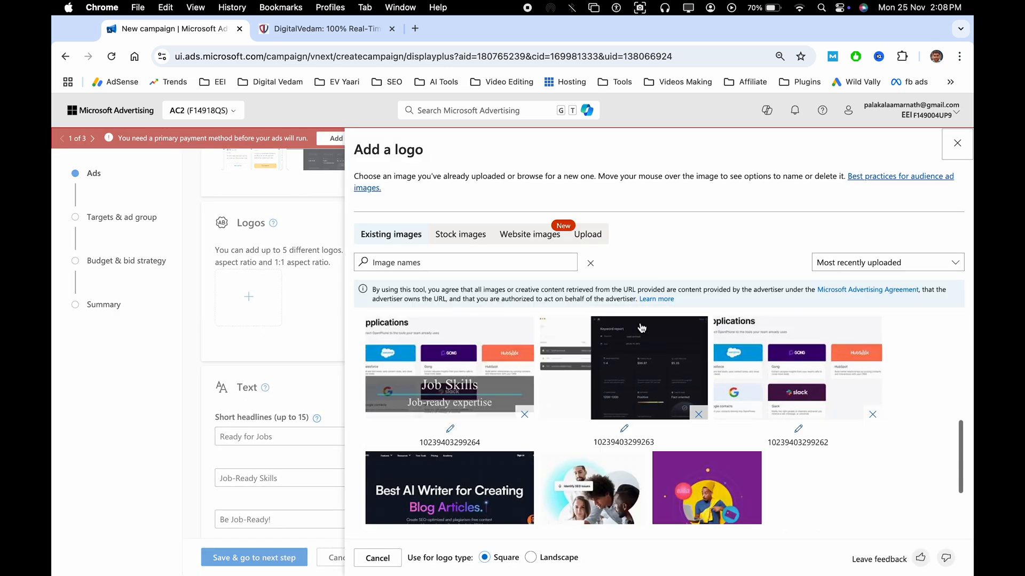
scroll(641, 328, down, 5)
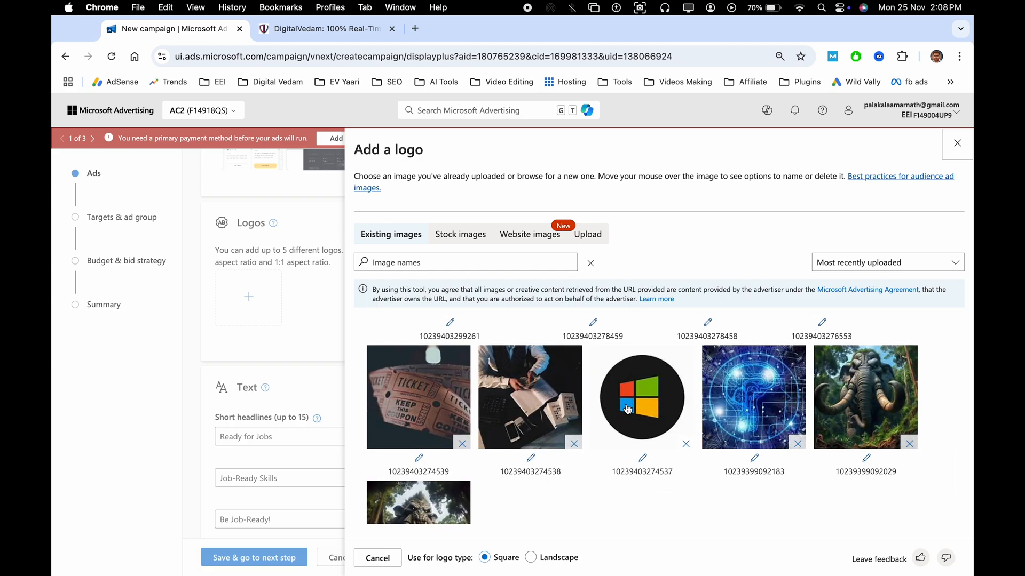
click(627, 409)
Step: Examine the ad's text section, from the short headlines through the long headlines and descriptions to the business name
scroll(341, 379, down, 2)
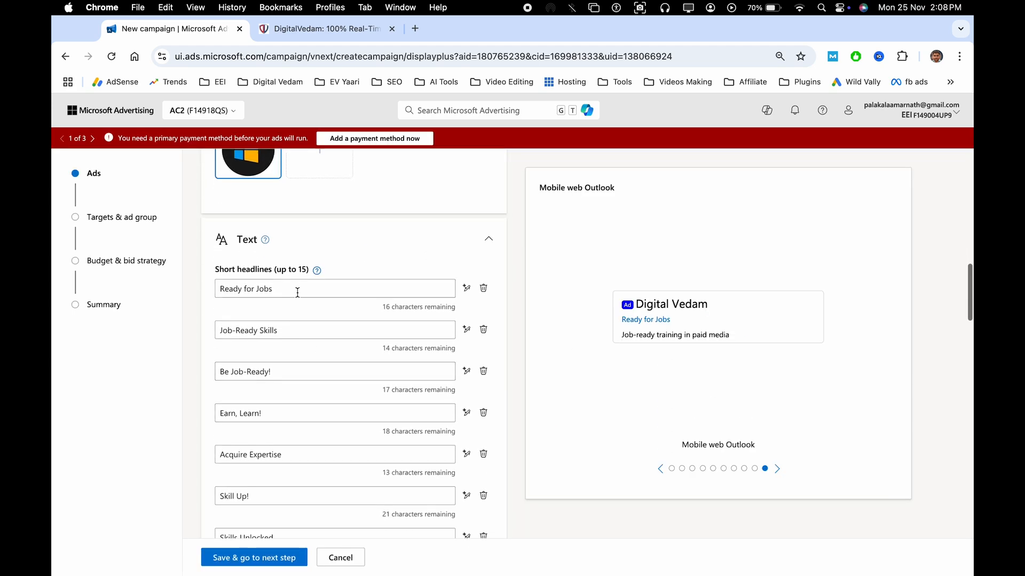
click(294, 287)
click(319, 315)
scroll(318, 316, down, 9)
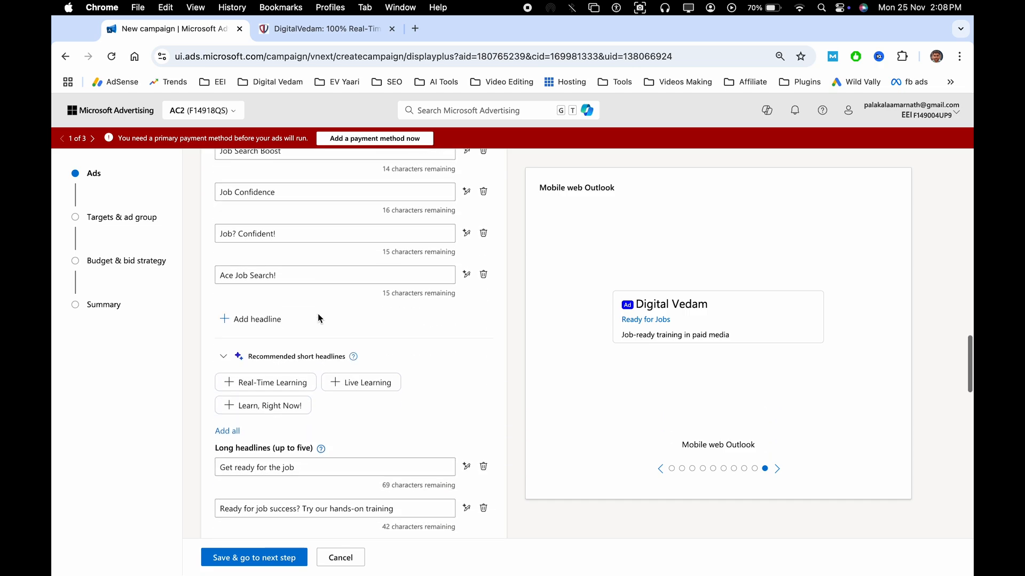
scroll(343, 355, down, 5)
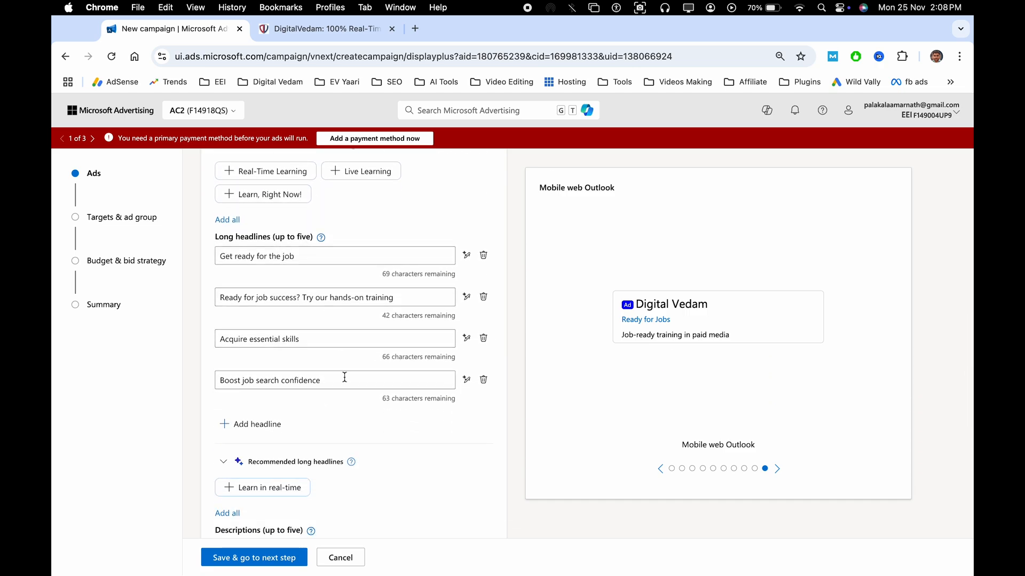
scroll(344, 377, down, 4)
click(318, 335)
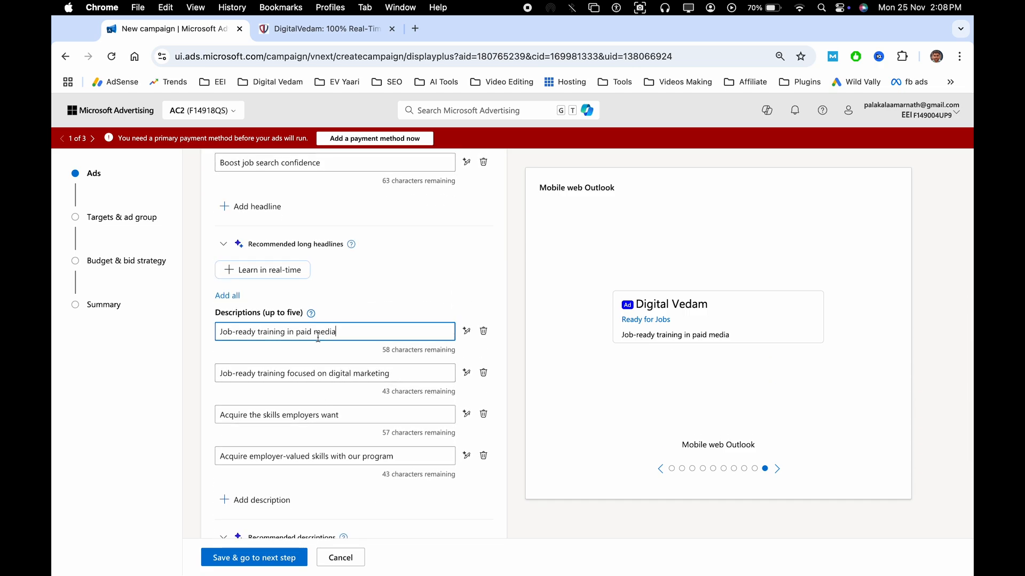
triple_click(340, 334)
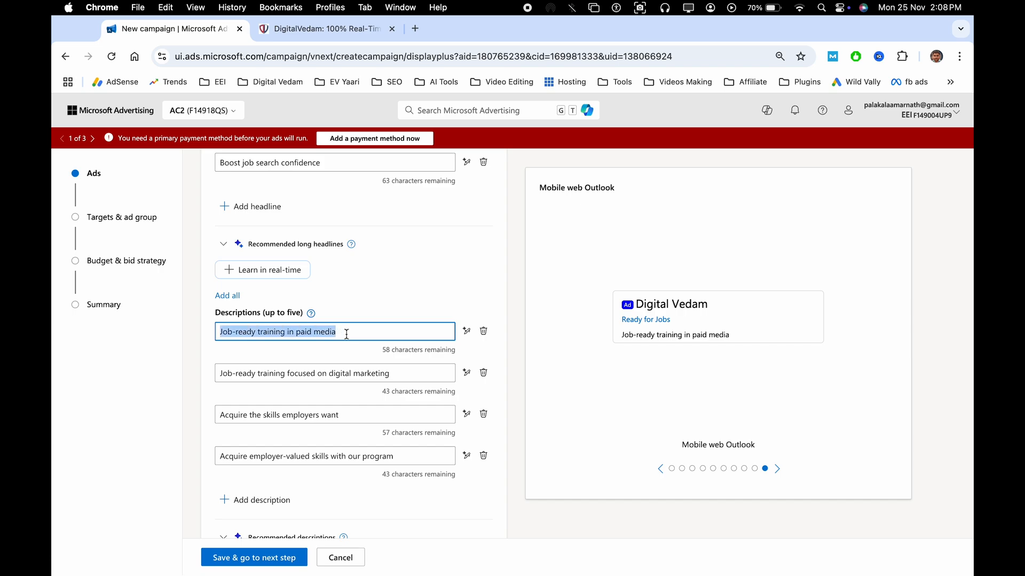
click(416, 300)
scroll(415, 300, down, 5)
scroll(352, 353, up, 2)
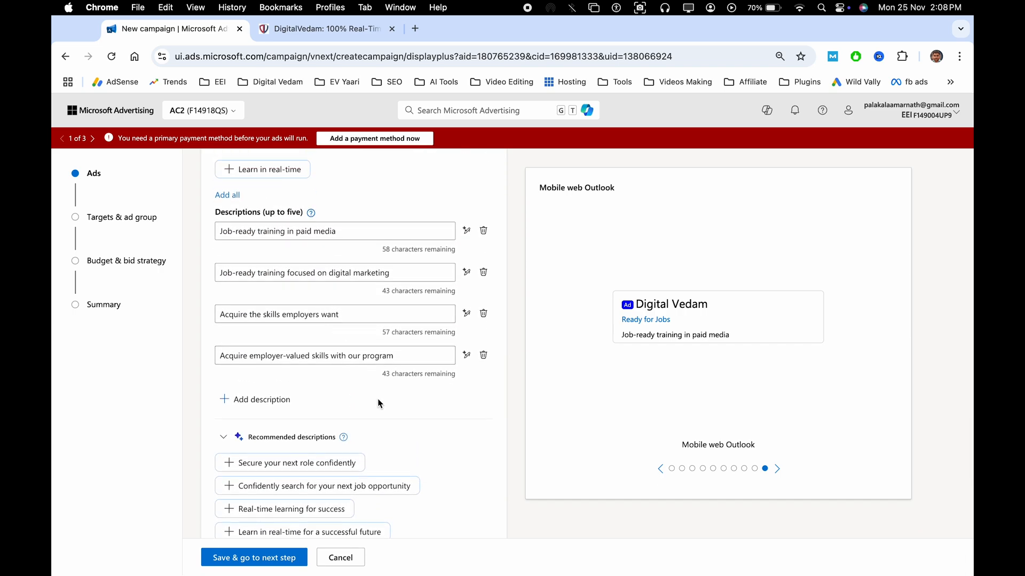
scroll(345, 402, down, 6)
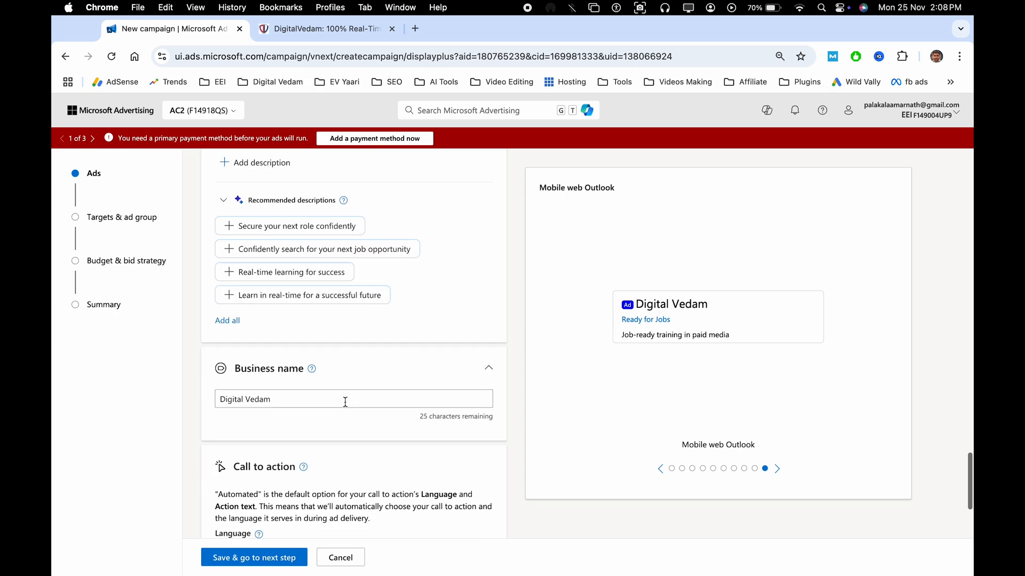
Step: Go back to the ad's short headlines and review them individually, from "Ready for Jobs" through "Job? Confident!"
scroll(345, 363, up, 15)
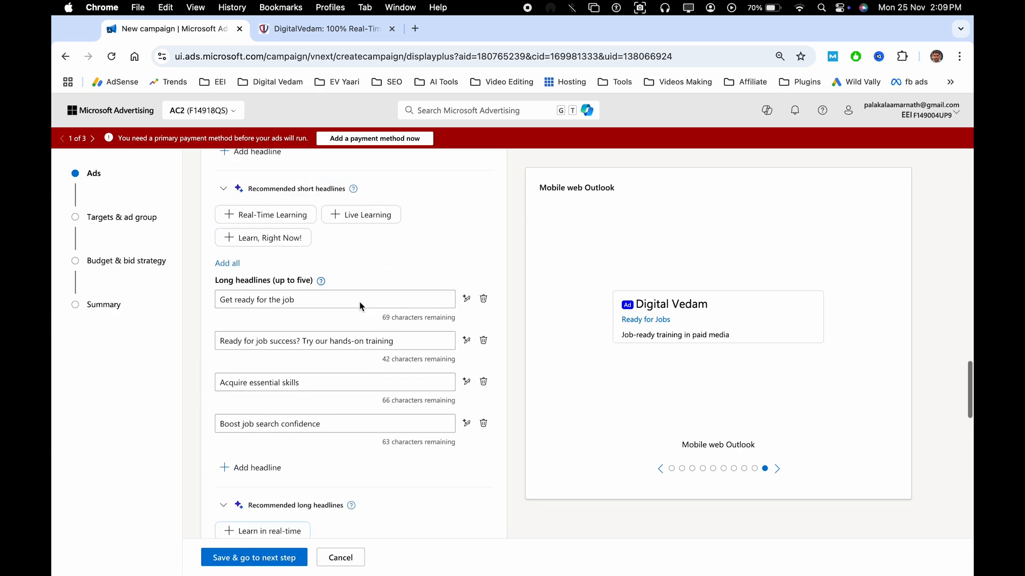
scroll(361, 306, up, 5)
scroll(355, 372, down, 15)
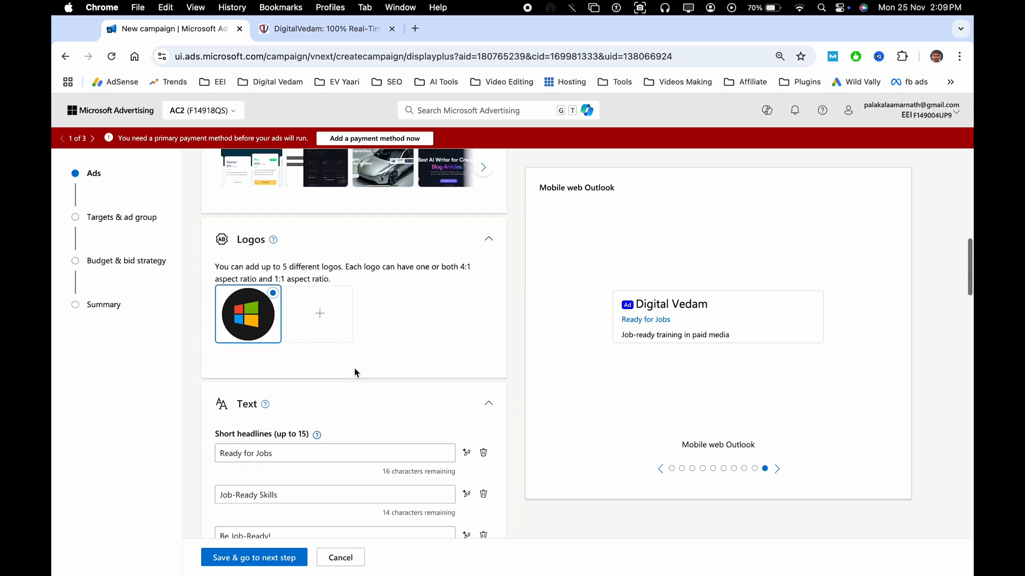
scroll(355, 373, up, 5)
scroll(355, 371, up, 4)
scroll(341, 358, down, 3)
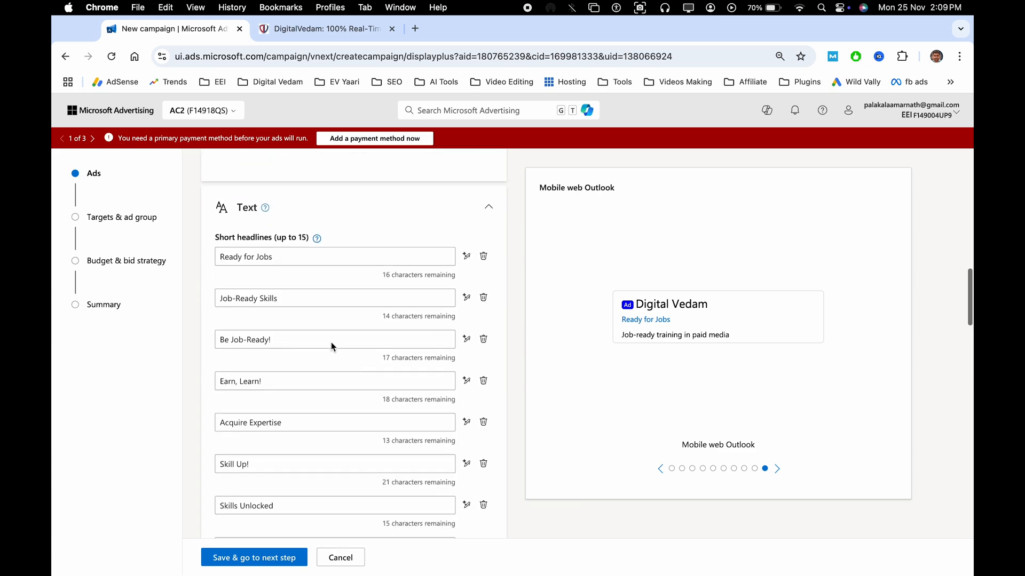
double_click(295, 257)
key(super+a)
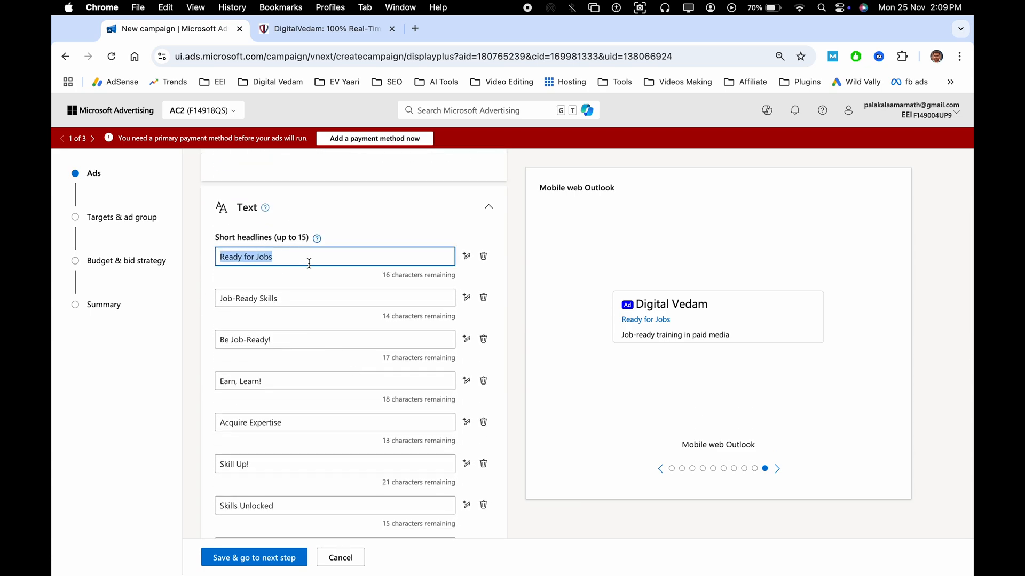
click(334, 297)
key(super+a)
click(365, 303)
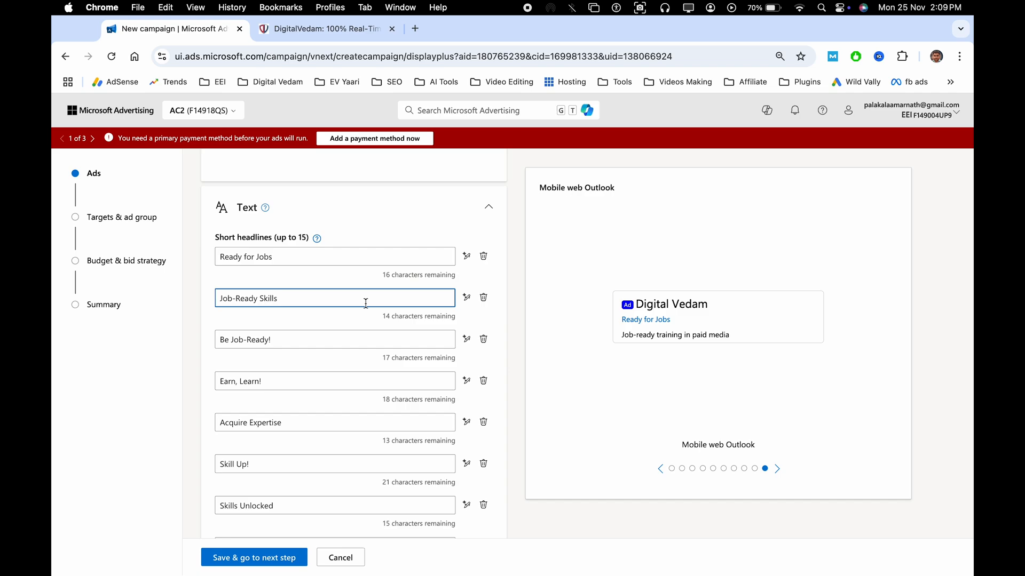
scroll(366, 303, down, 3)
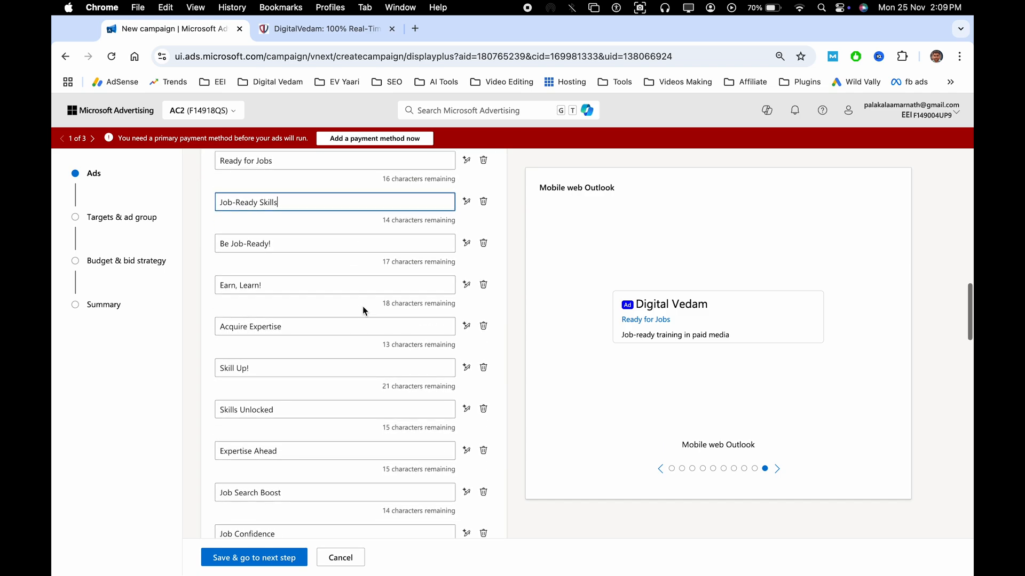
click(333, 329)
key(super+a)
click(339, 367)
scroll(339, 367, down, 6)
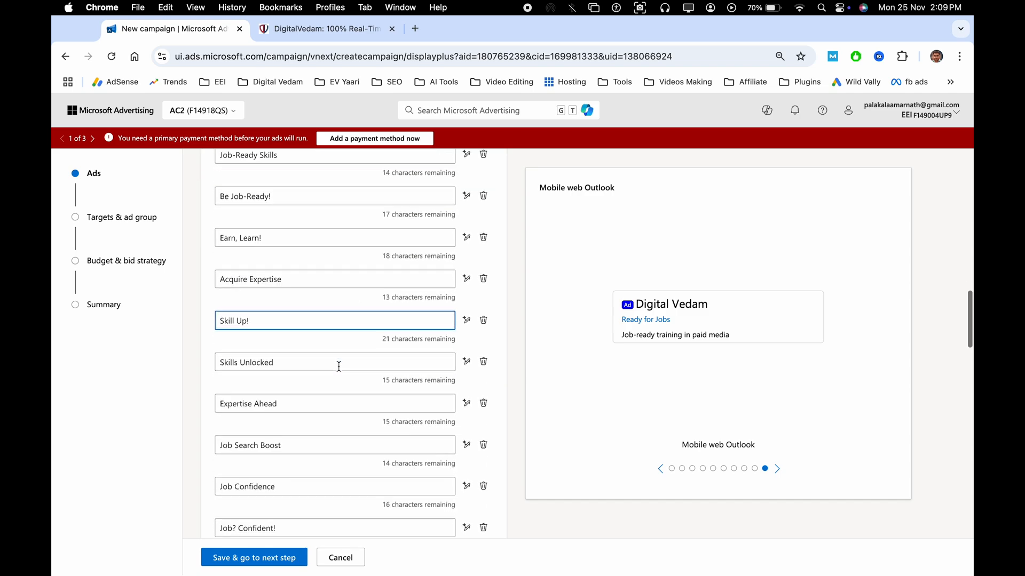
click(344, 367)
key(super+a)
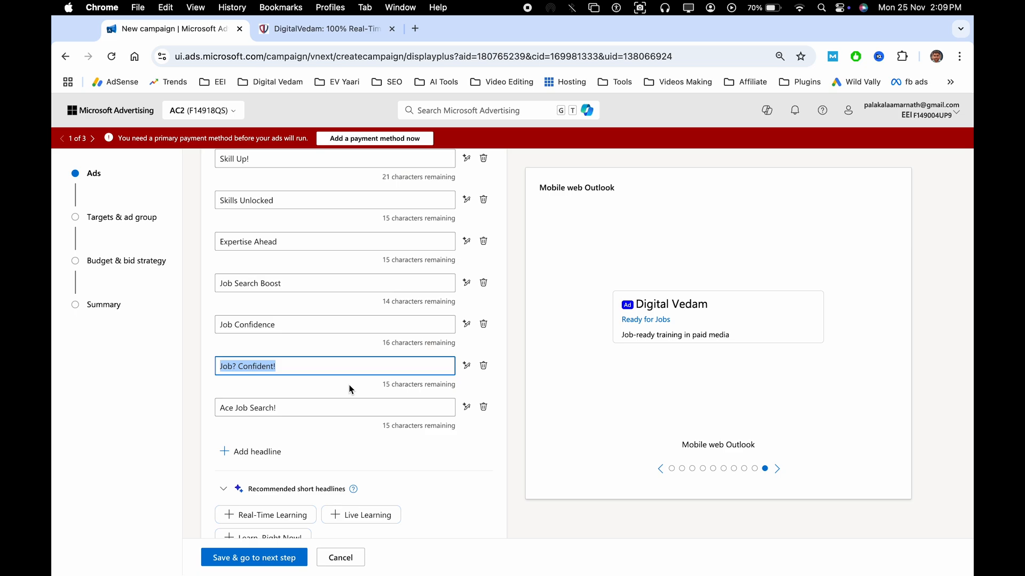
Step: Review the ad's long headlines and descriptions, and check the business name above the call to action
scroll(351, 389, down, 7)
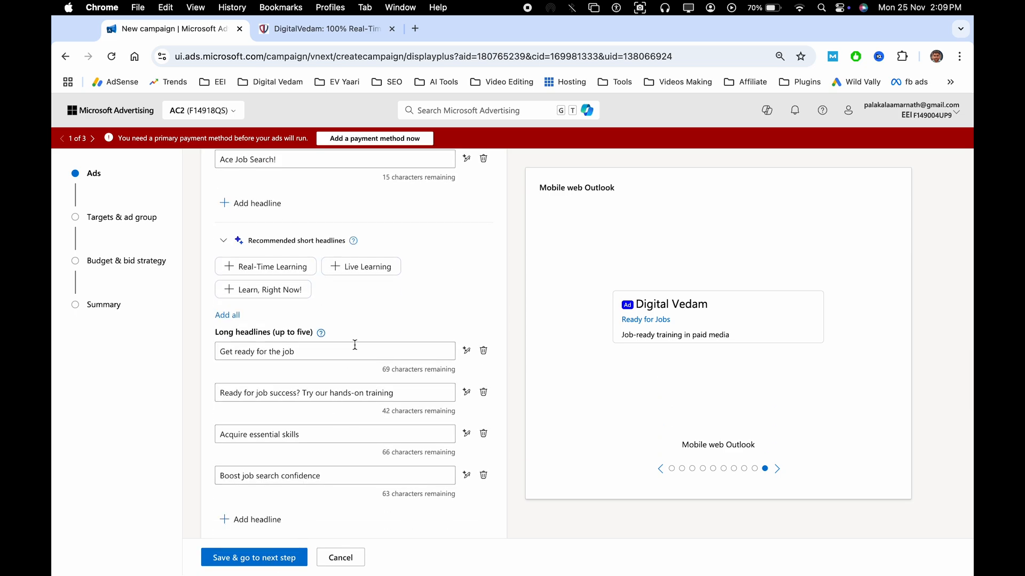
click(354, 349)
click(396, 395)
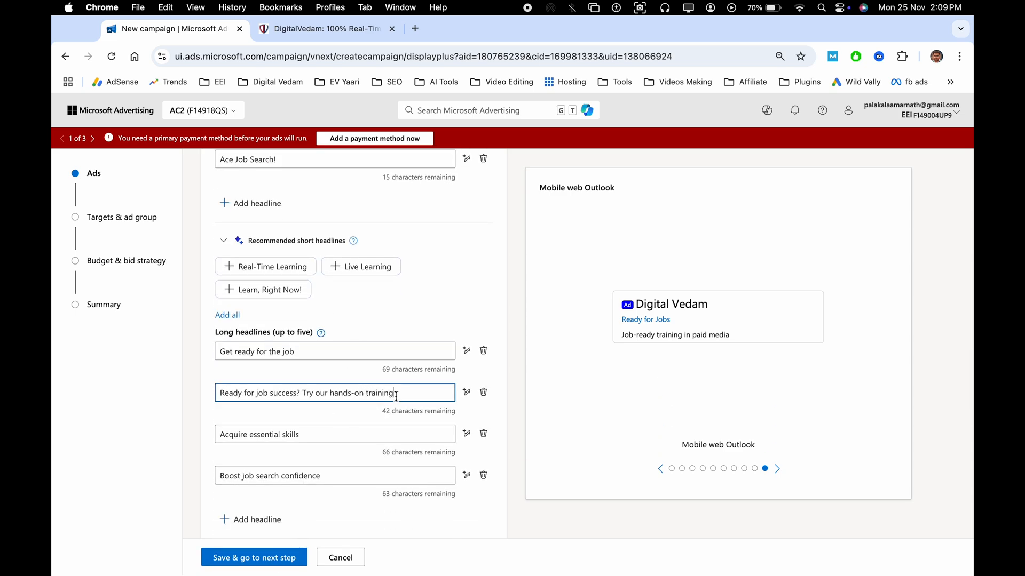
click(344, 432)
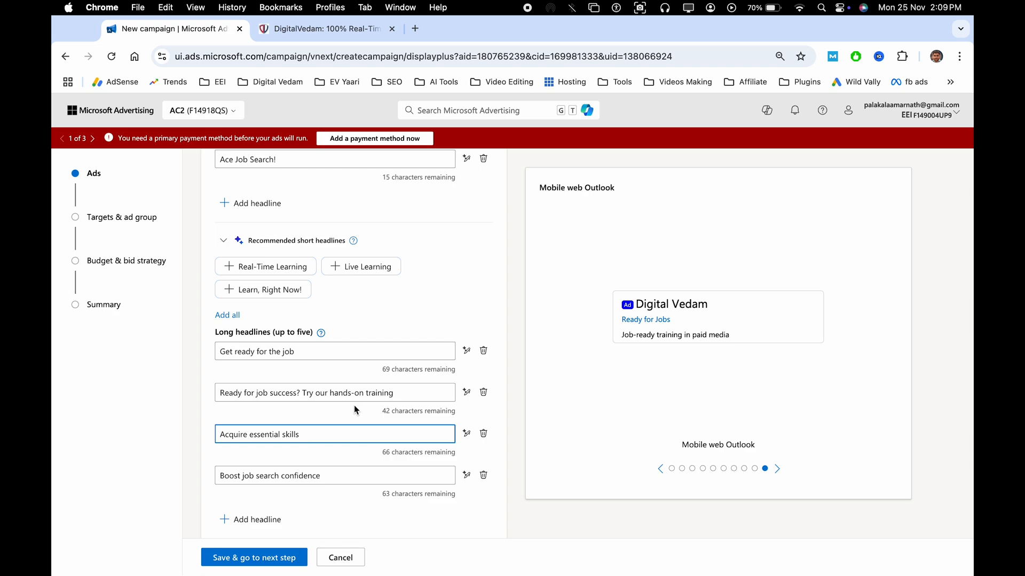
click(357, 418)
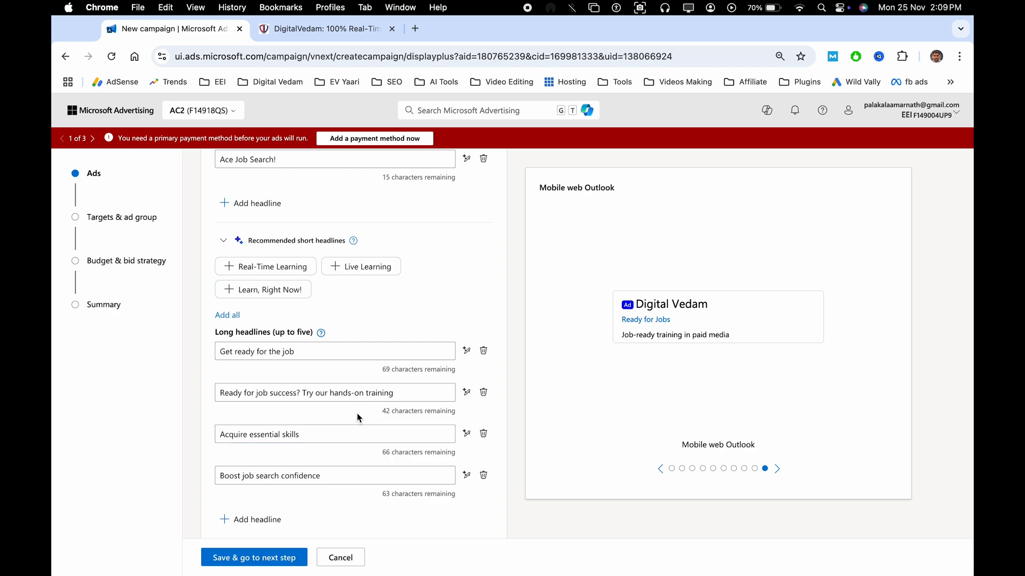
scroll(357, 418, down, 5)
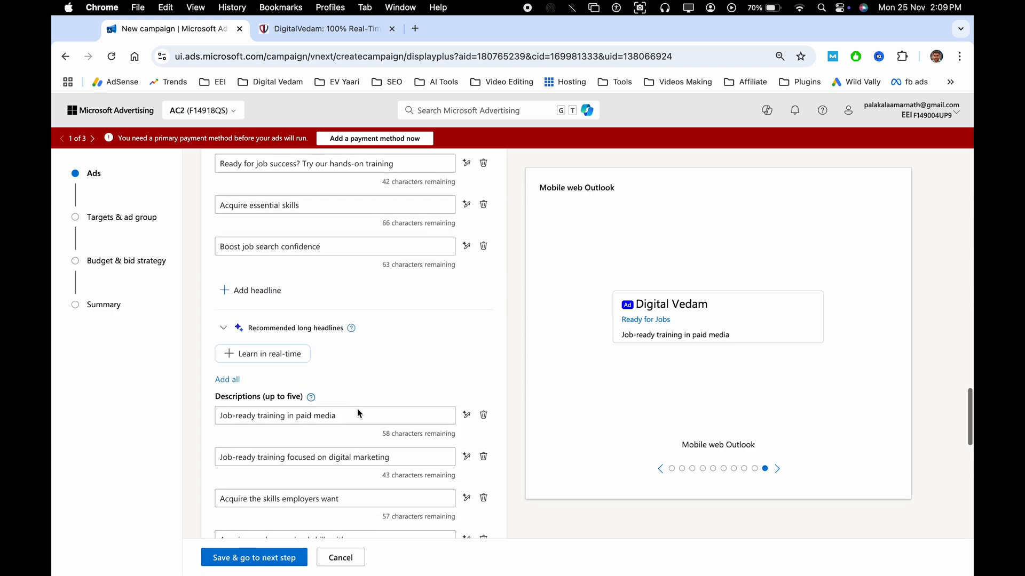
scroll(357, 408, down, 10)
click(299, 304)
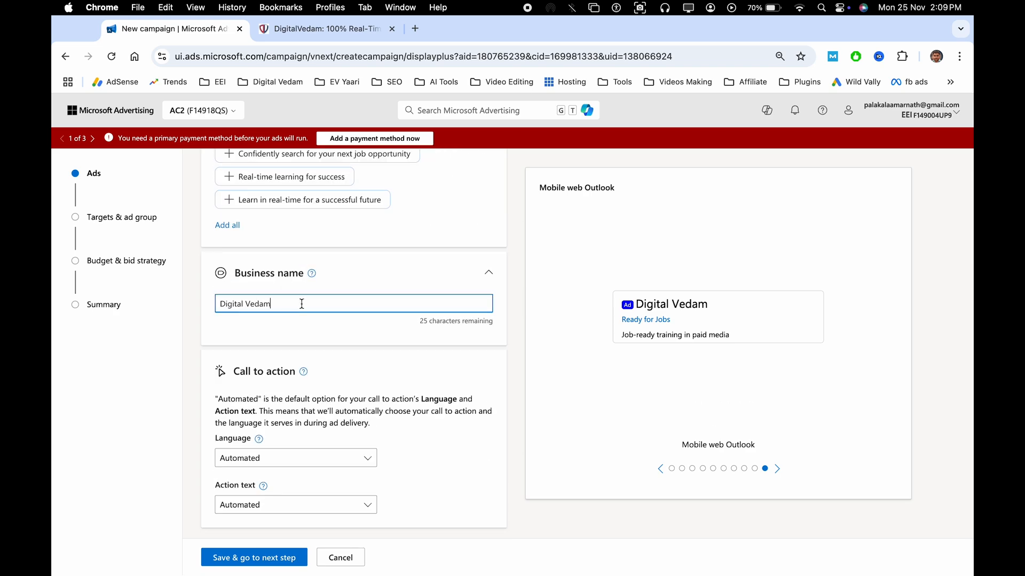
click(356, 339)
scroll(357, 338, down, 2)
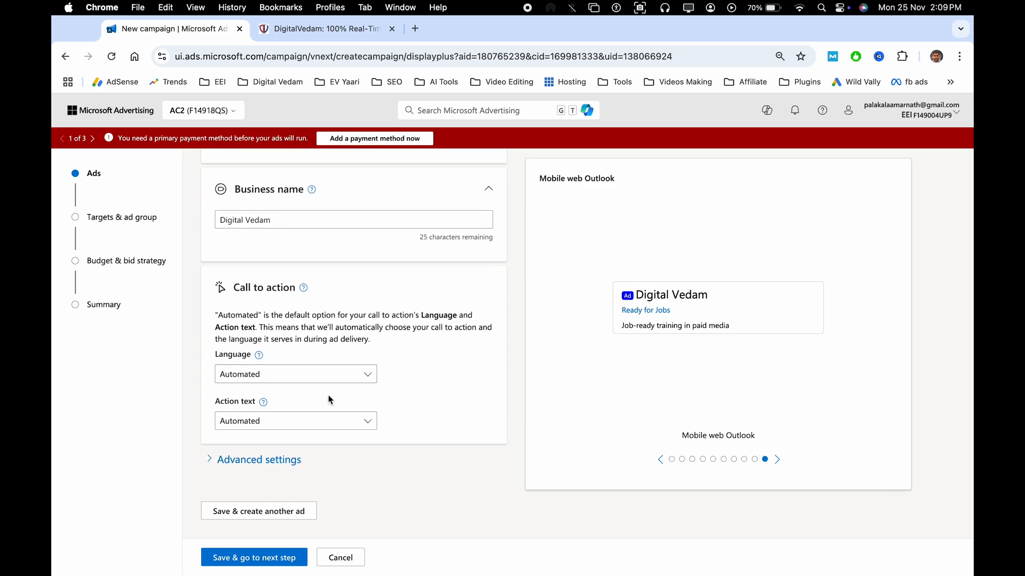
Step: Set the call to action's language to English
click(274, 376)
scroll(285, 420, down, 2)
scroll(288, 424, down, 2)
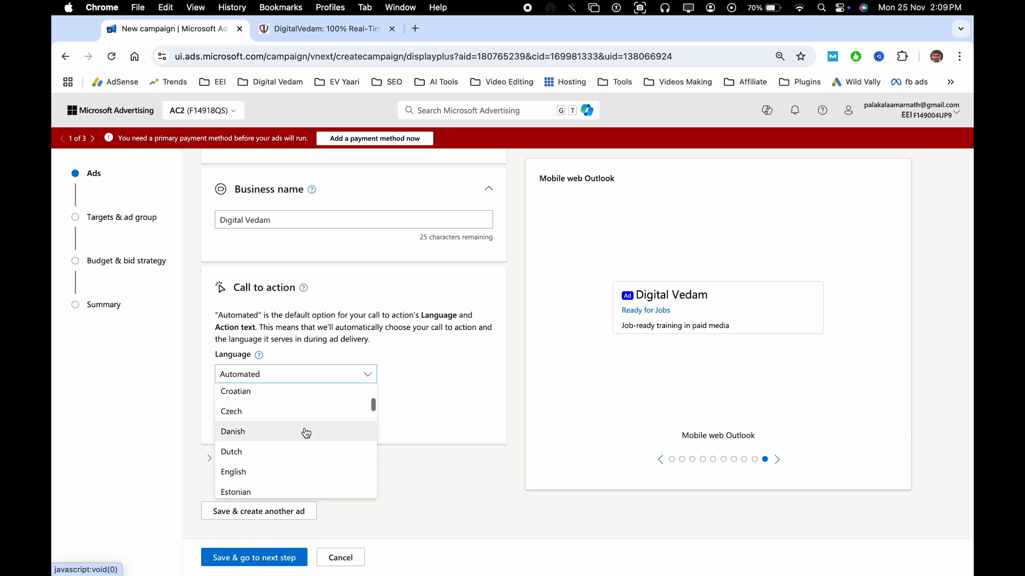
click(297, 471)
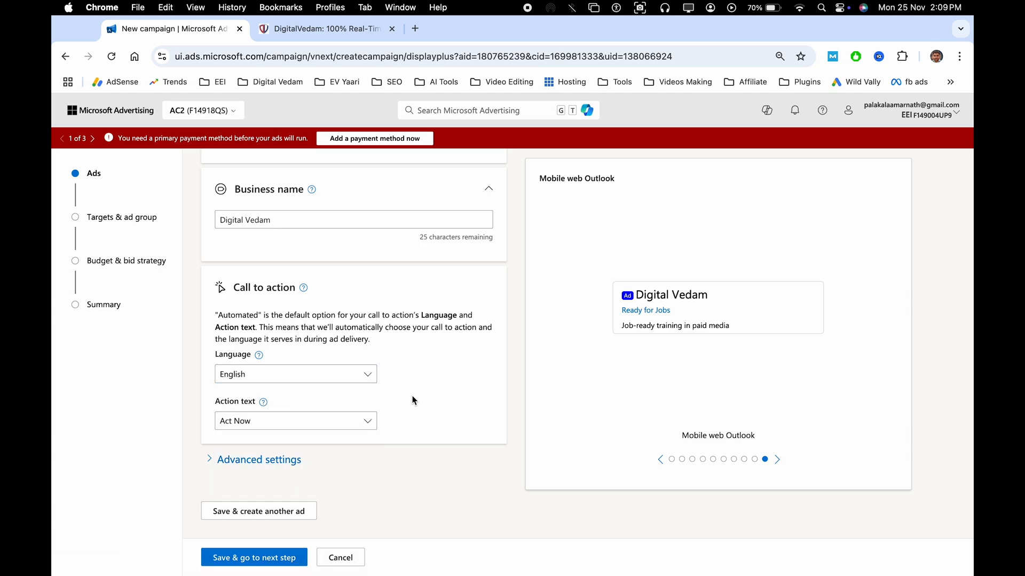
Step: Set the call to action's action text to Get Offer, and show the Microsoft Edge Carousel ad preview
click(262, 423)
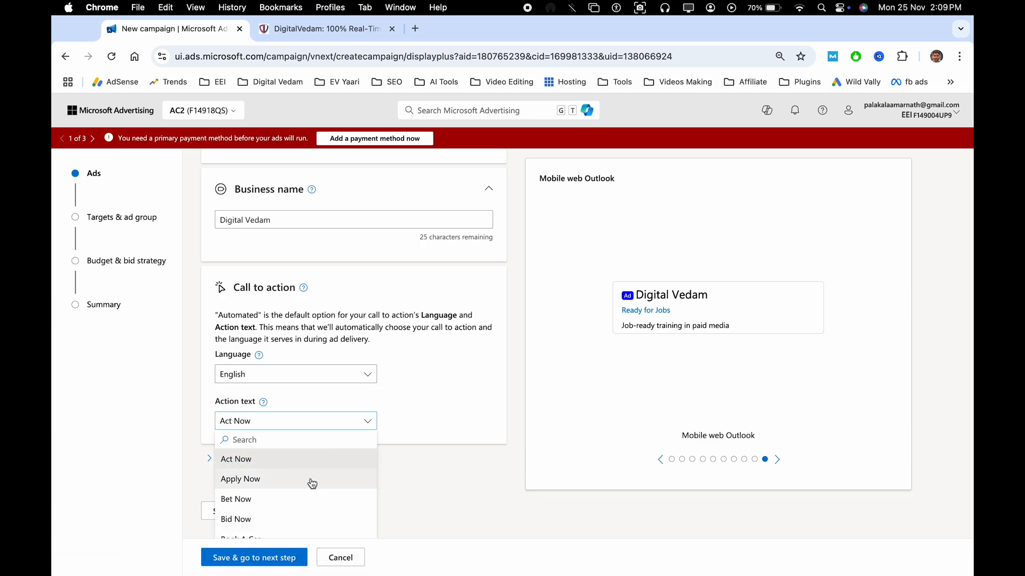
scroll(321, 489, down, 3)
scroll(321, 490, down, 5)
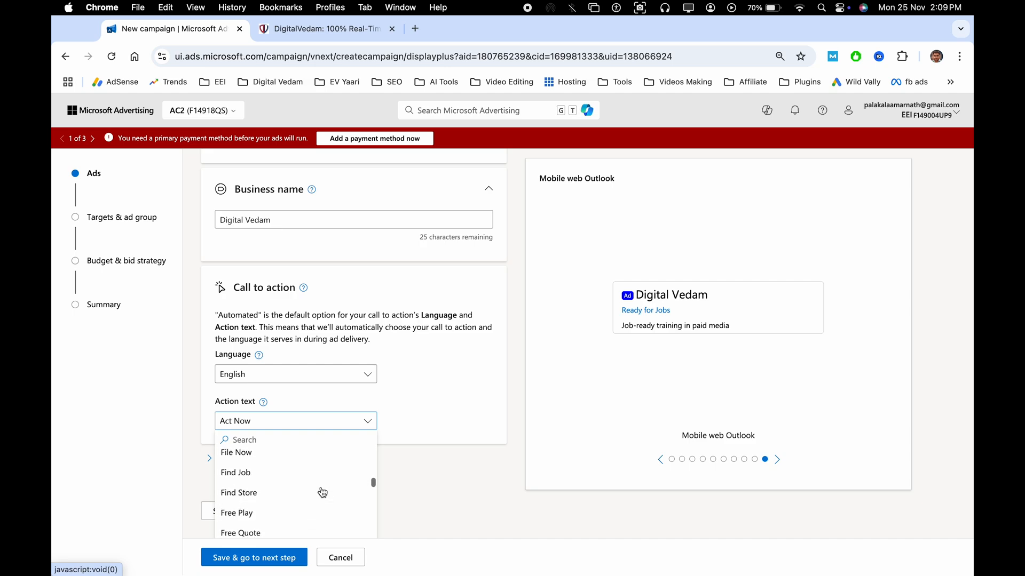
scroll(318, 488, down, 3)
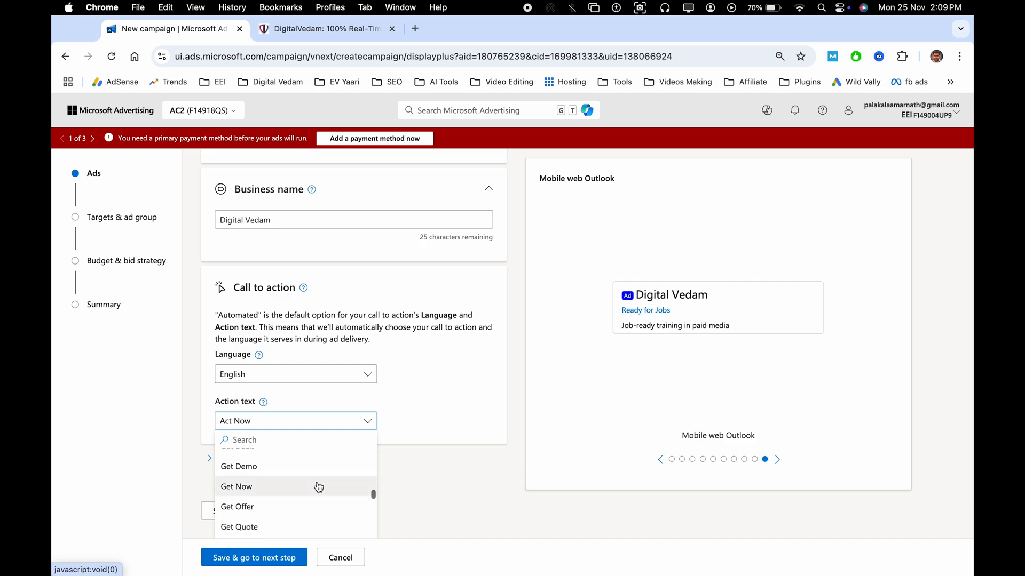
scroll(290, 496, down, 1)
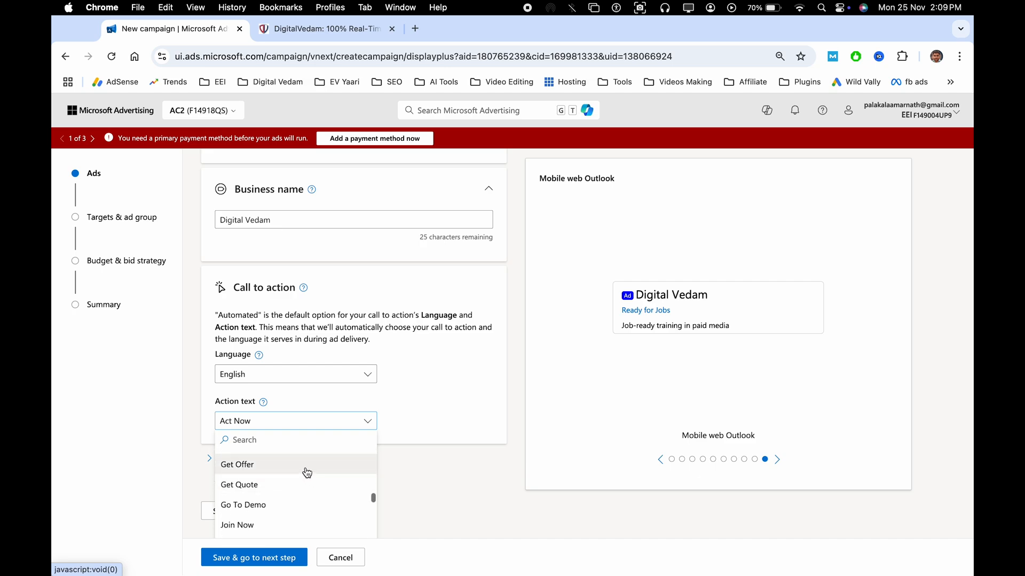
click(303, 467)
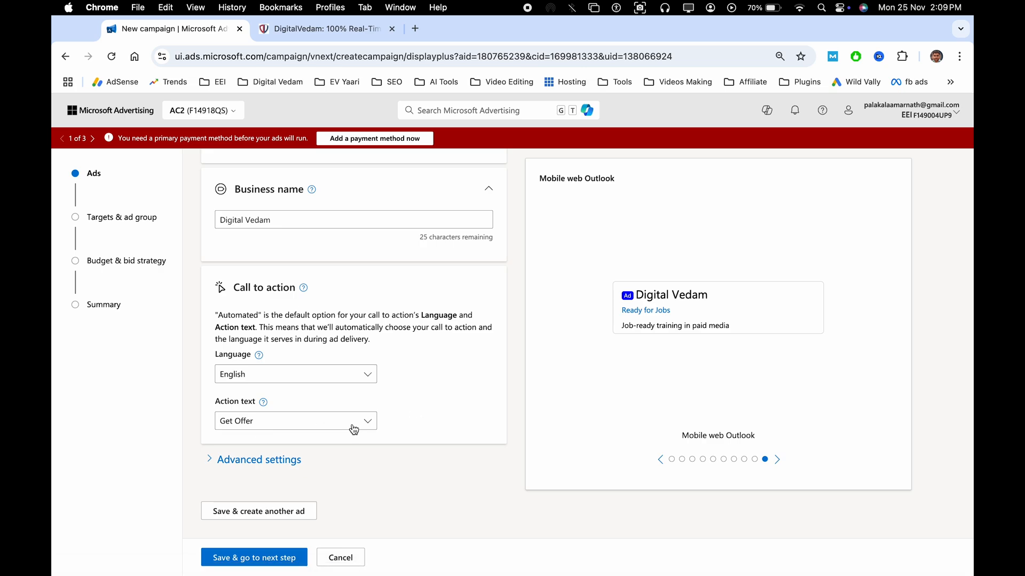
click(671, 460)
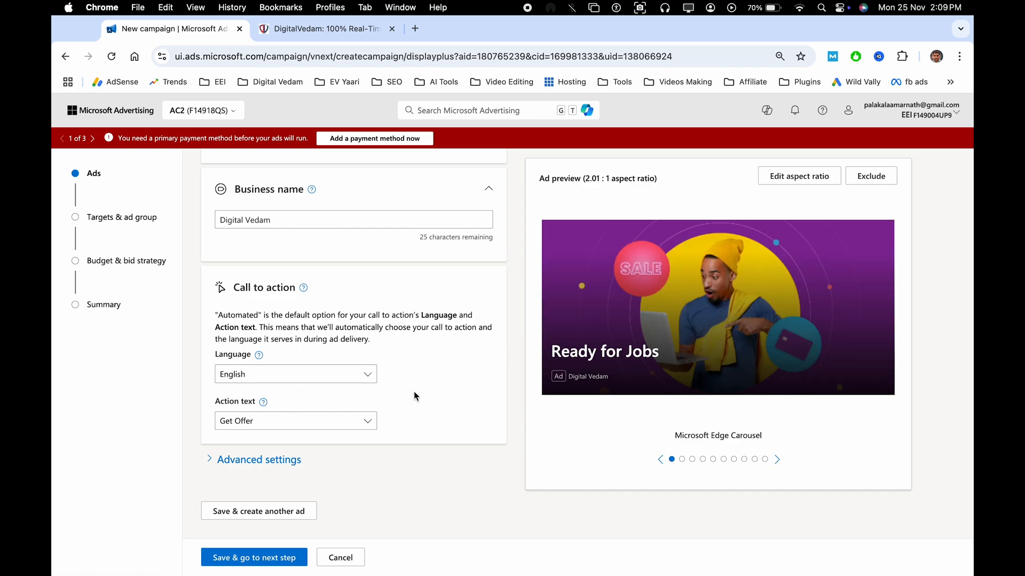
Step: Expand the ad's advanced settings and examine the Mobile URL and Advanced URL options, including tracking template, final URL suffix and custom parameters
click(266, 462)
scroll(336, 347, down, 5)
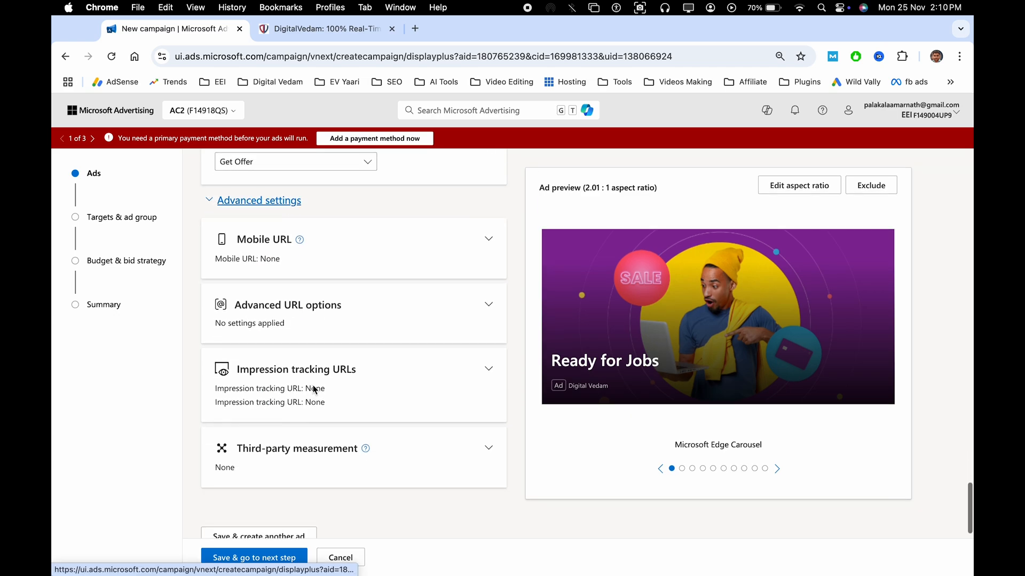
click(357, 252)
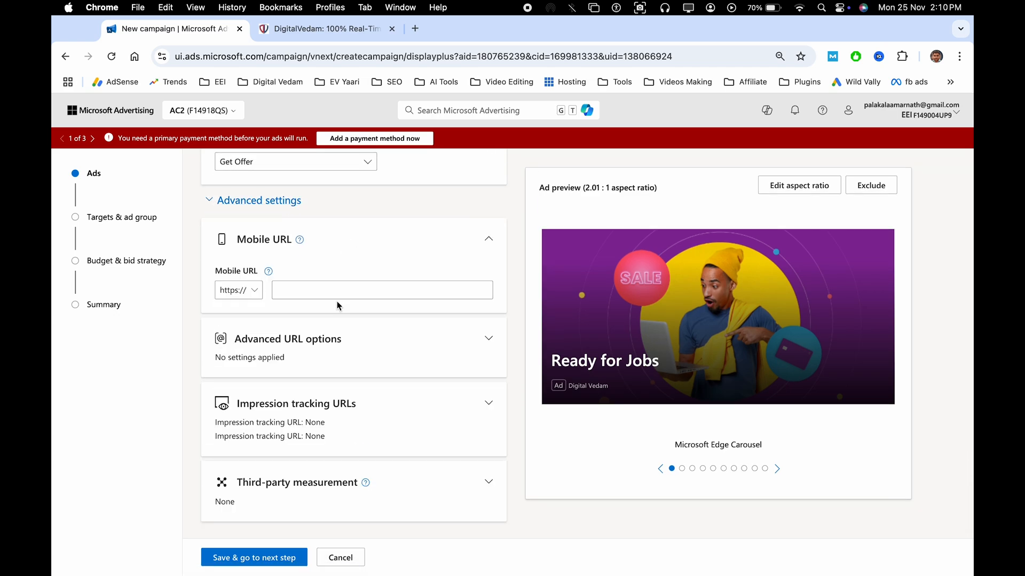
click(351, 290)
click(516, 316)
scroll(513, 341, down, 2)
click(418, 280)
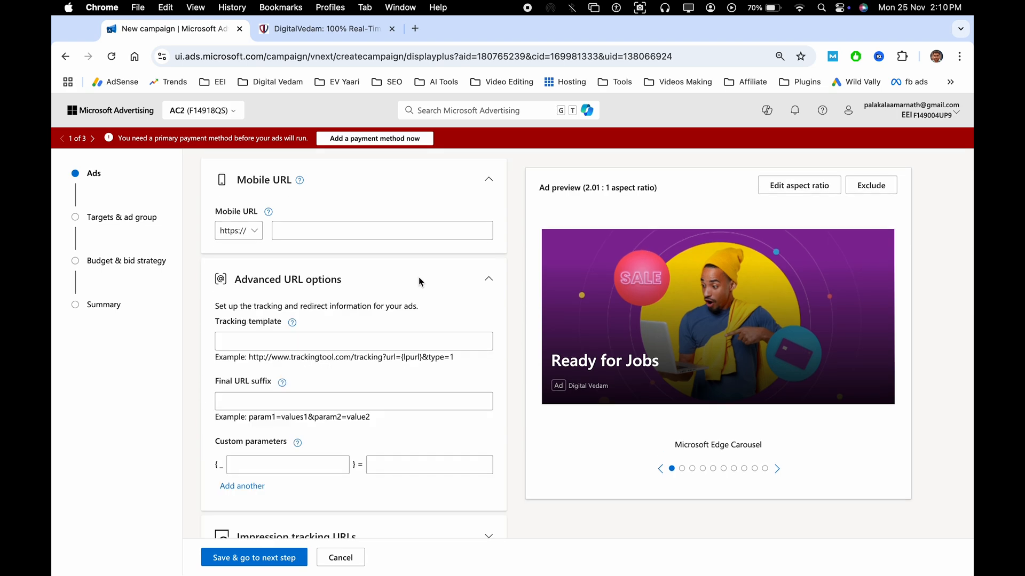
click(366, 337)
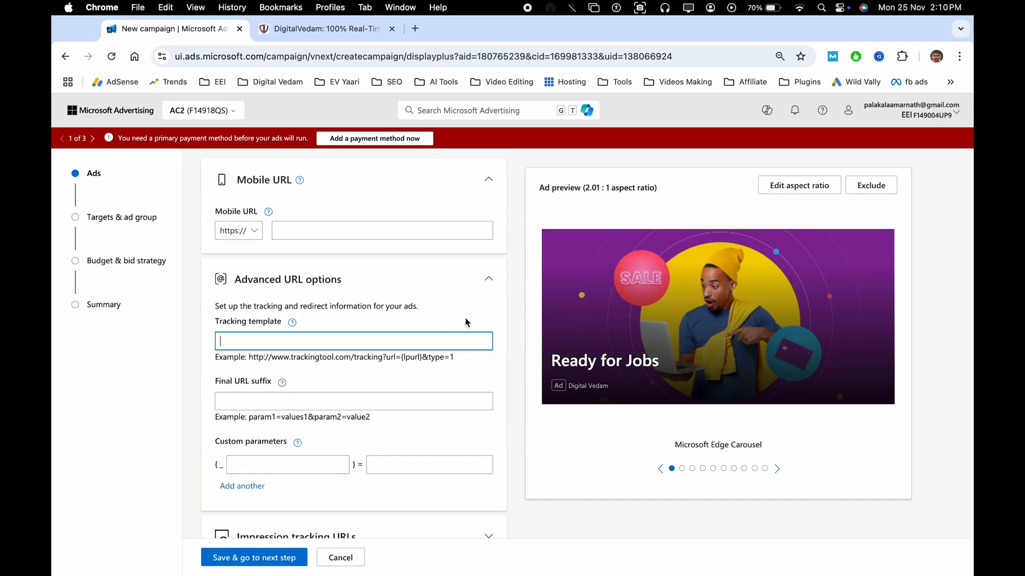
click(415, 368)
scroll(417, 374, down, 2)
scroll(417, 373, down, 1)
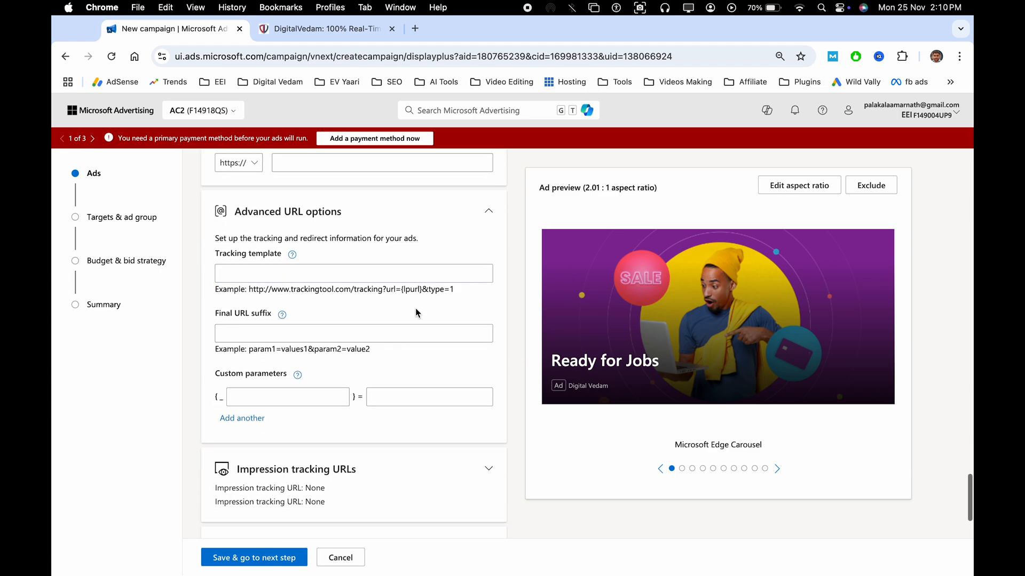
Step: Save the ad with the tracking and third-party measurement fields left empty, and continue to the targets and ad group stage
click(362, 273)
scroll(407, 317, down, 6)
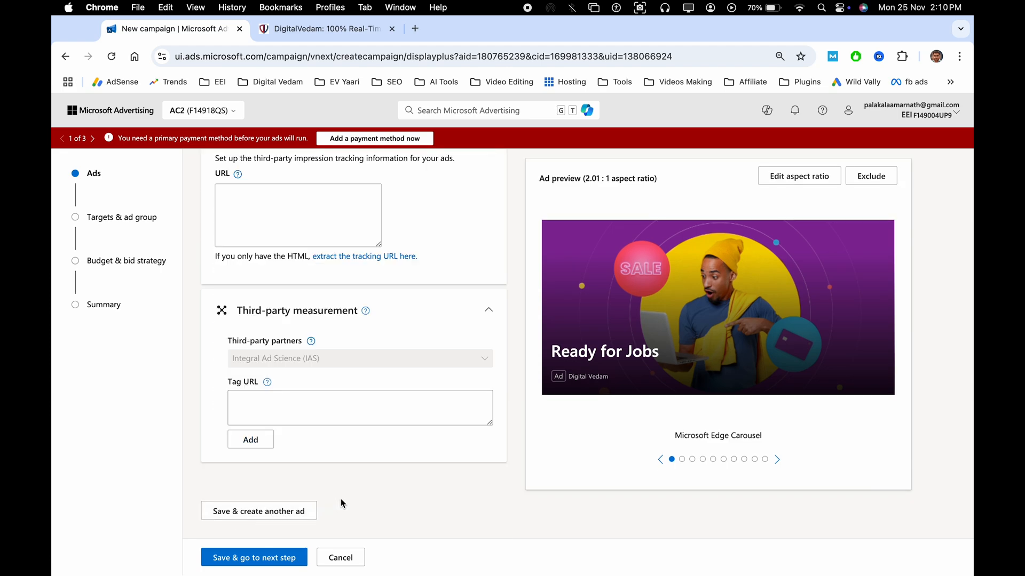
click(257, 561)
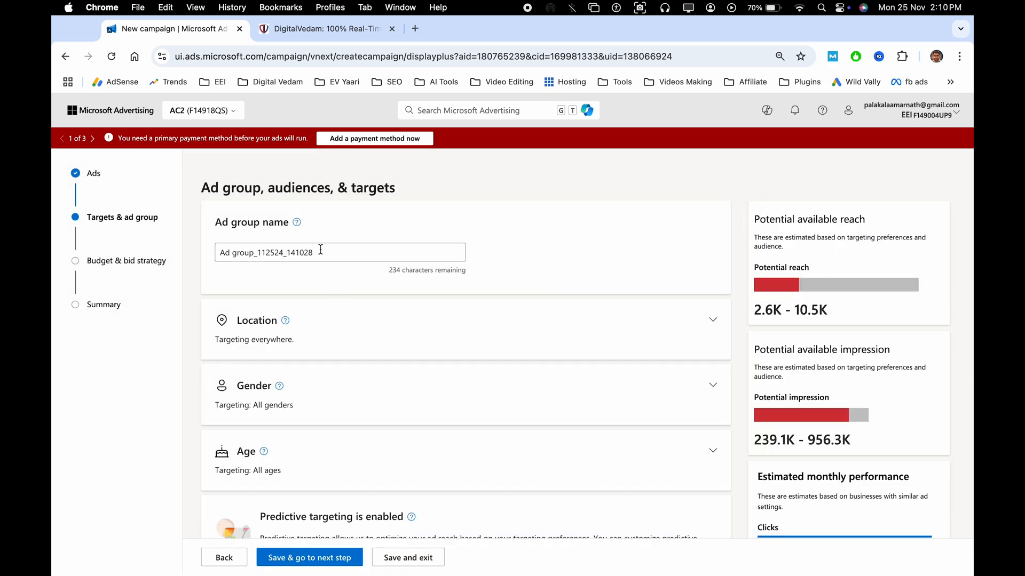
click(320, 250)
triple_click(321, 250)
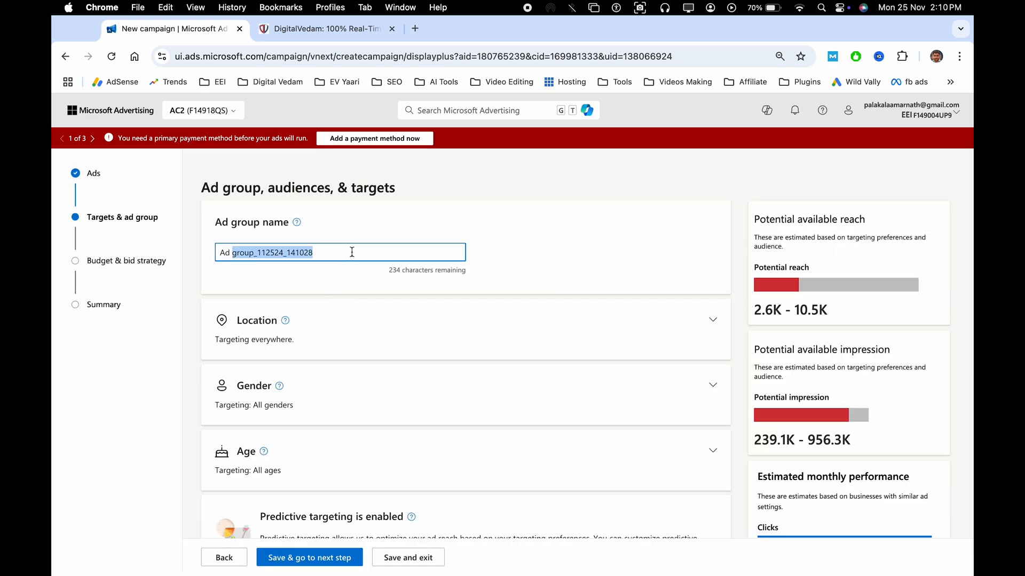
click(378, 283)
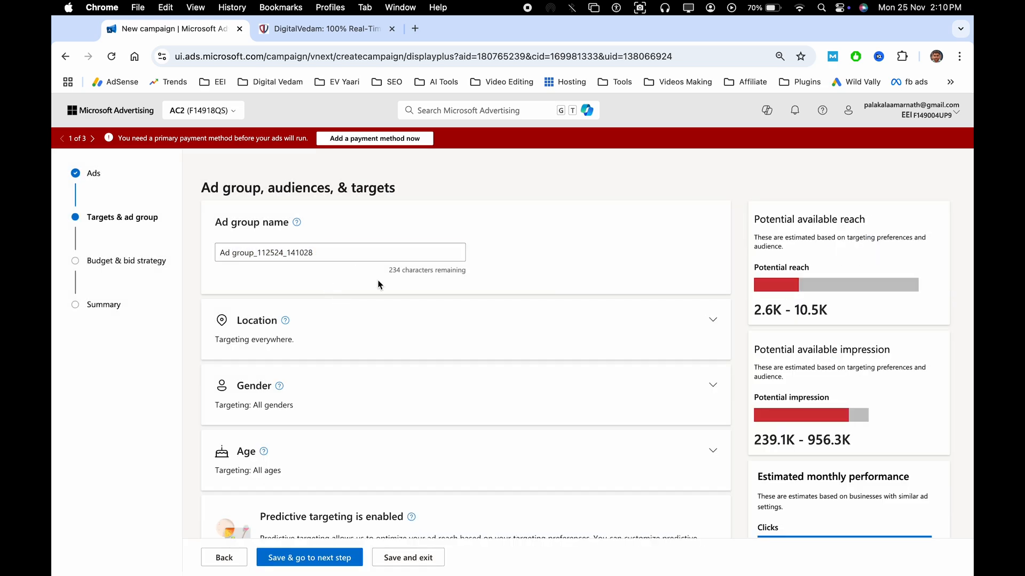
Step: Switch the ad group's location targeting to specific locations and target the country Ireland
click(377, 332)
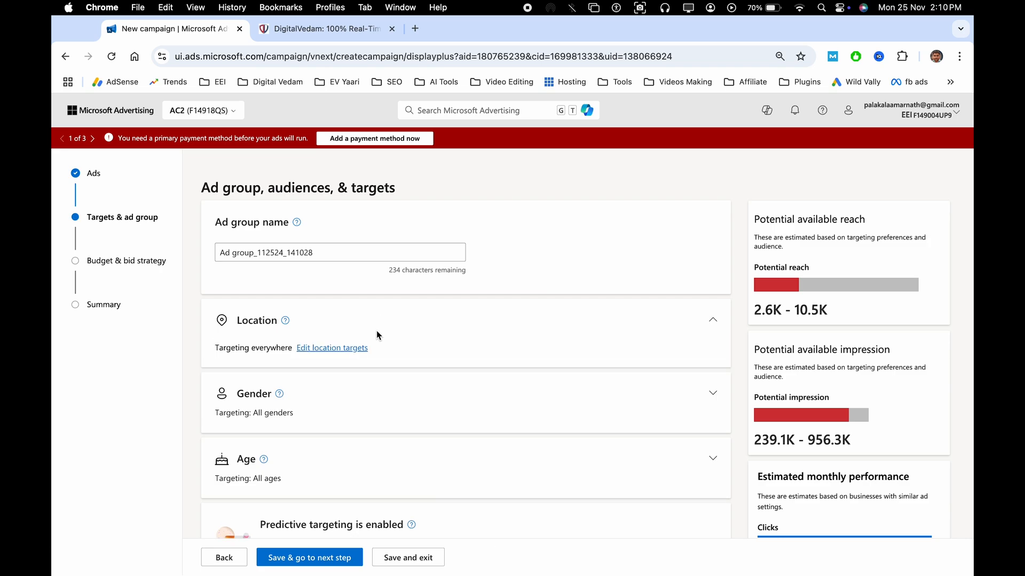
click(347, 349)
scroll(367, 387, down, 1)
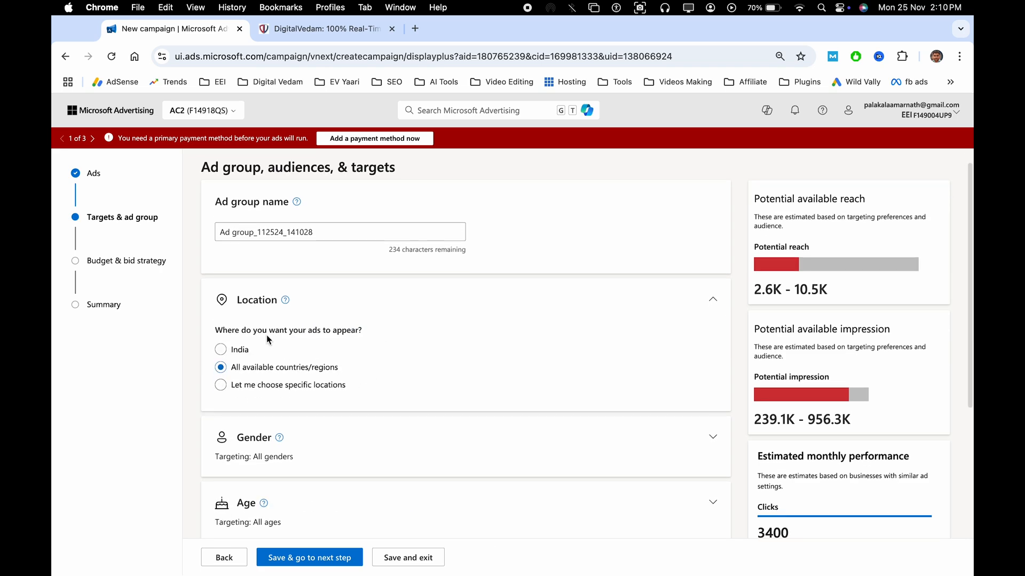
click(220, 387)
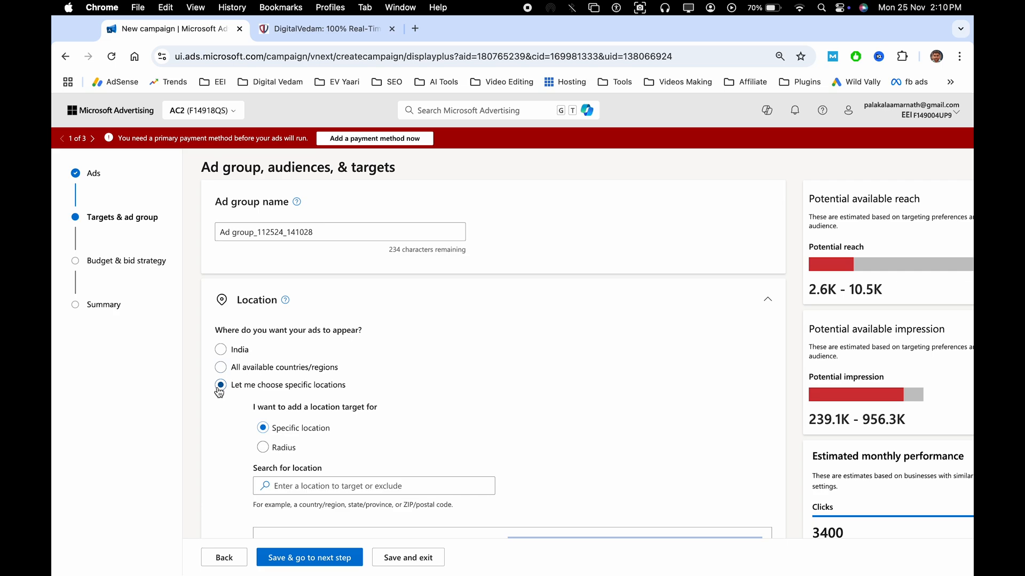
scroll(315, 380, down, 5)
click(322, 365)
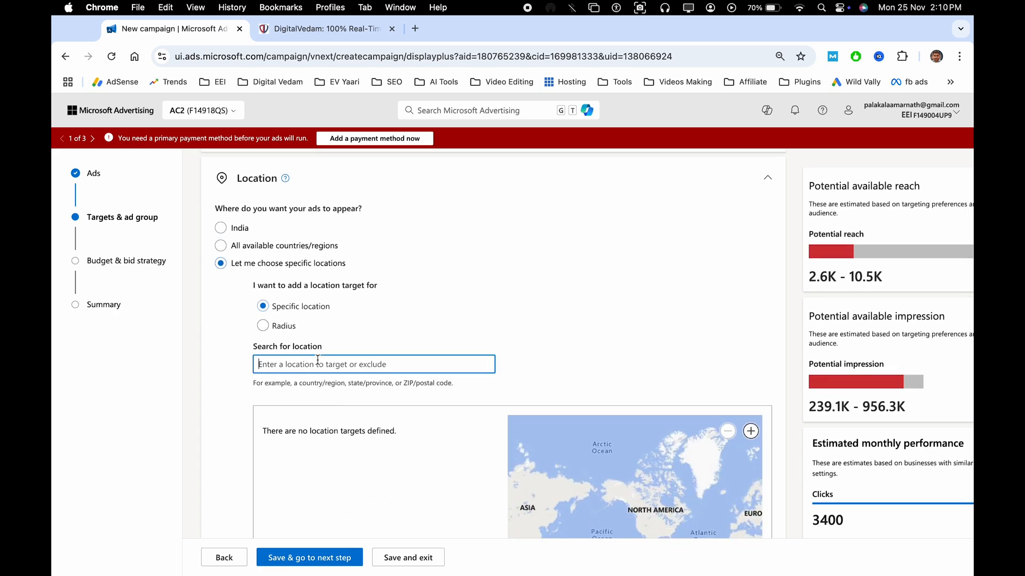
text(ireland)
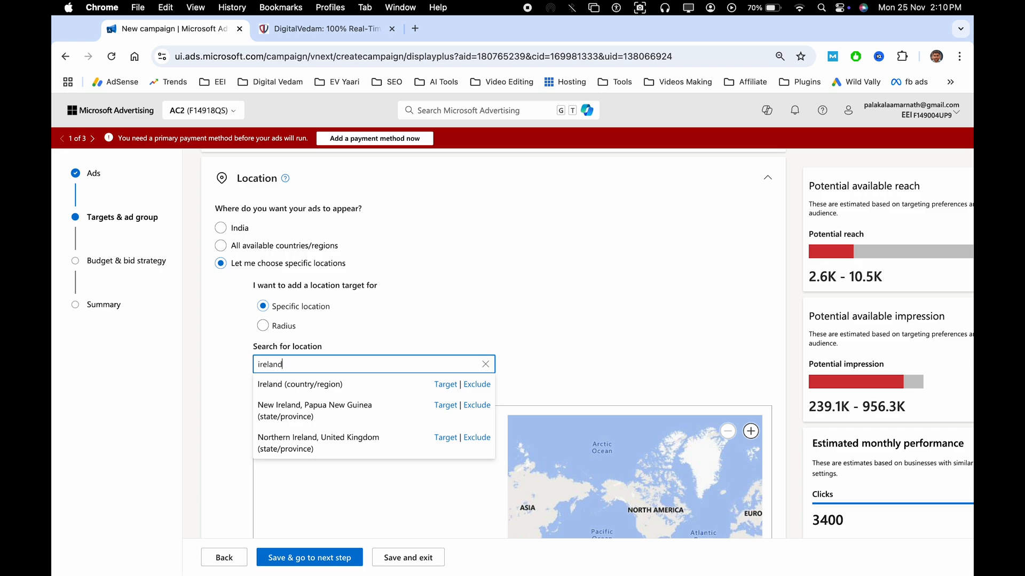
click(434, 389)
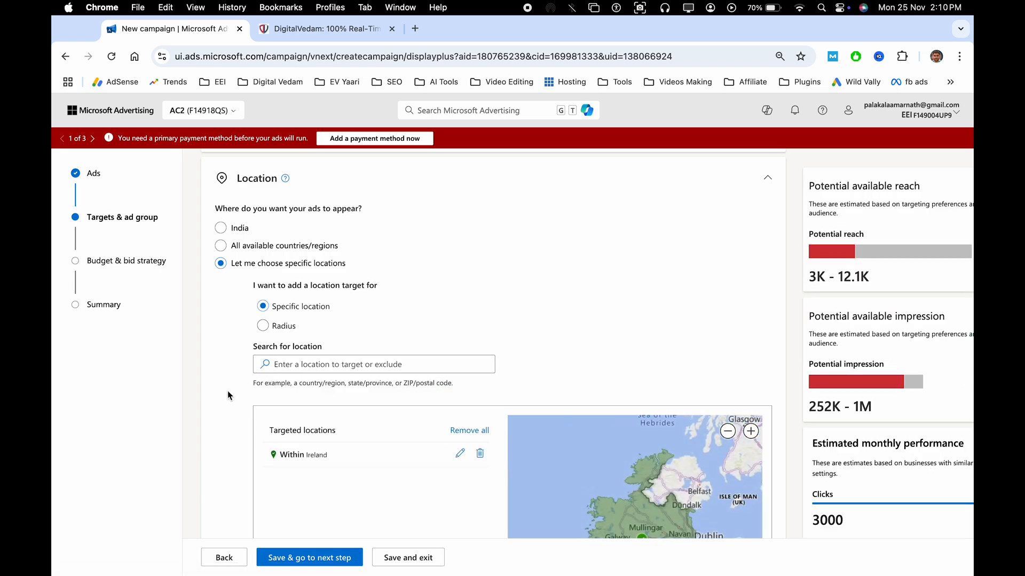
Step: Search the locations for United Kingdom and add it as another targeted location
scroll(251, 391, down, 3)
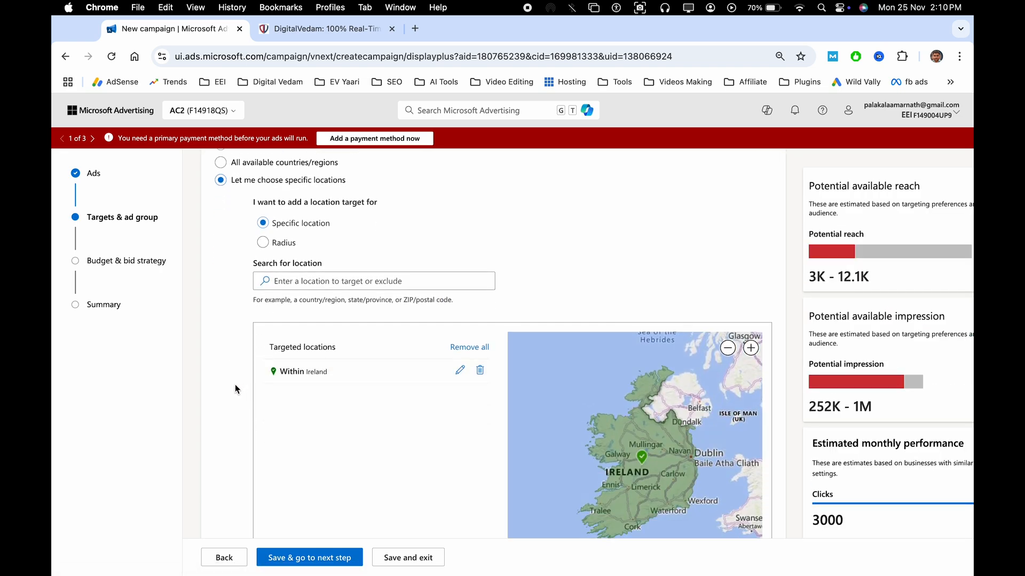
click(308, 278)
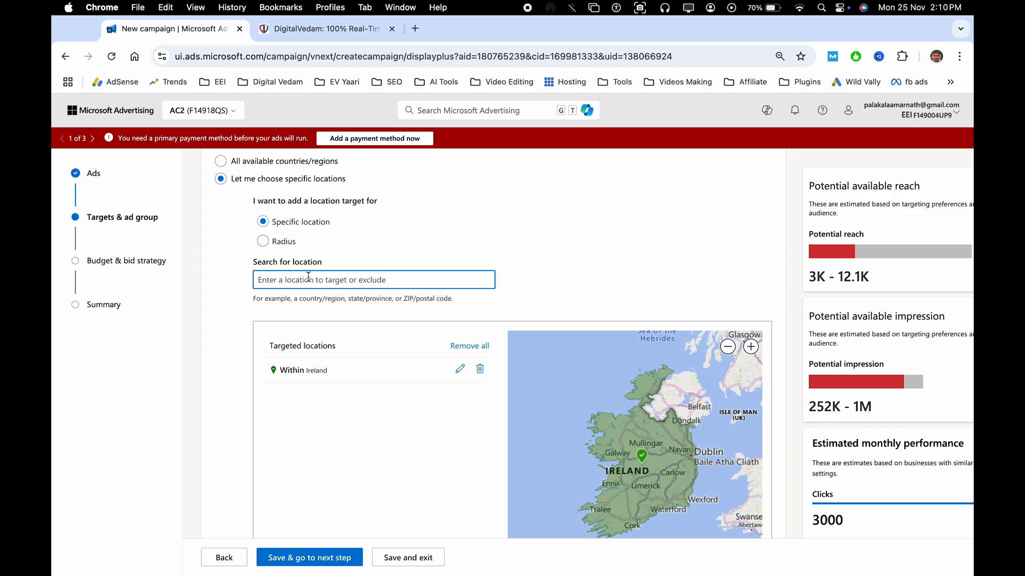
text(uk)
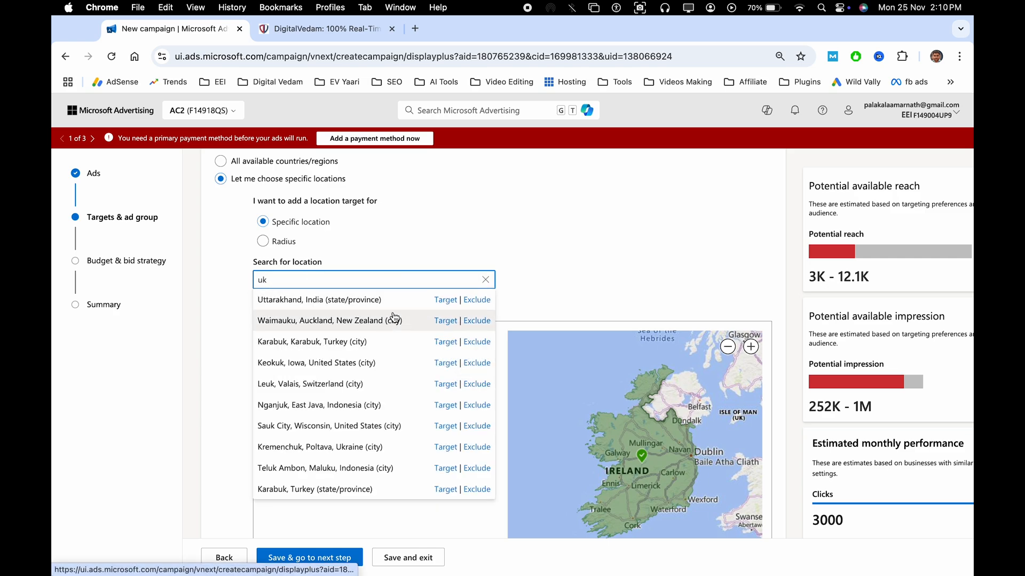
key(super+a)
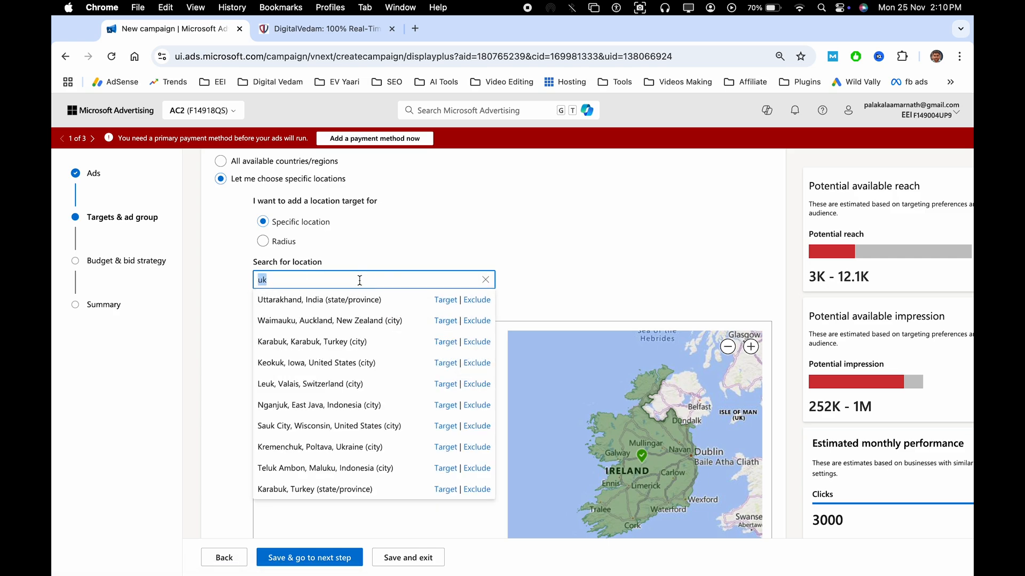
text(u)
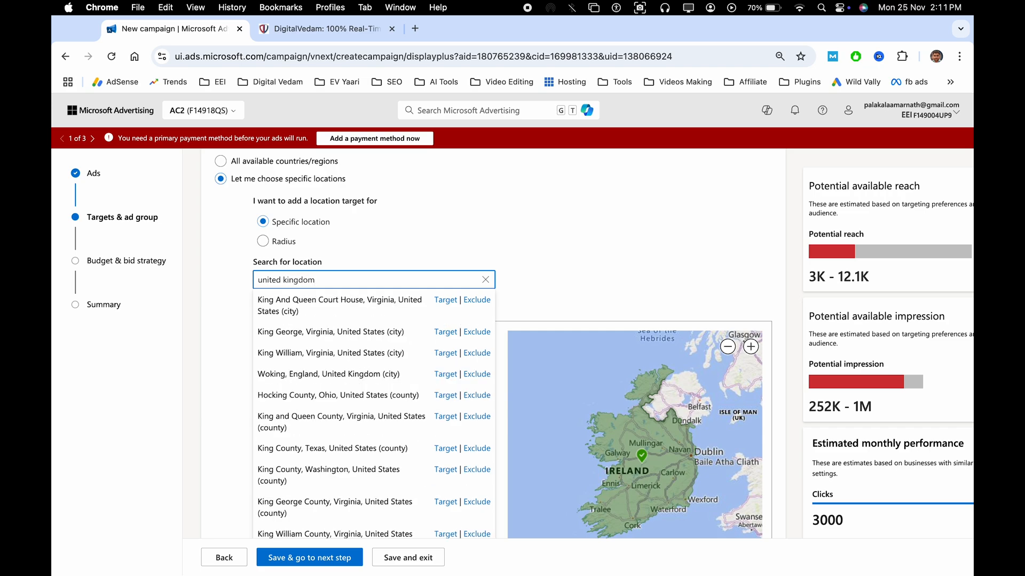
click(446, 298)
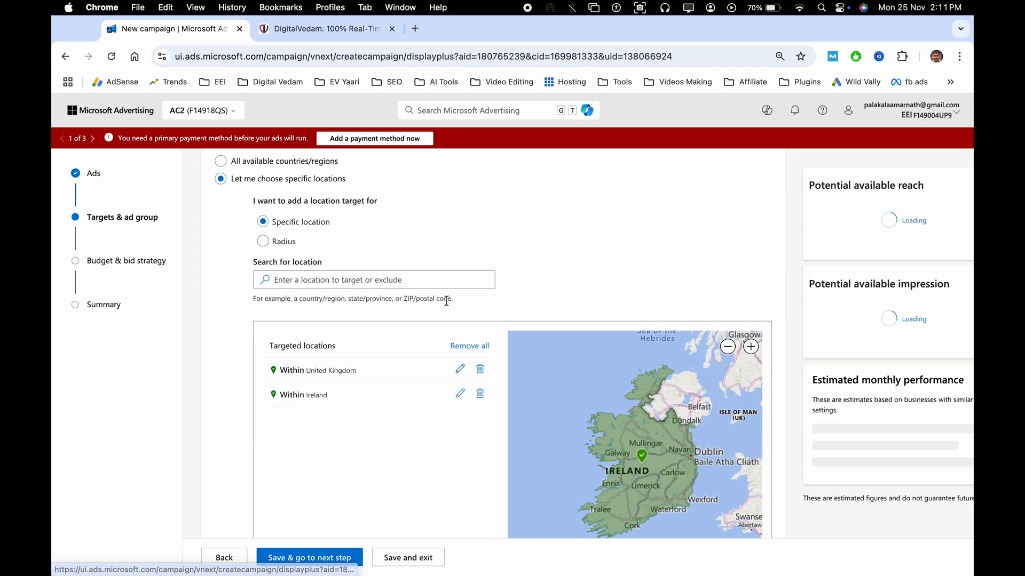
Step: Expand the Gender and Age targeting and review the selectable gender groups and age ranges
scroll(376, 315, down, 5)
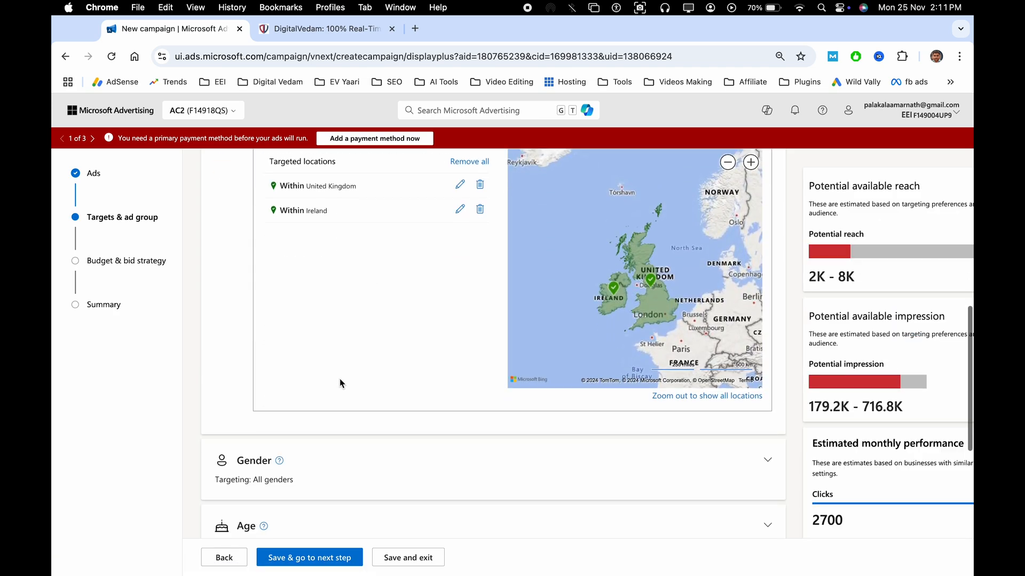
scroll(340, 380, down, 4)
click(333, 289)
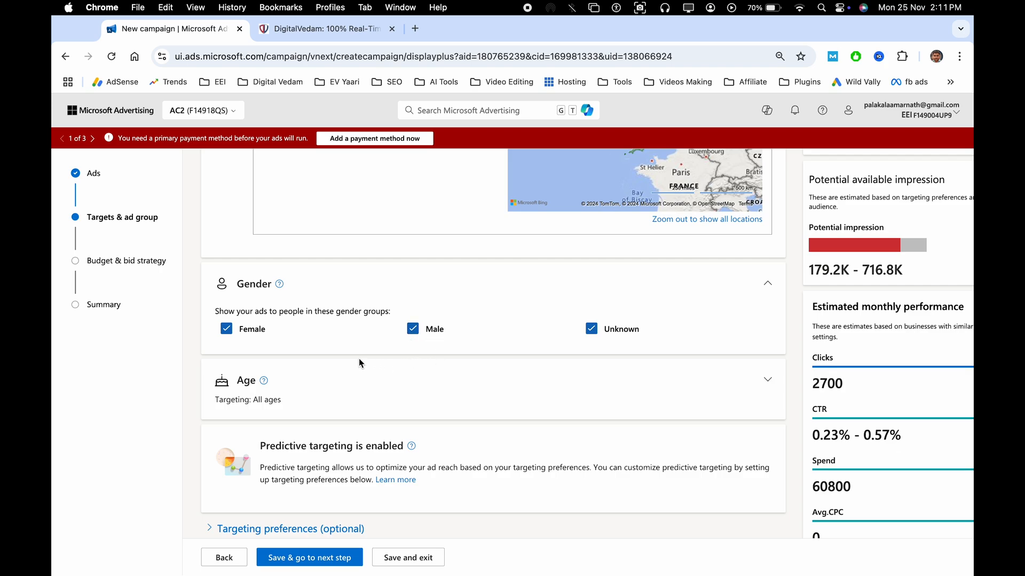
click(394, 395)
scroll(394, 396, down, 4)
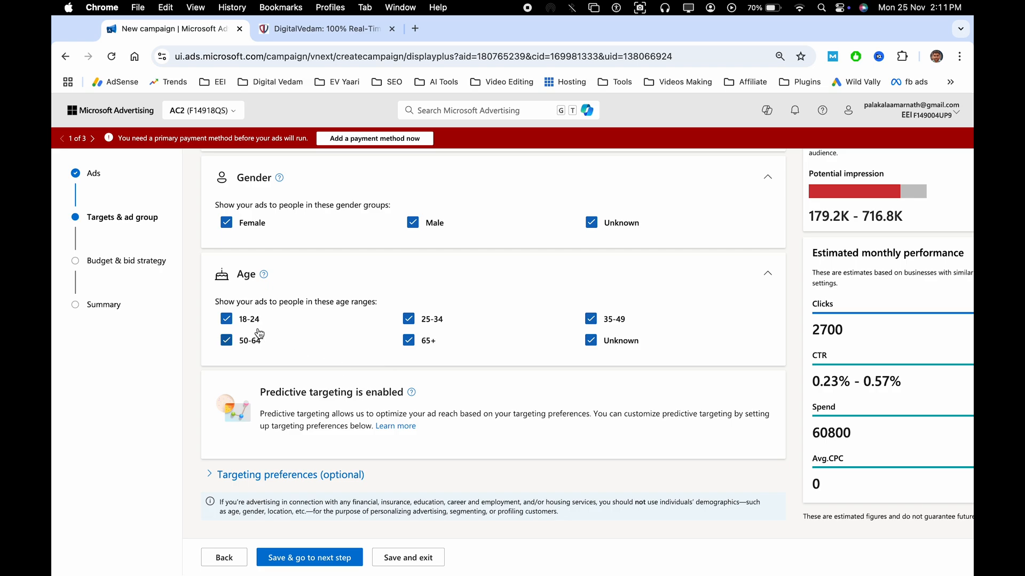
click(409, 320)
click(408, 337)
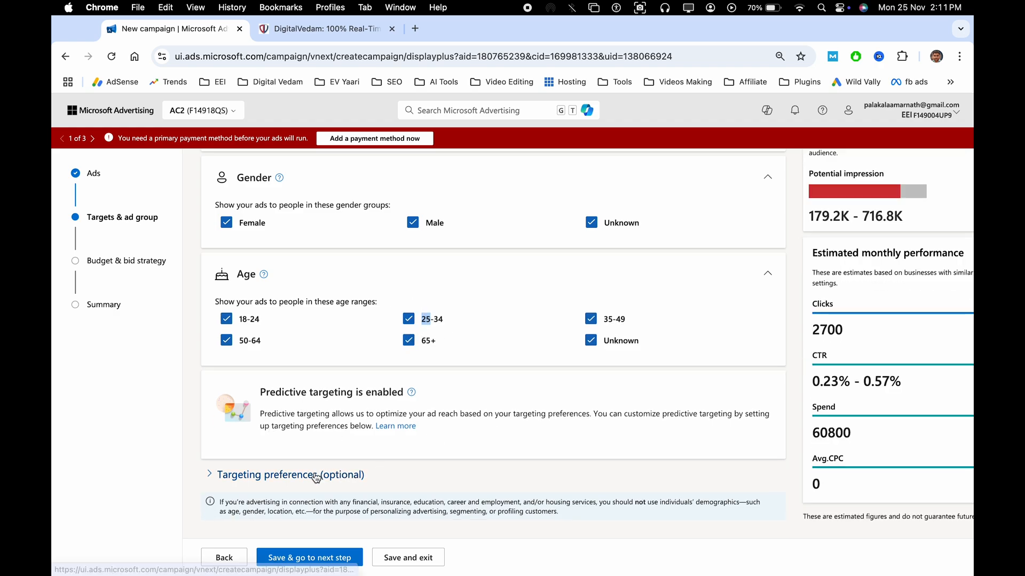
Step: Expand the optional targeting preferences and set the Audience type to In-market audiences
click(273, 476)
scroll(465, 473, down, 5)
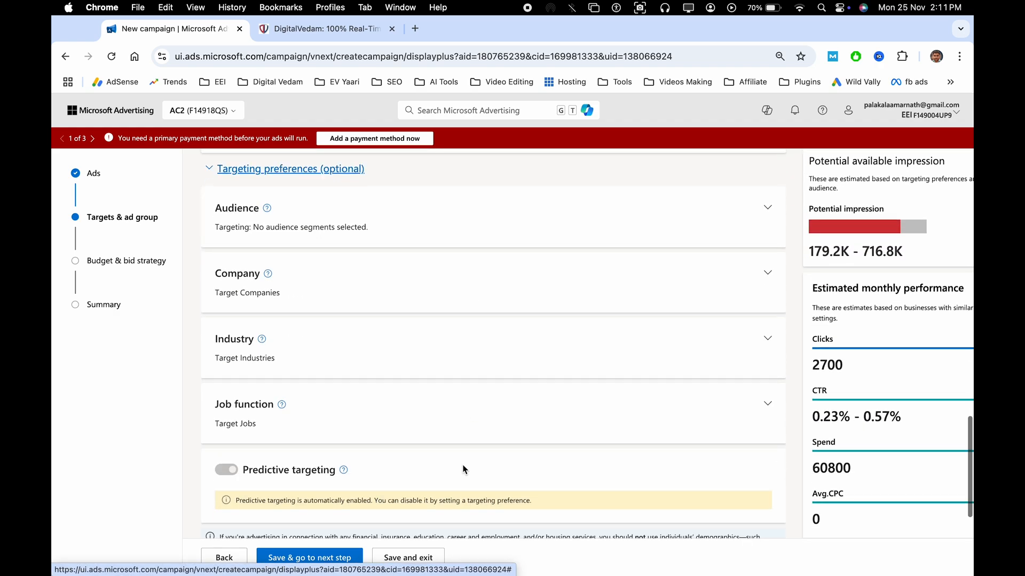
scroll(418, 366, up, 1)
scroll(421, 366, down, 1)
scroll(420, 366, up, 1)
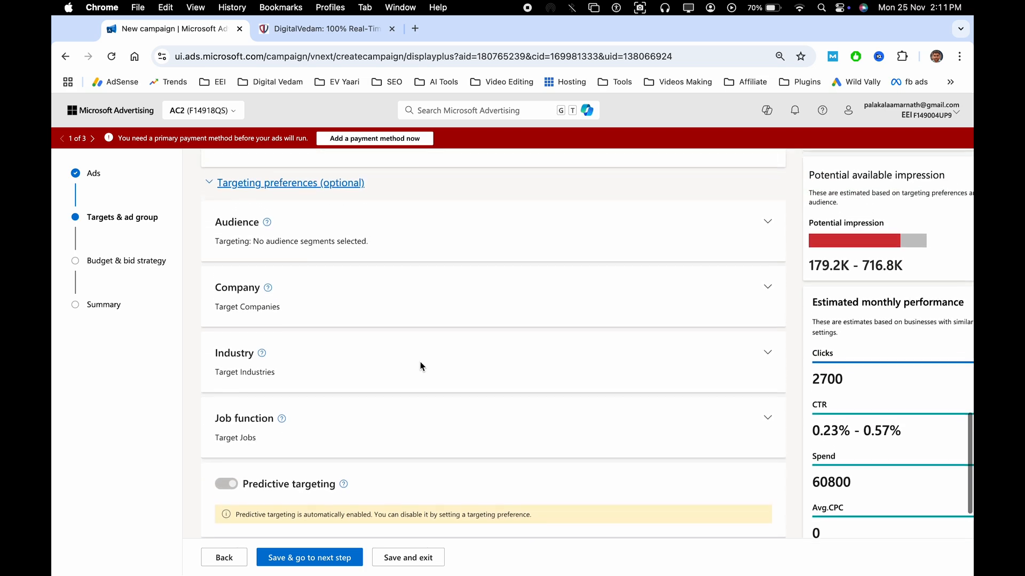
click(329, 237)
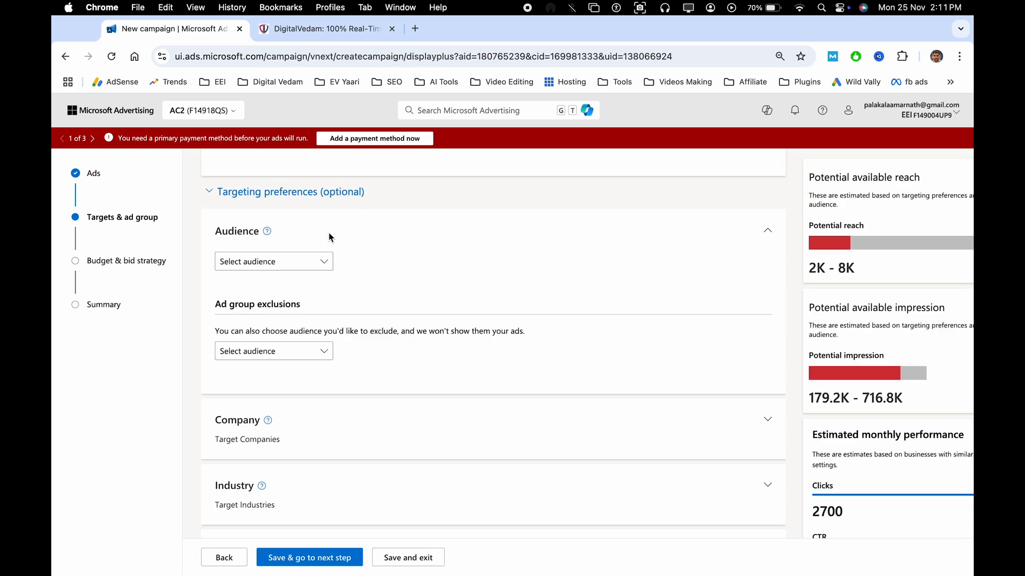
click(298, 263)
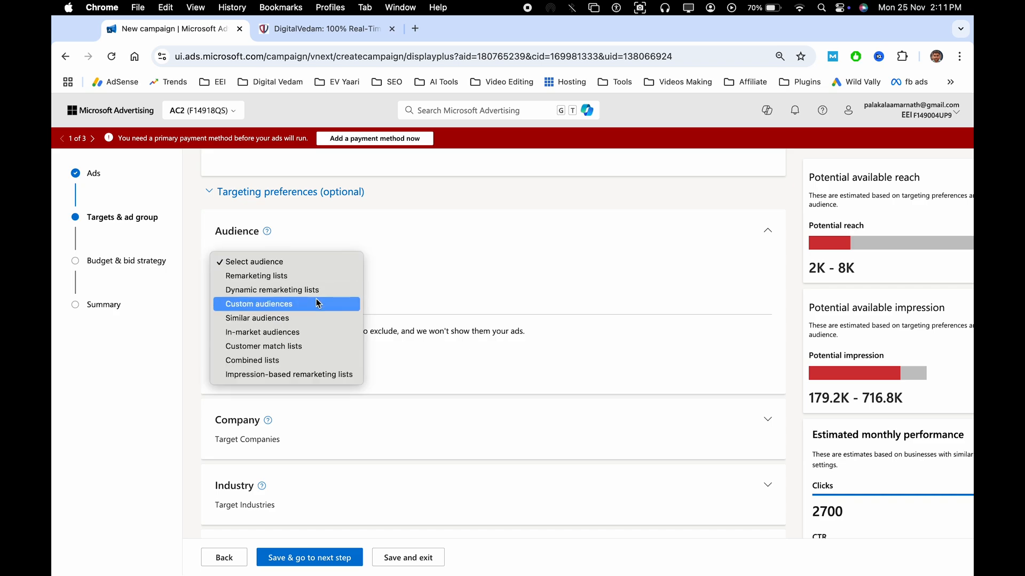
click(300, 331)
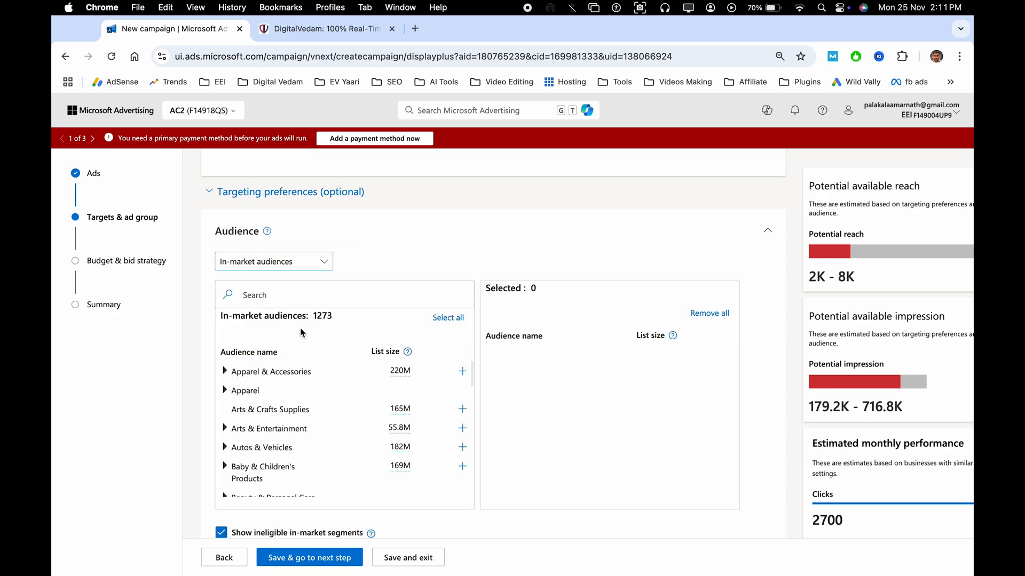
scroll(517, 265, down, 3)
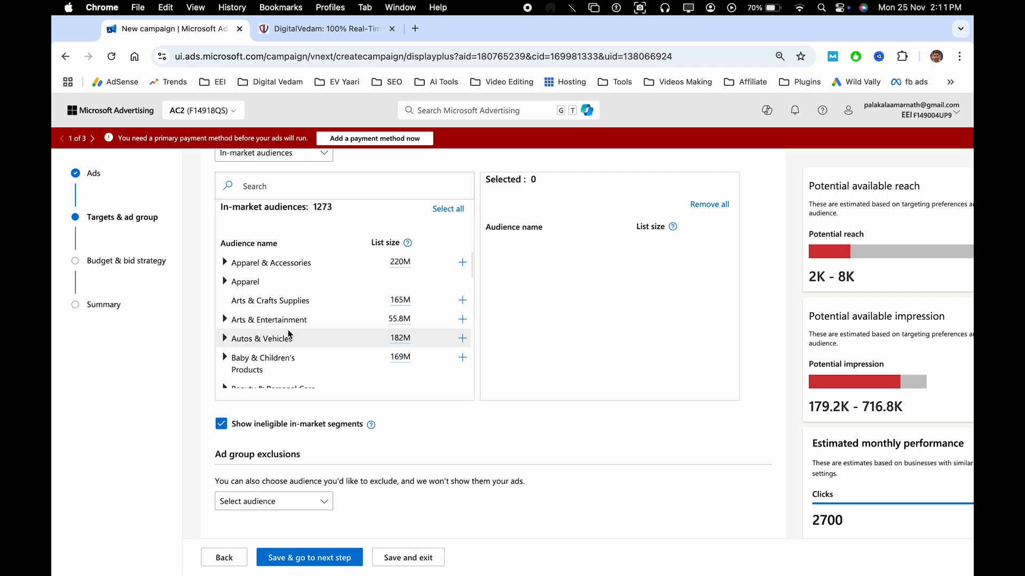
Step: Search the company targeting for microsoft and target Microsoft, DXC Practice for Microsoft and Mphasis Microsoft MBA
scroll(287, 328, down, 5)
click(348, 339)
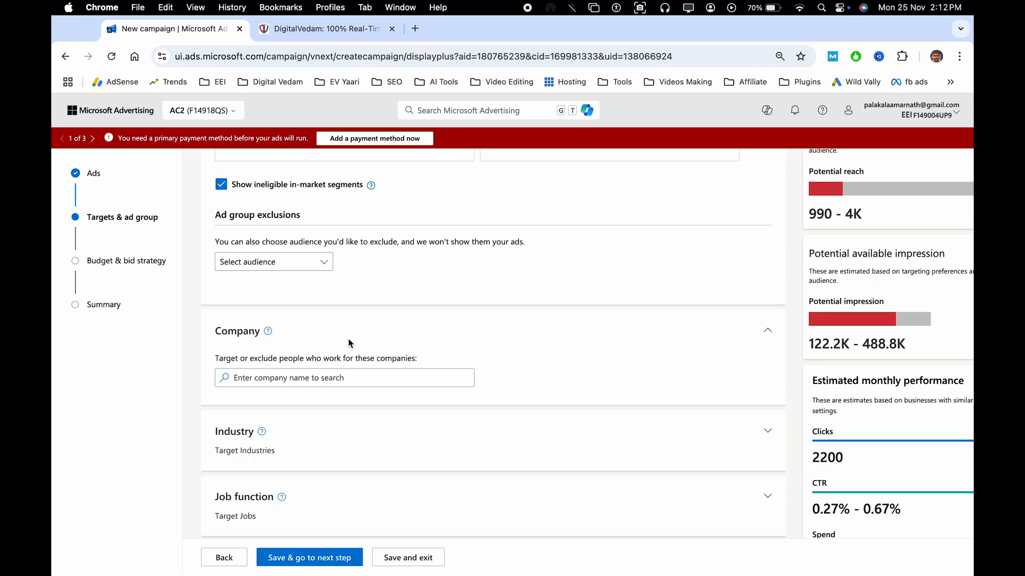
click(392, 377)
text(microsoft)
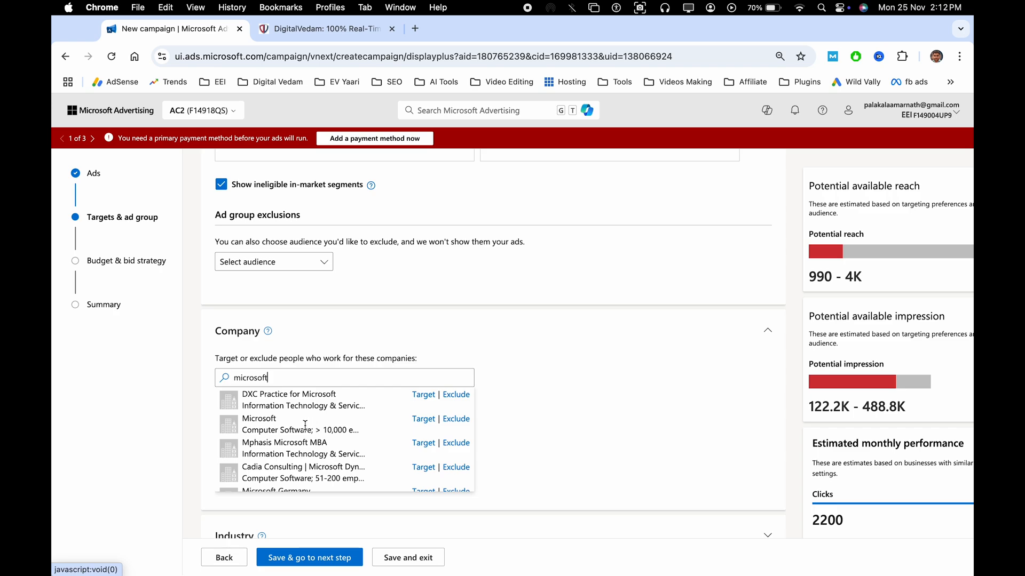
scroll(315, 431, down, 1)
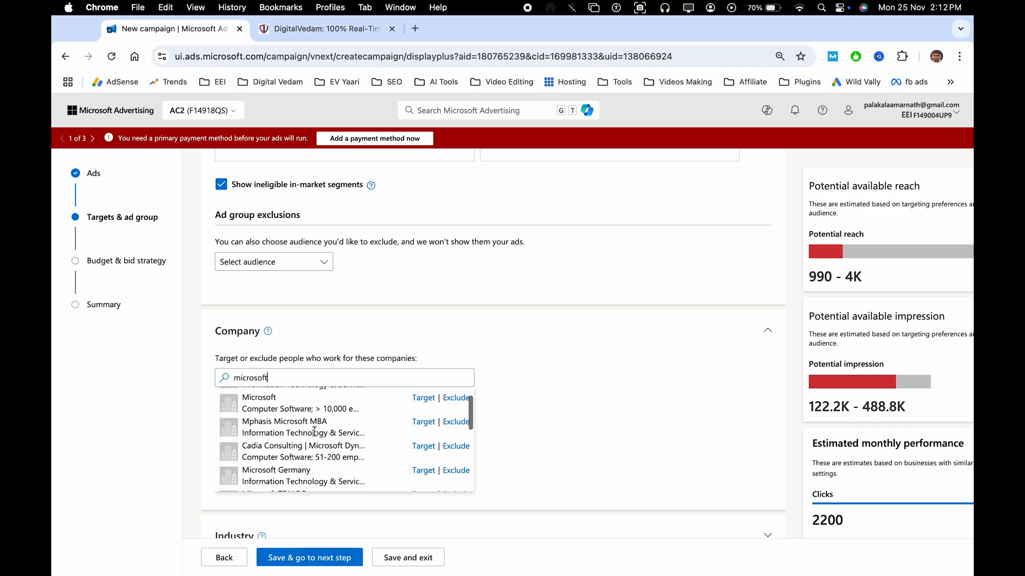
click(422, 402)
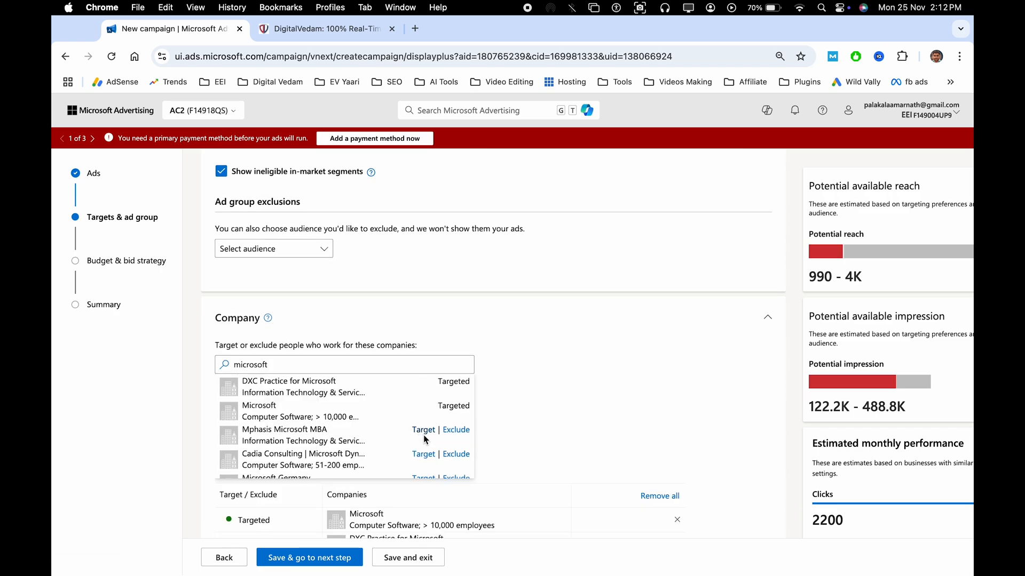
click(423, 430)
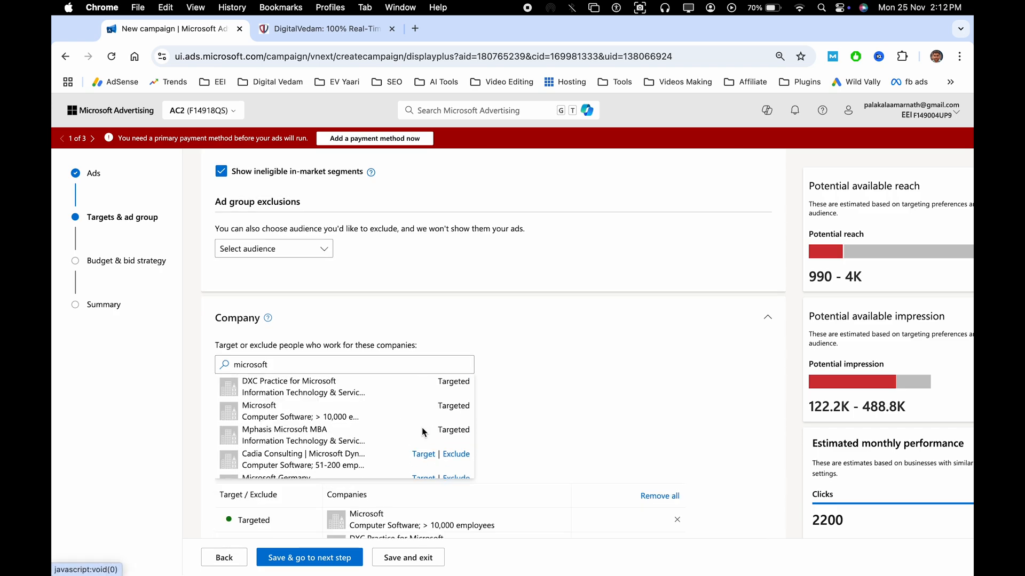
click(503, 399)
Step: Expand the Industry targeting and target Commercial Real Estate within the Real Estate category
scroll(504, 399, down, 3)
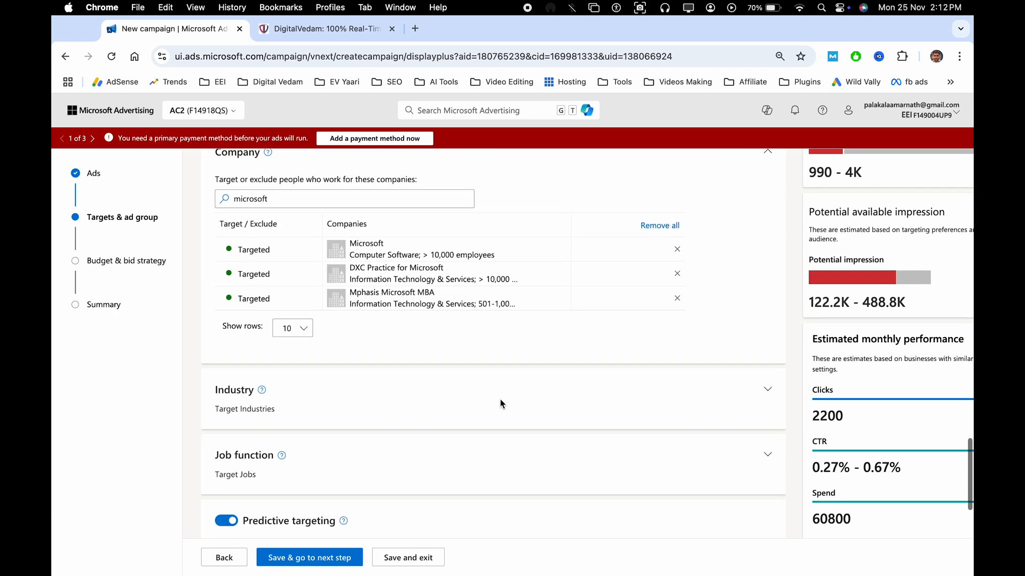
click(446, 388)
scroll(370, 395, down, 3)
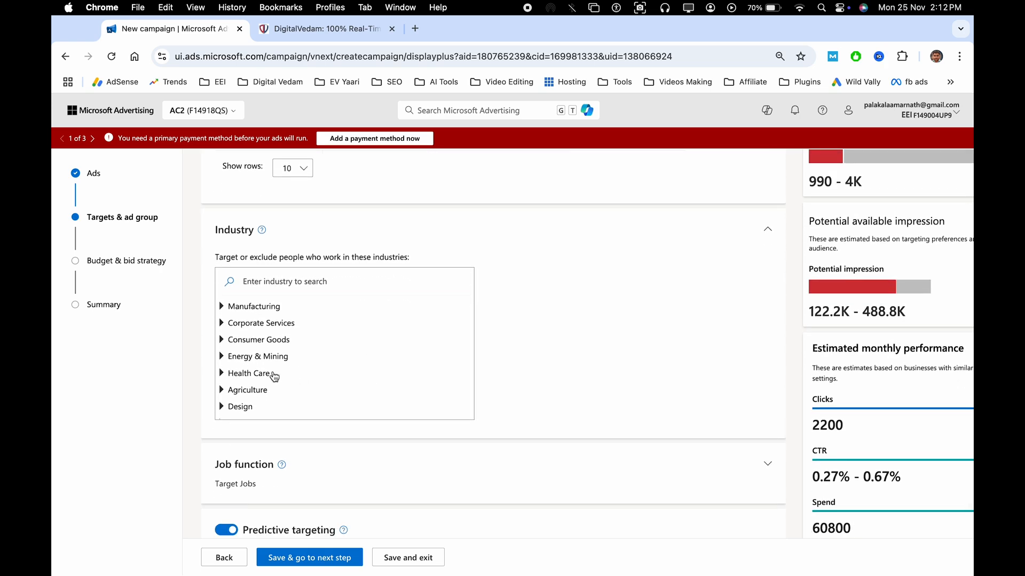
scroll(259, 359, down, 3)
scroll(299, 365, down, 3)
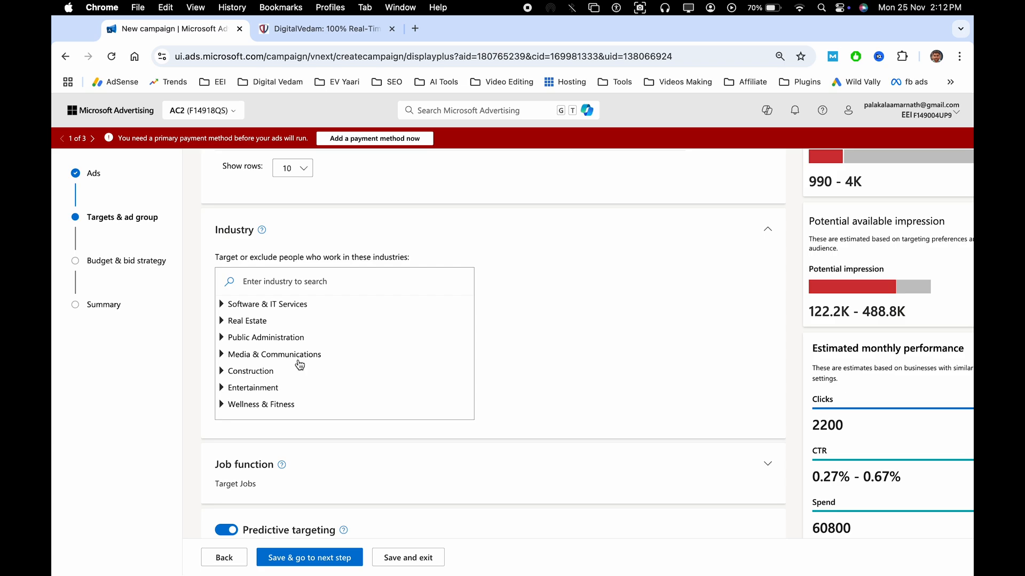
click(263, 323)
click(419, 334)
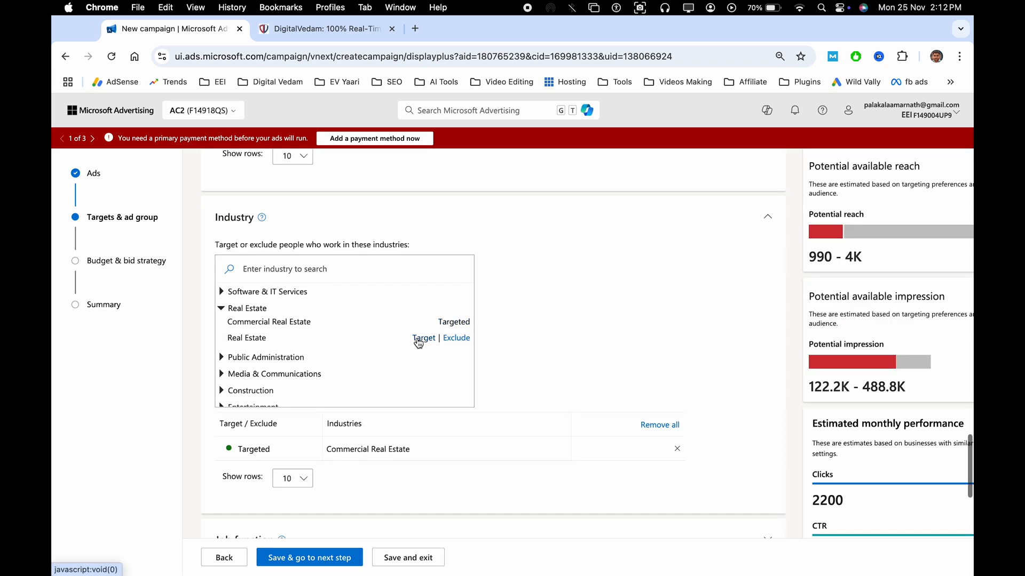
Step: Add the Real Estate industry within the Real Estate category to the targeted industries
click(426, 340)
scroll(350, 358, down, 1)
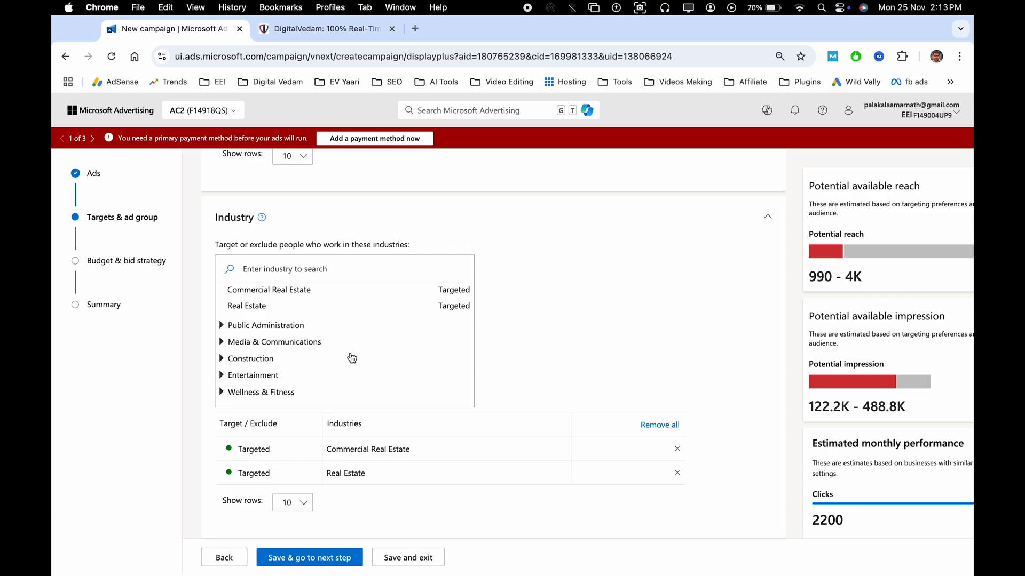
scroll(604, 363, down, 4)
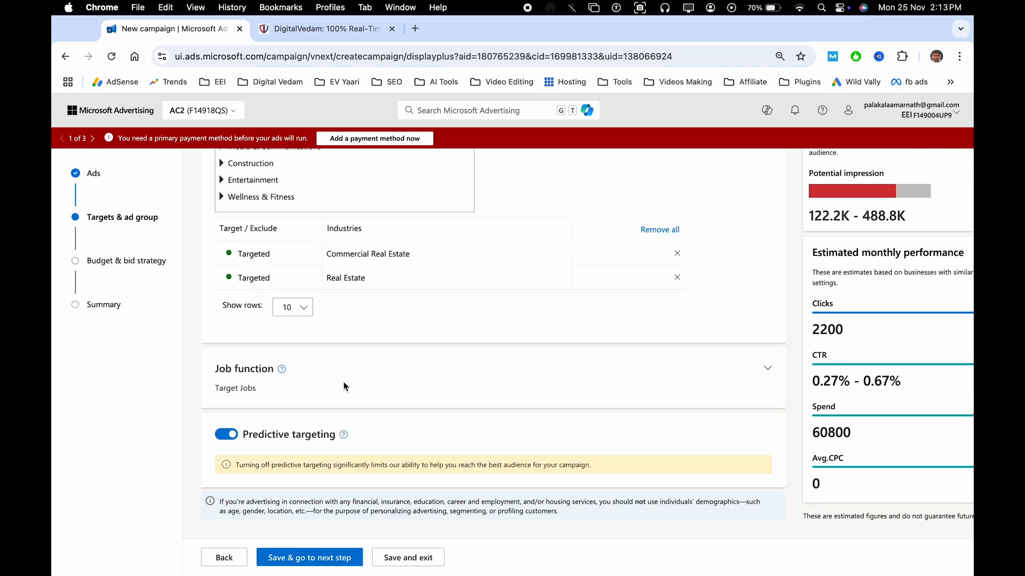
Step: Expand the Job function targeting and review the job functions that can be targeted or excluded
click(379, 374)
scroll(542, 401, down, 3)
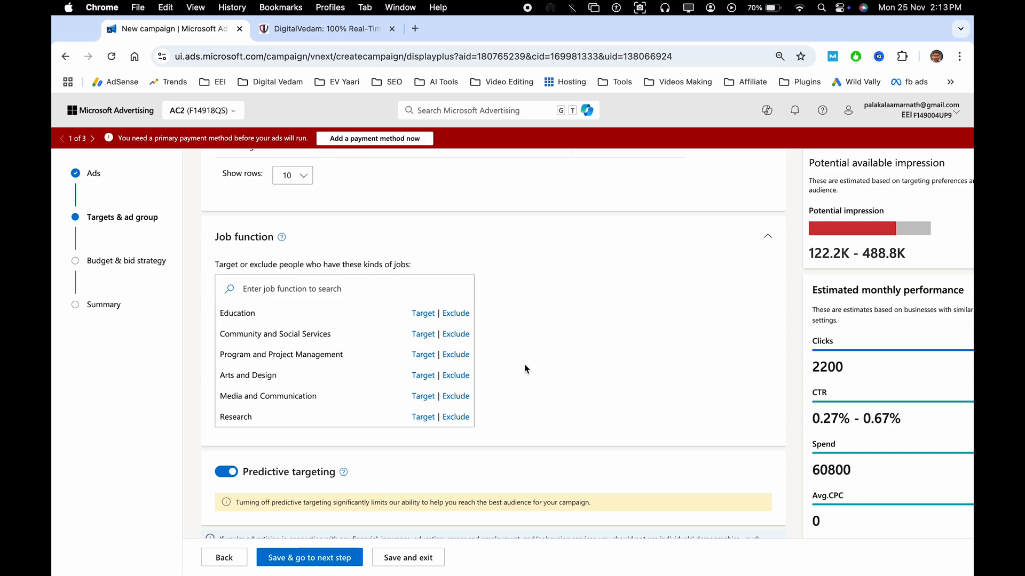
scroll(315, 374, down, 10)
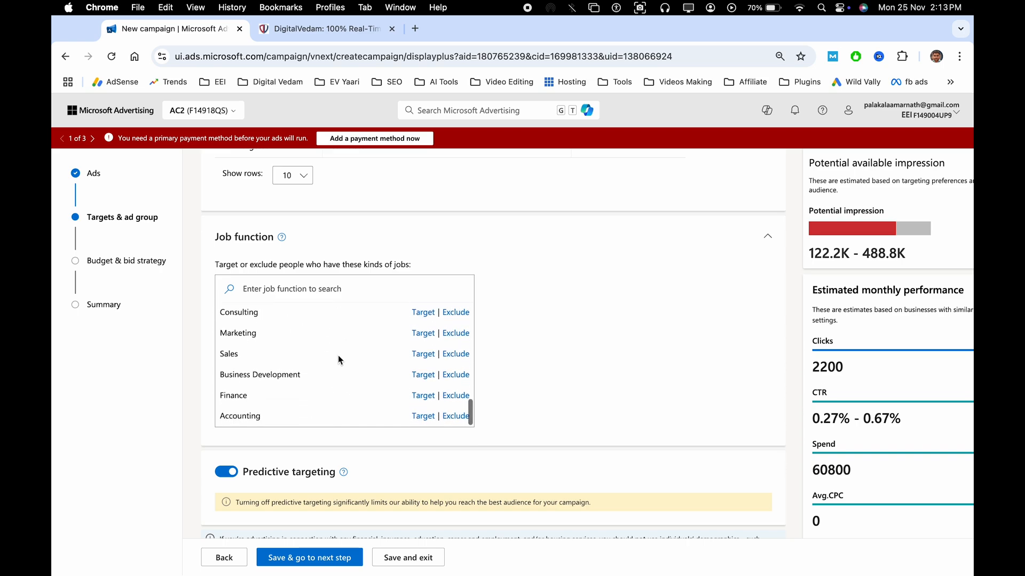
double_click(249, 335)
click(322, 330)
scroll(355, 342, up, 6)
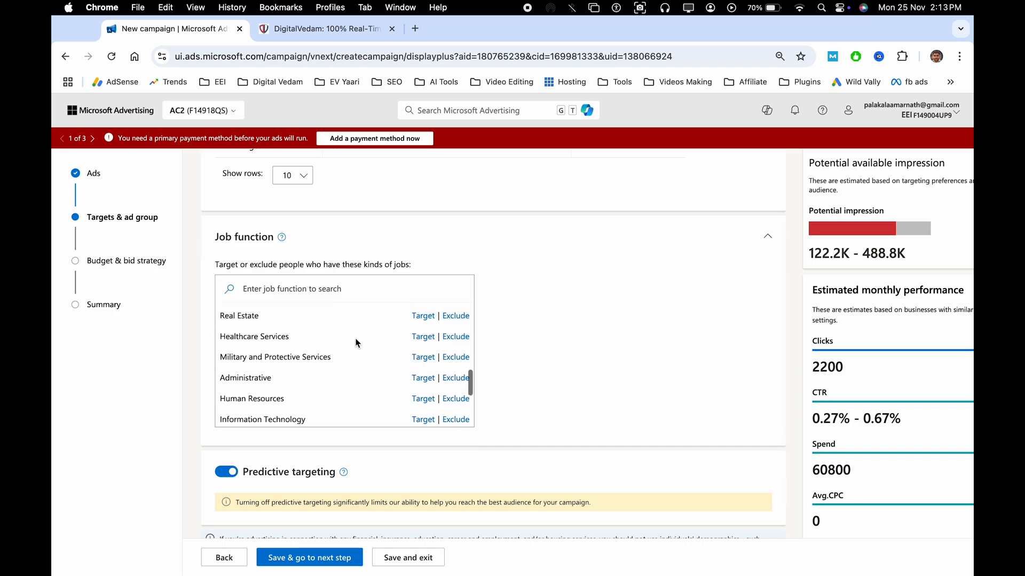
double_click(265, 340)
scroll(296, 330, up, 1)
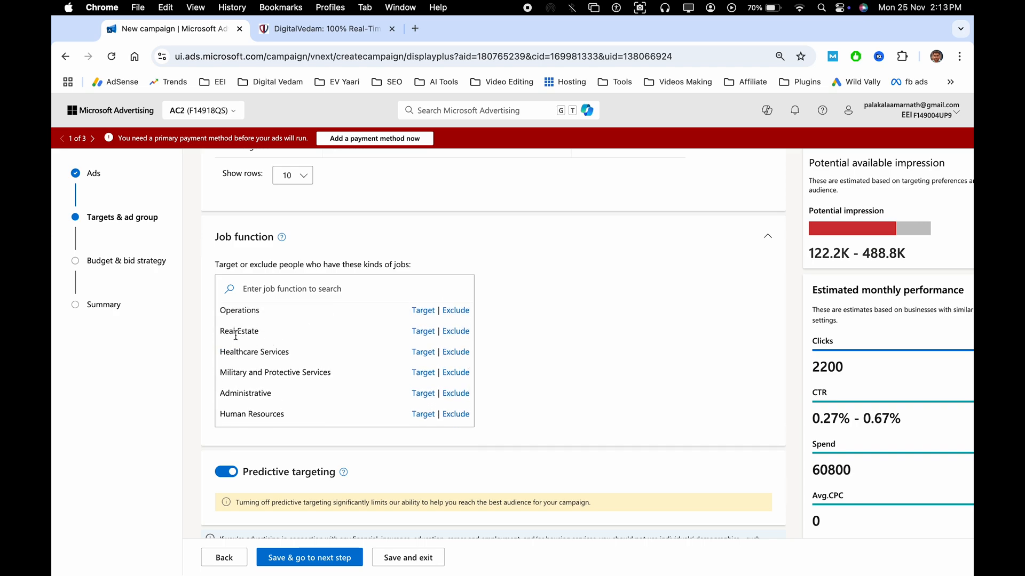
triple_click(235, 335)
click(302, 344)
scroll(302, 345, up, 5)
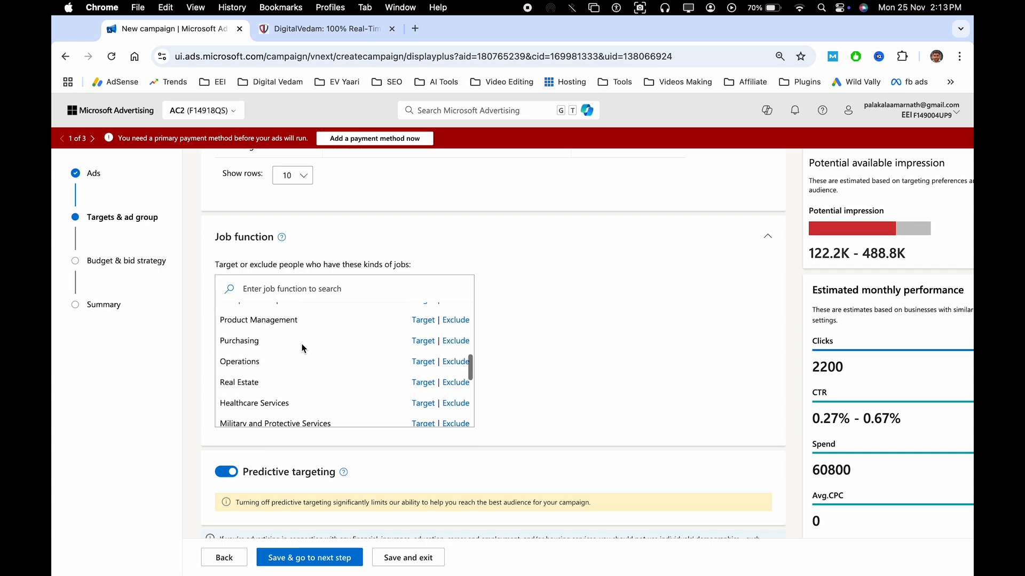
Step: Target the Entrepreneurship job function and save the ad group targets to continue to the budget and bid strategy
double_click(248, 360)
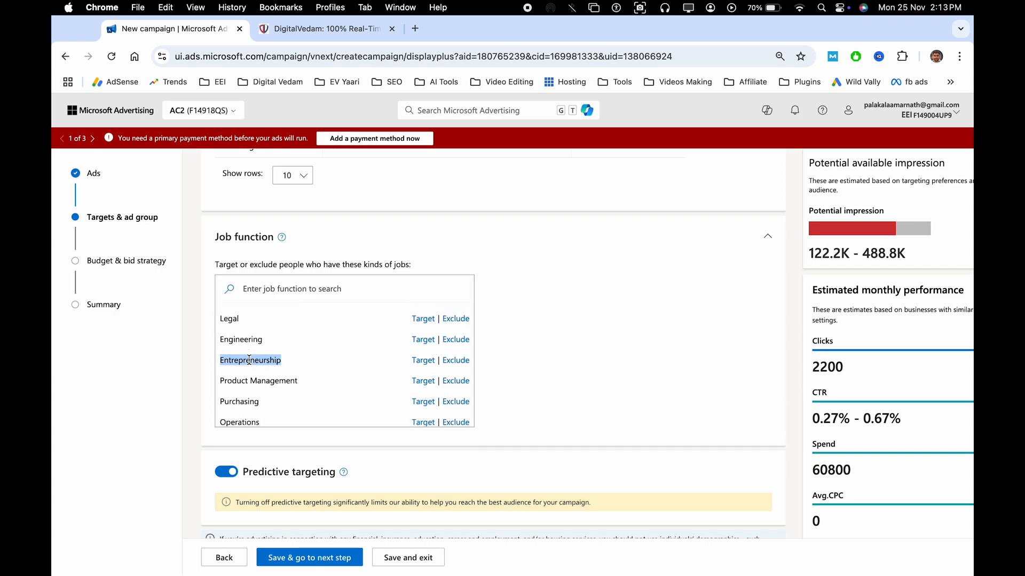
click(322, 371)
double_click(247, 361)
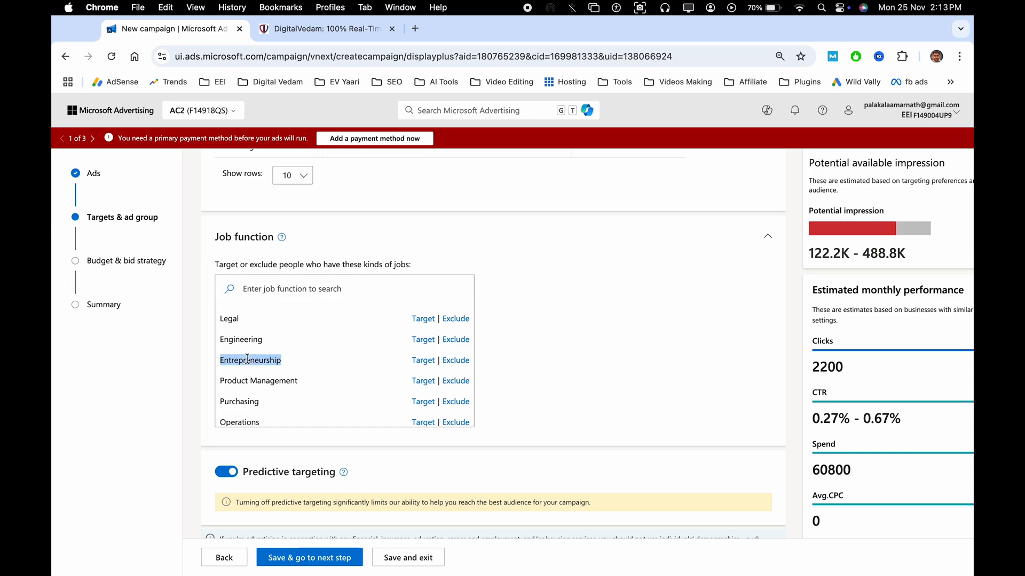
click(429, 359)
scroll(476, 355, down, 3)
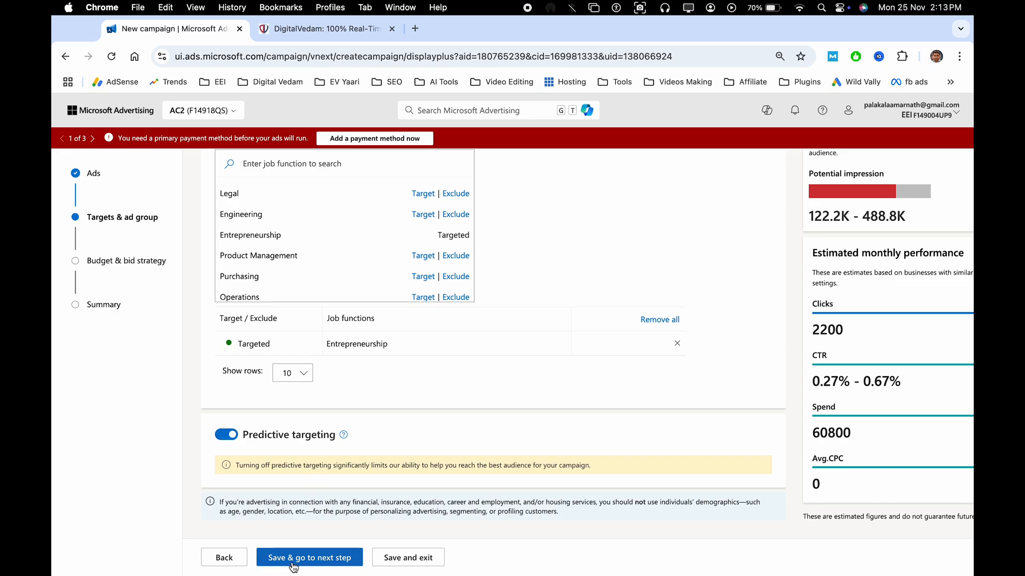
click(320, 561)
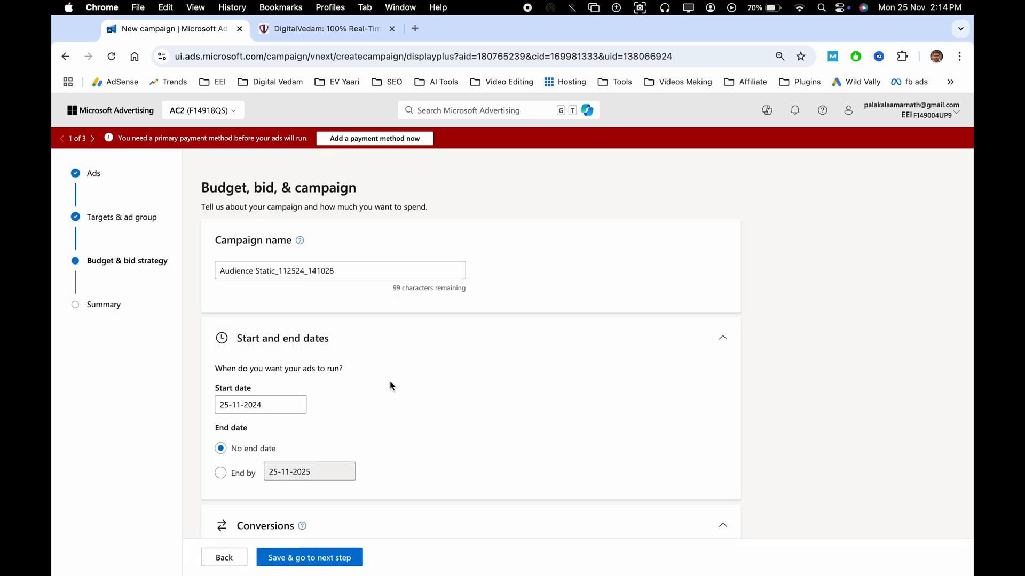
Step: Review the campaign name, dates and campaign-specific conversion goals, keeping the account "Include in conversions" setting
double_click(325, 276)
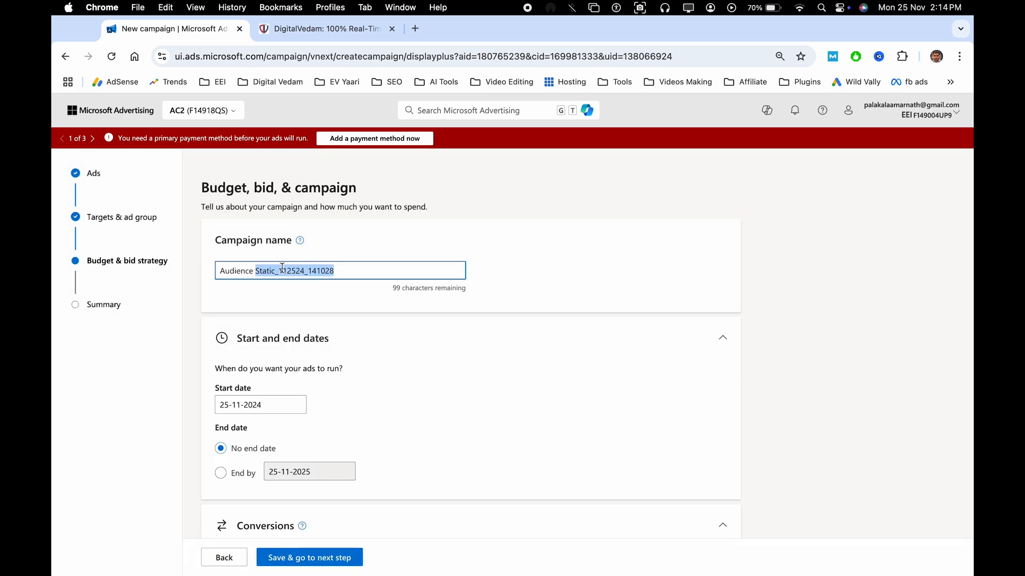
scroll(366, 277, down, 5)
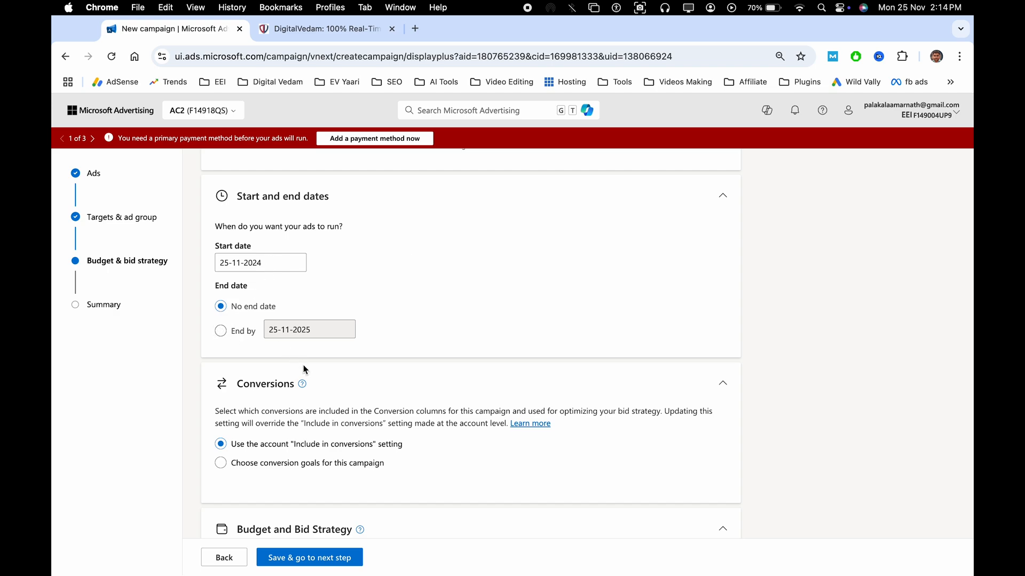
scroll(304, 367, down, 6)
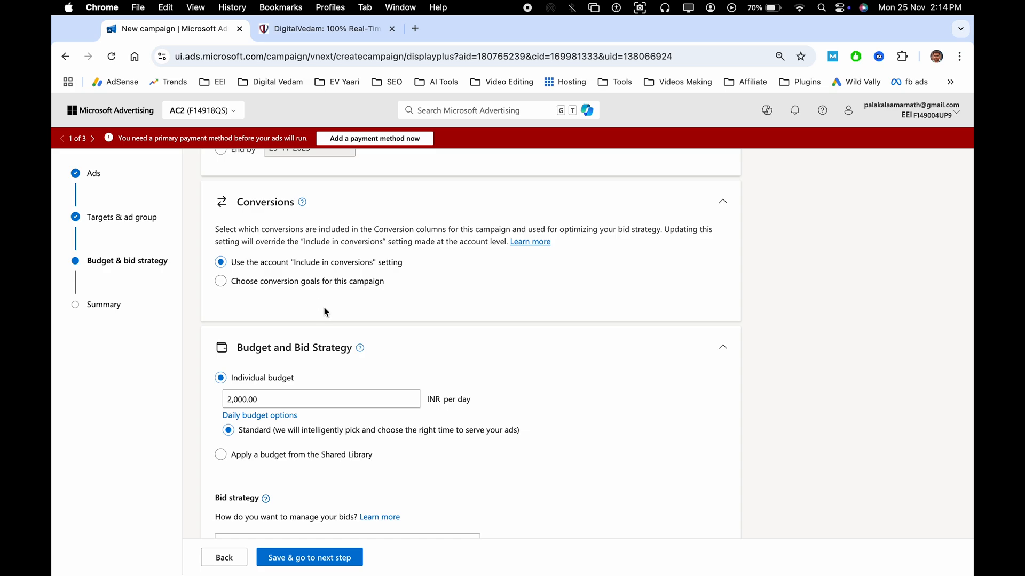
click(223, 282)
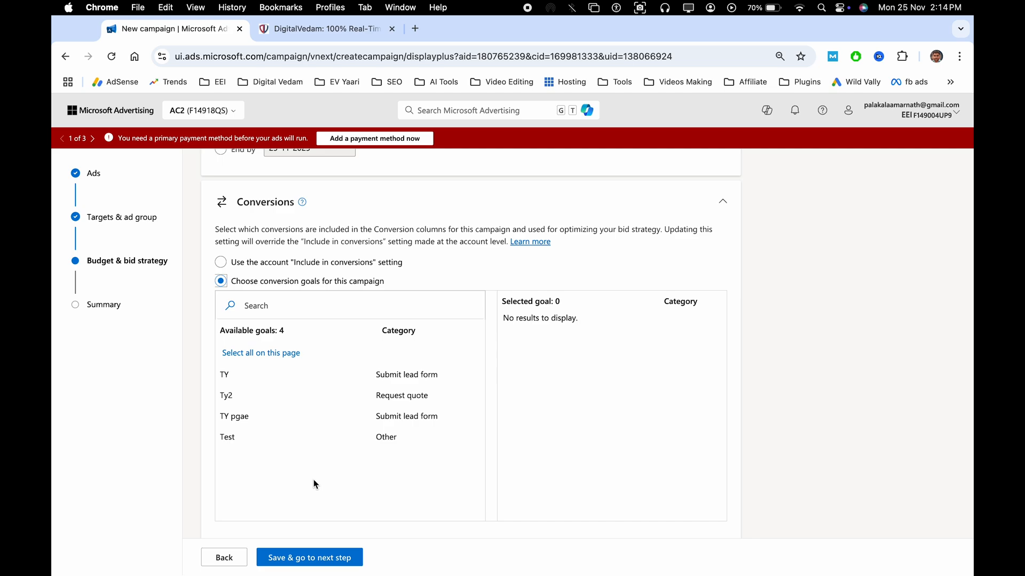
click(221, 263)
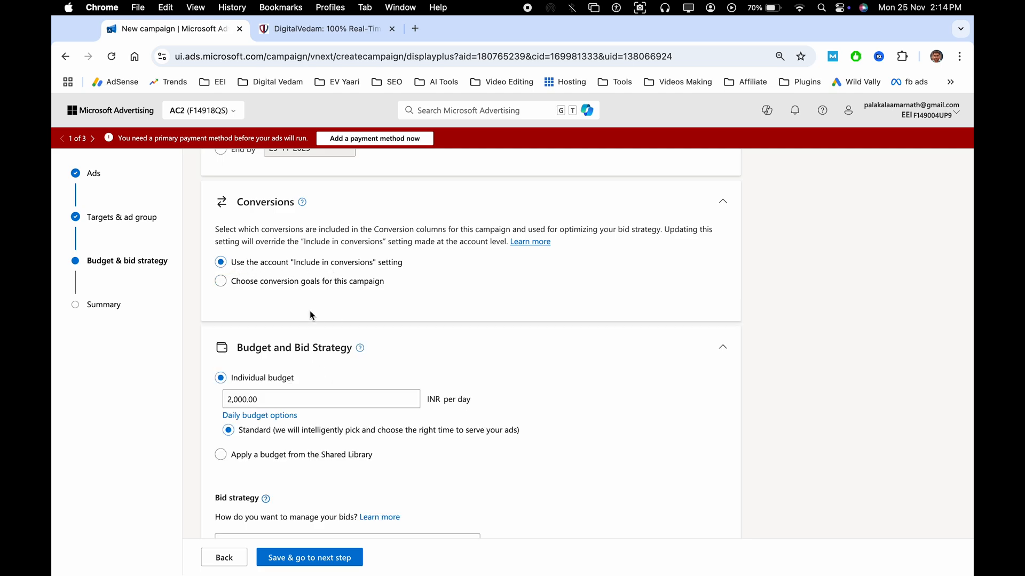
Step: Set the individual campaign budget to 200 INR per day
scroll(309, 310, down, 3)
click(281, 295)
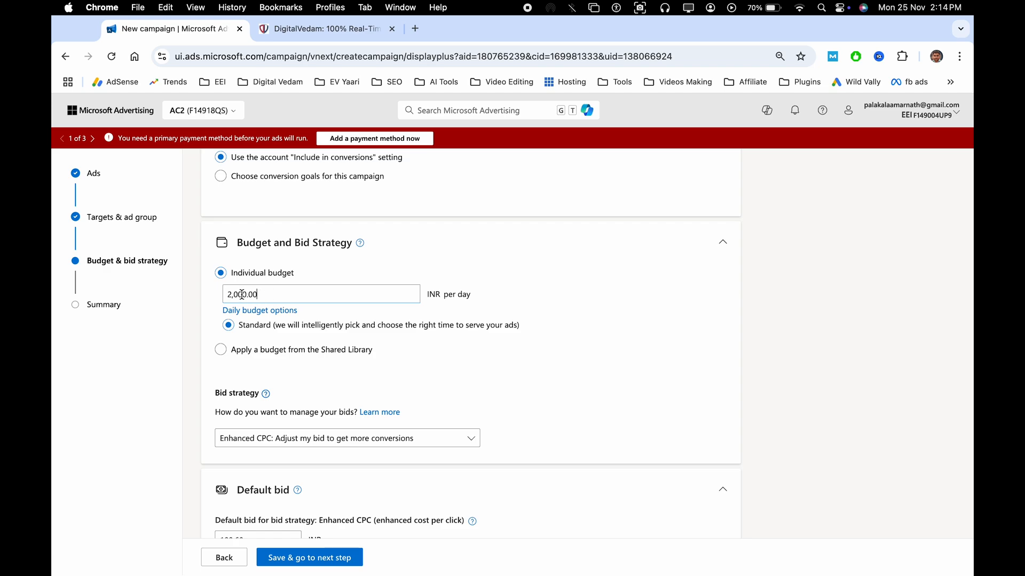
drag(242, 295, 290, 295)
key(BackSpace)
key(Left)
key(Left)
key(BackSpace)
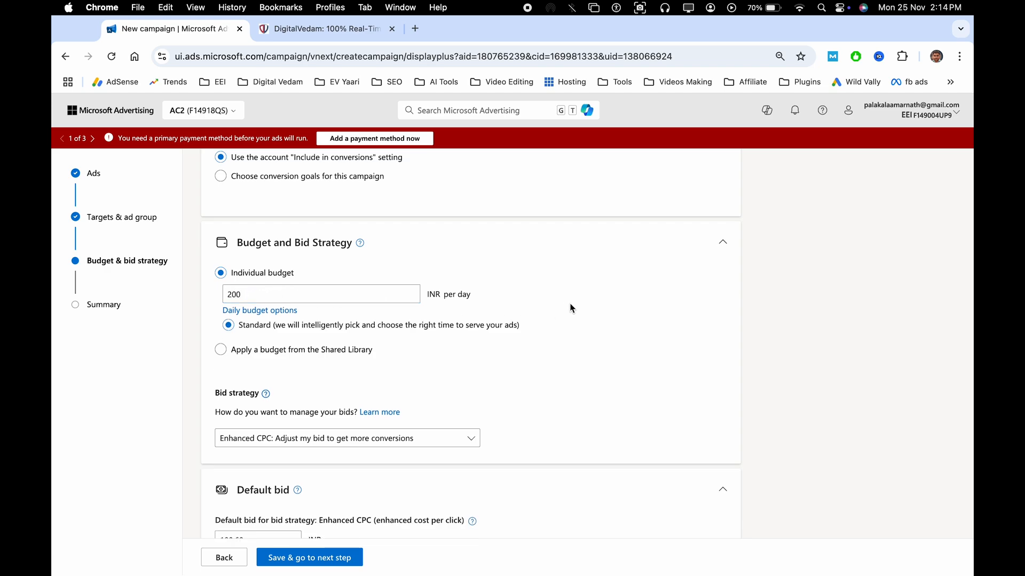
double_click(234, 294)
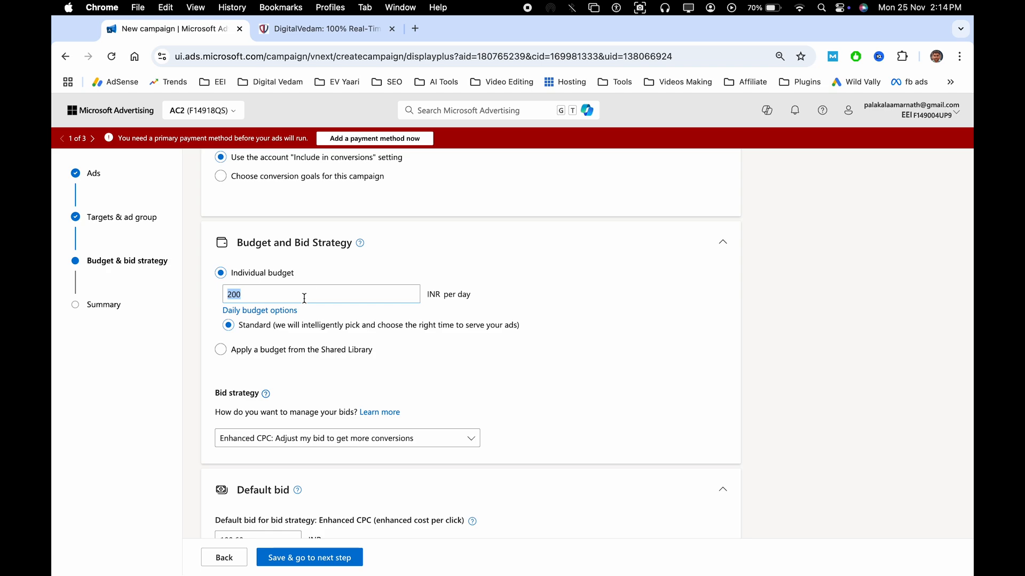
Step: Try the Maximize Conversions bid strategy with its target cost per acquisition option
scroll(284, 363, down, 2)
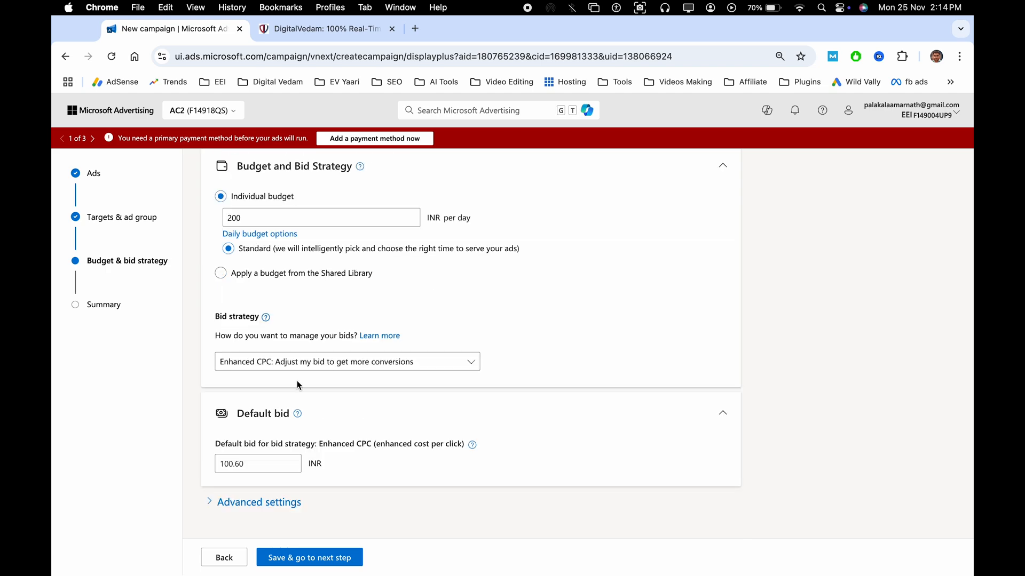
click(343, 361)
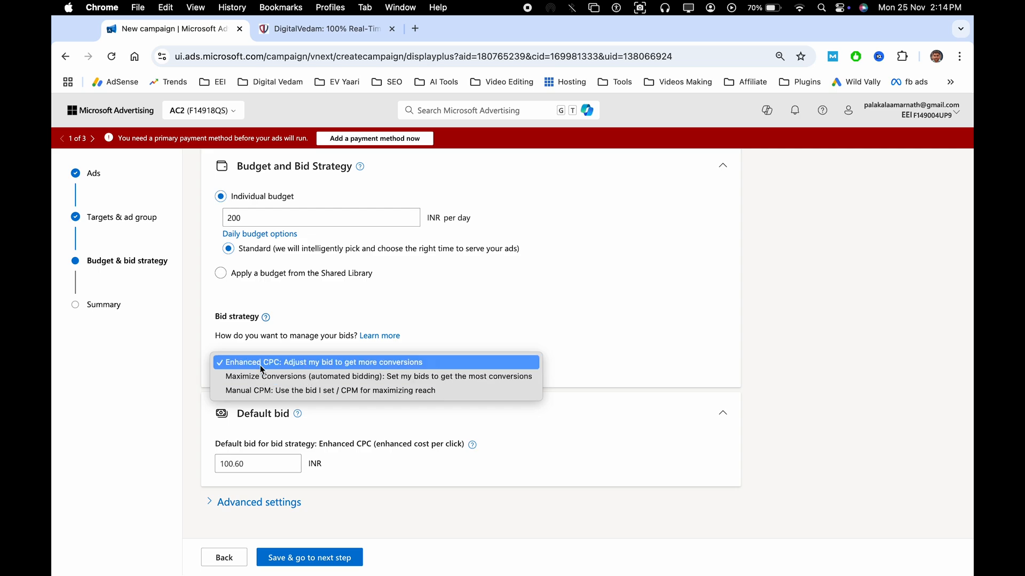
click(291, 380)
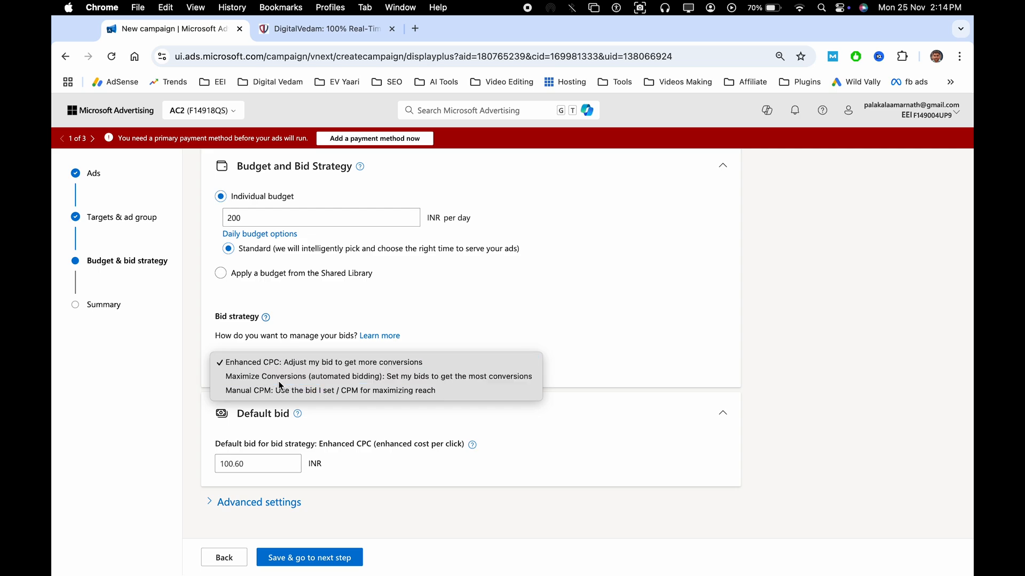
click(220, 428)
click(221, 428)
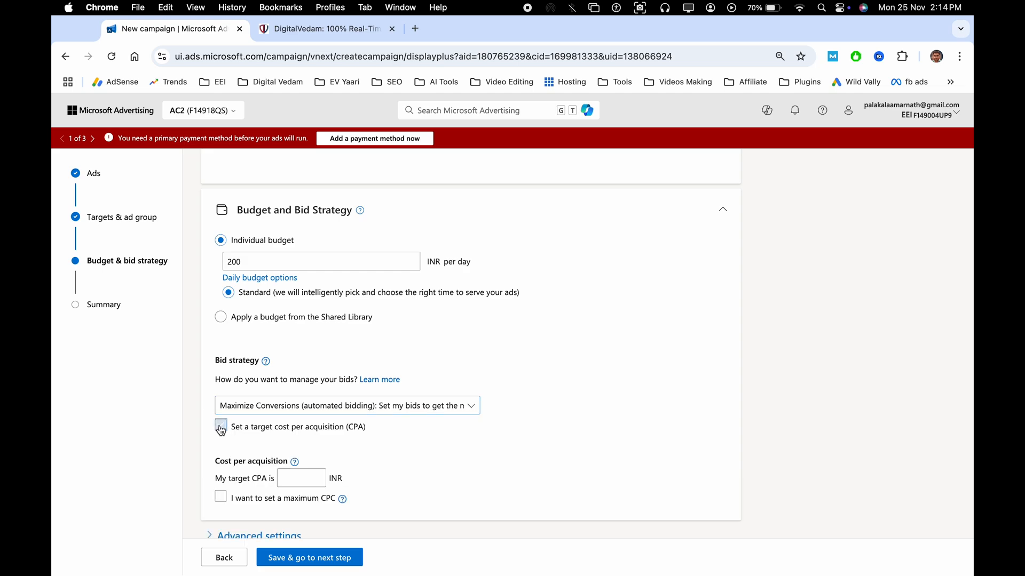
click(221, 428)
Step: Set the bid strategy to Manual CPM for maximizing reach and enter a default bid of 120 INR
click(277, 408)
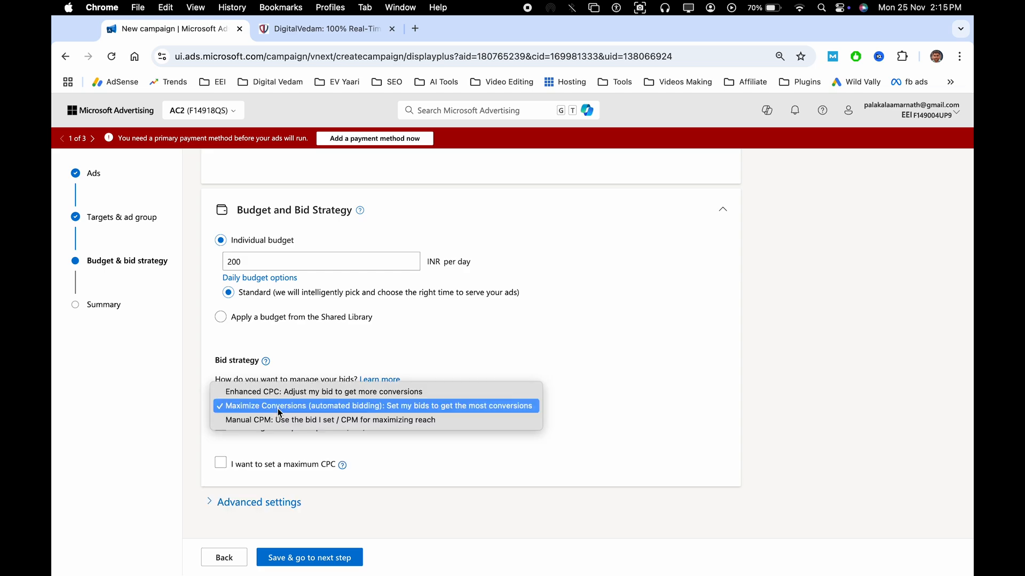
click(284, 421)
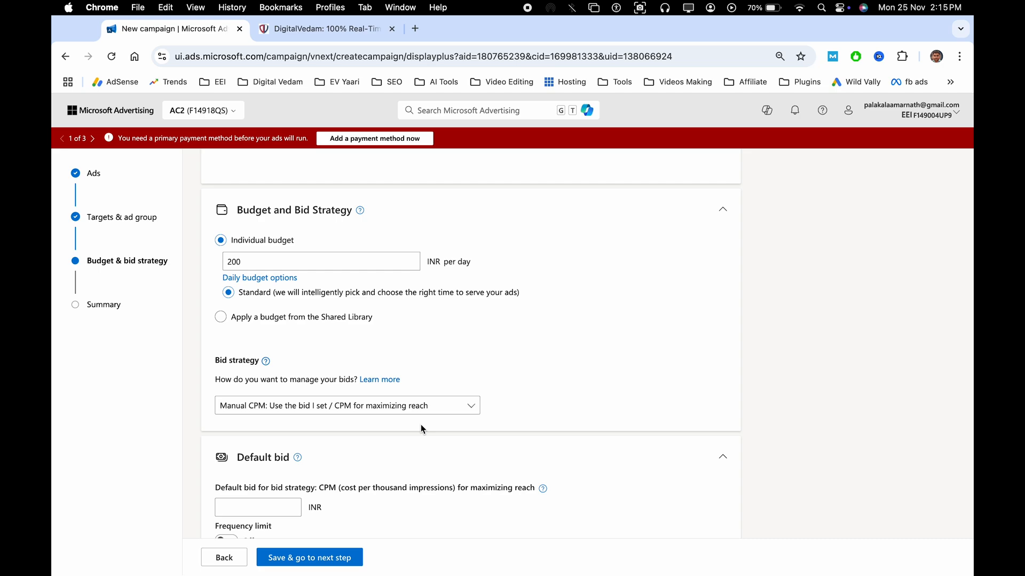
scroll(421, 425, down, 3)
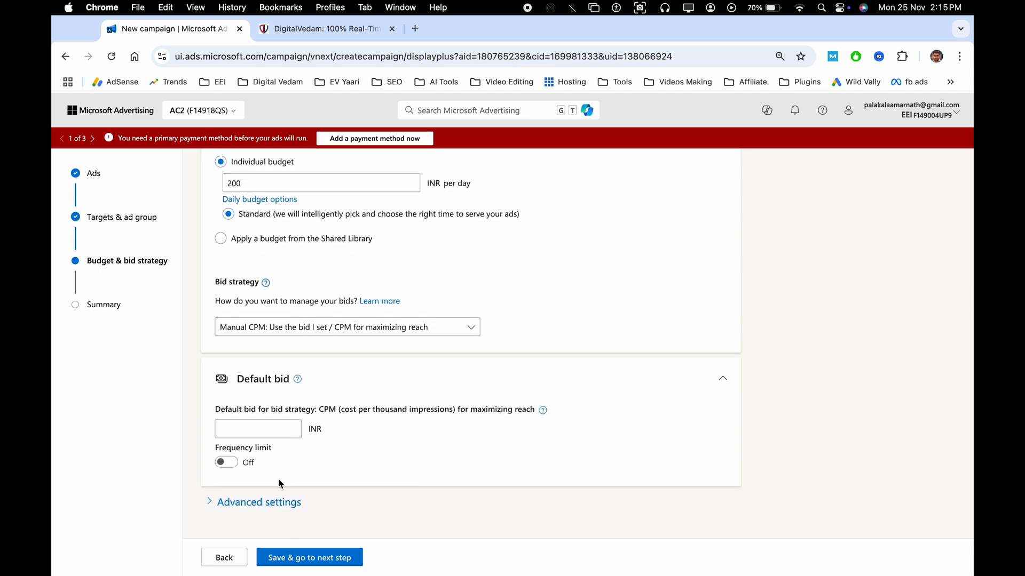
click(247, 428)
click(463, 378)
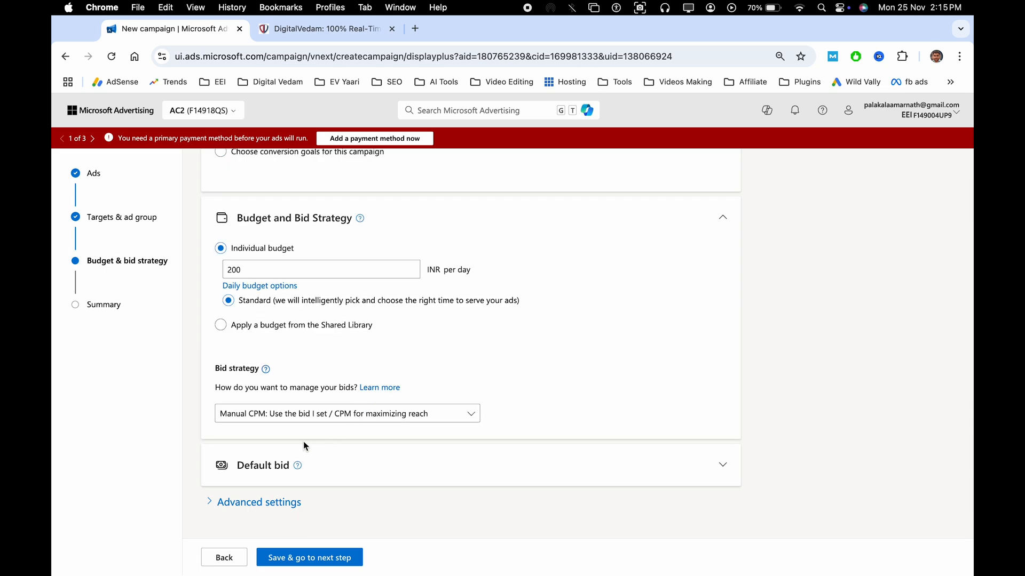
click(272, 466)
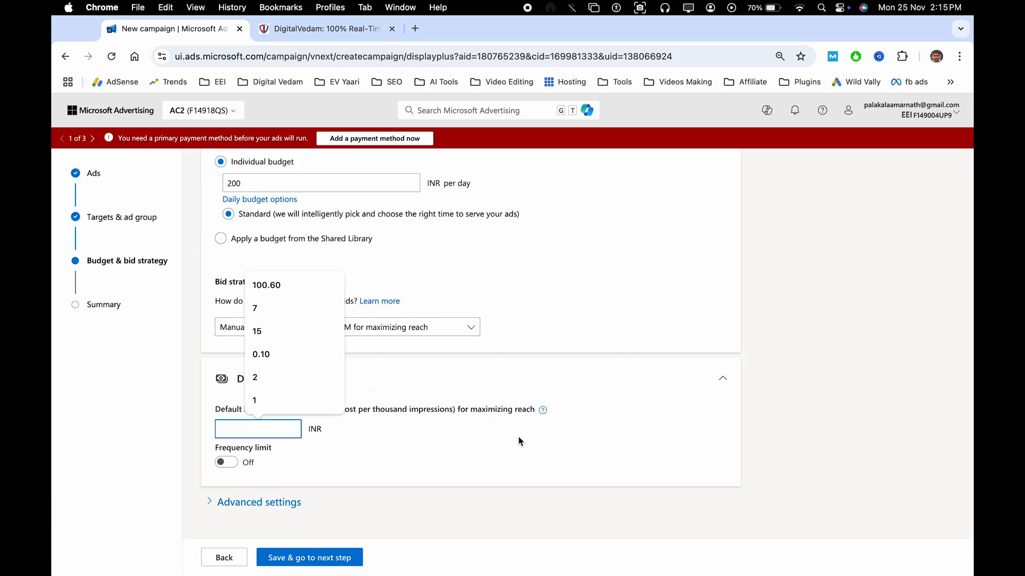
click(769, 442)
click(256, 434)
text(120)
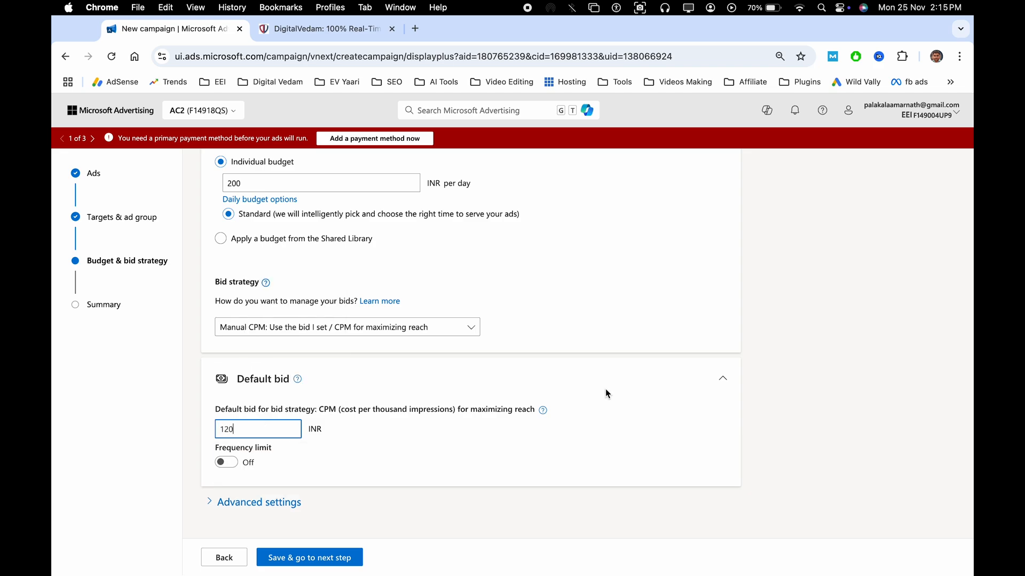
click(815, 414)
Step: Turn on the frequency limit and restrict the ads to 1 time per day for each potential customer
click(231, 463)
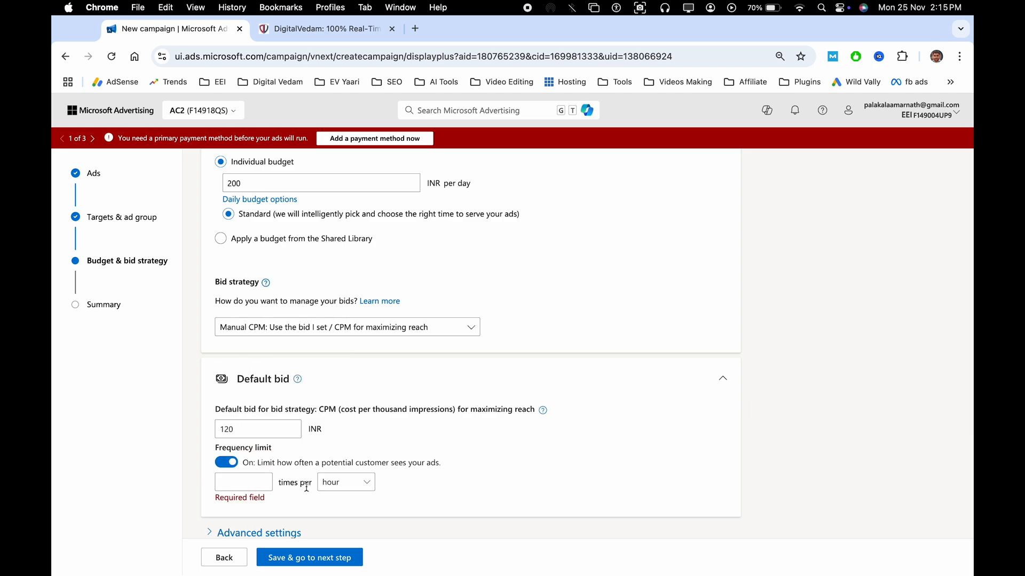
click(244, 477)
scroll(245, 443, down, 1)
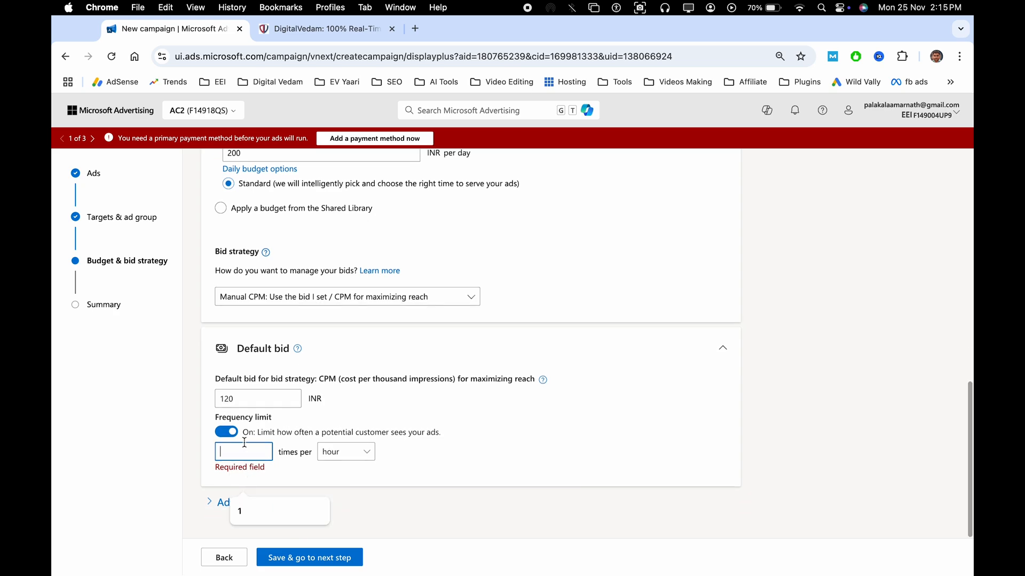
click(424, 487)
click(233, 452)
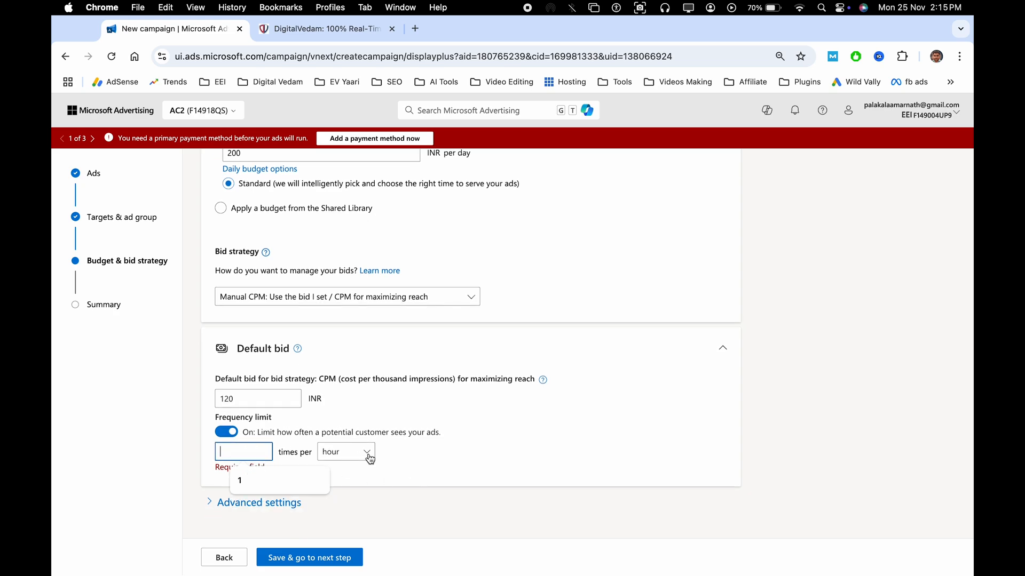
click(366, 452)
click(359, 492)
click(262, 453)
text(1)
click(497, 479)
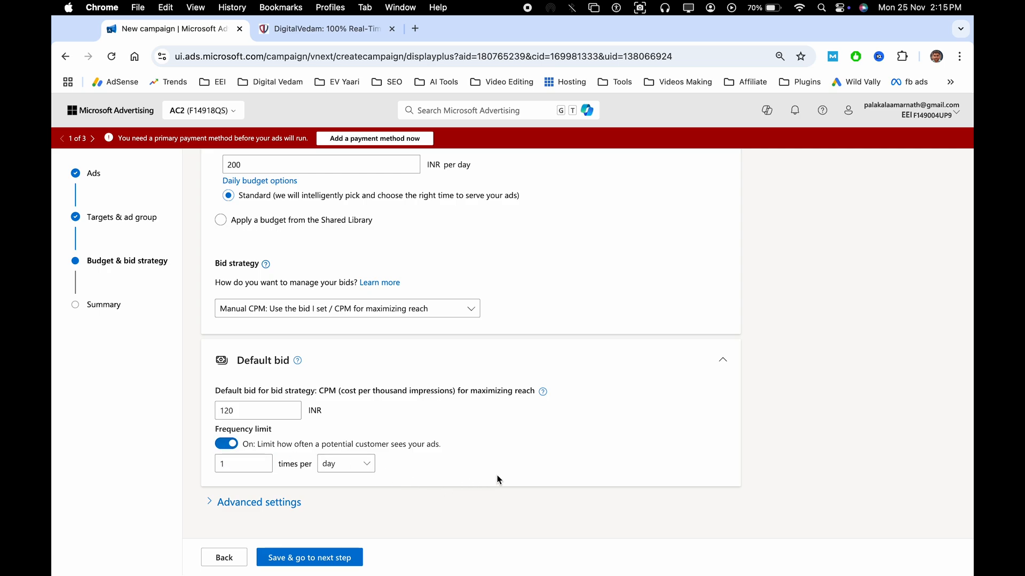
Step: Expand the advanced settings and open the Ad schedule to view its days, times and time zone options
click(281, 506)
scroll(422, 487, down, 2)
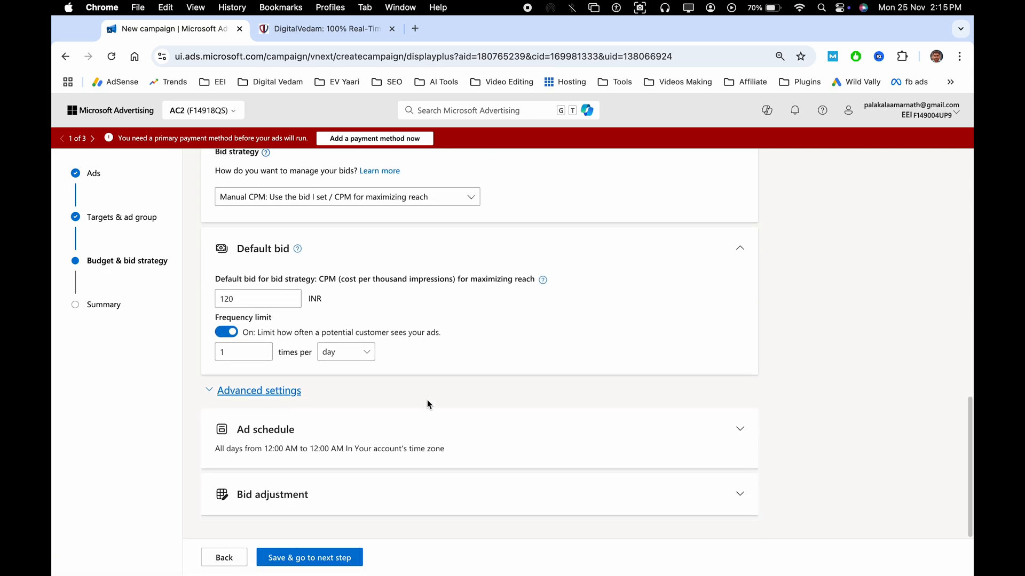
click(348, 440)
scroll(455, 287, down, 4)
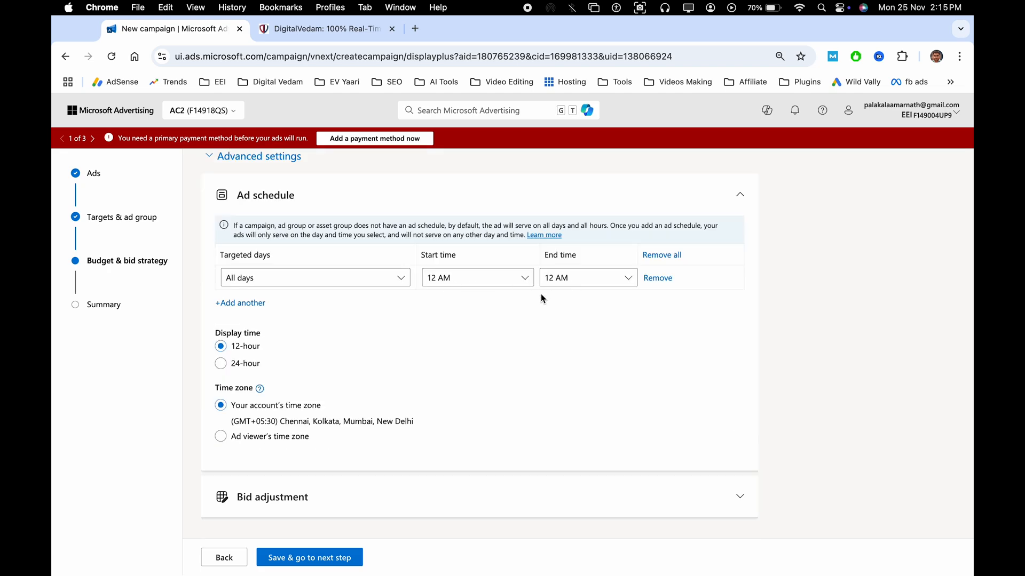
Step: Check the targeted day choices in the ad schedule and expand the Bid adjustment section
click(298, 282)
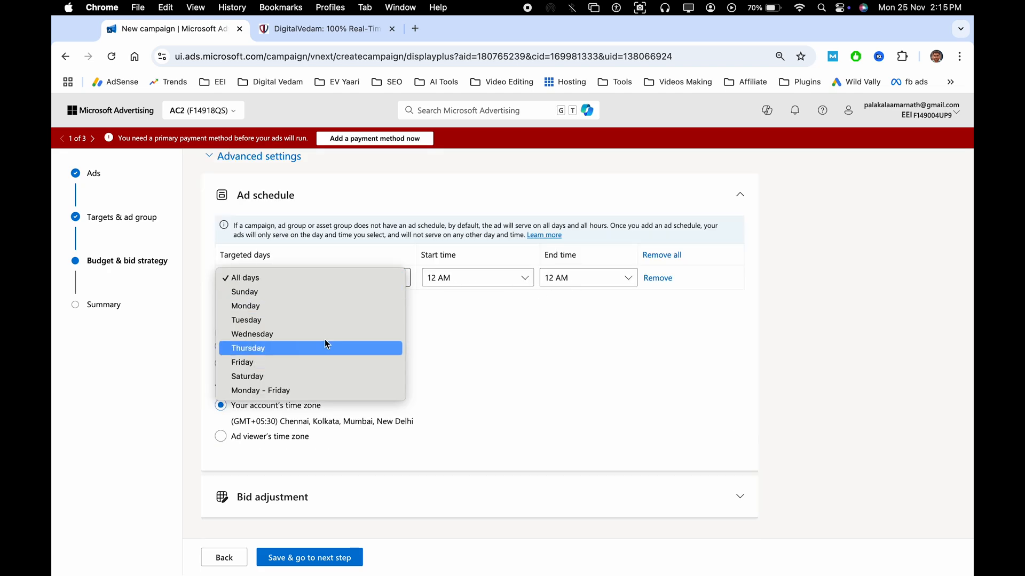
click(517, 350)
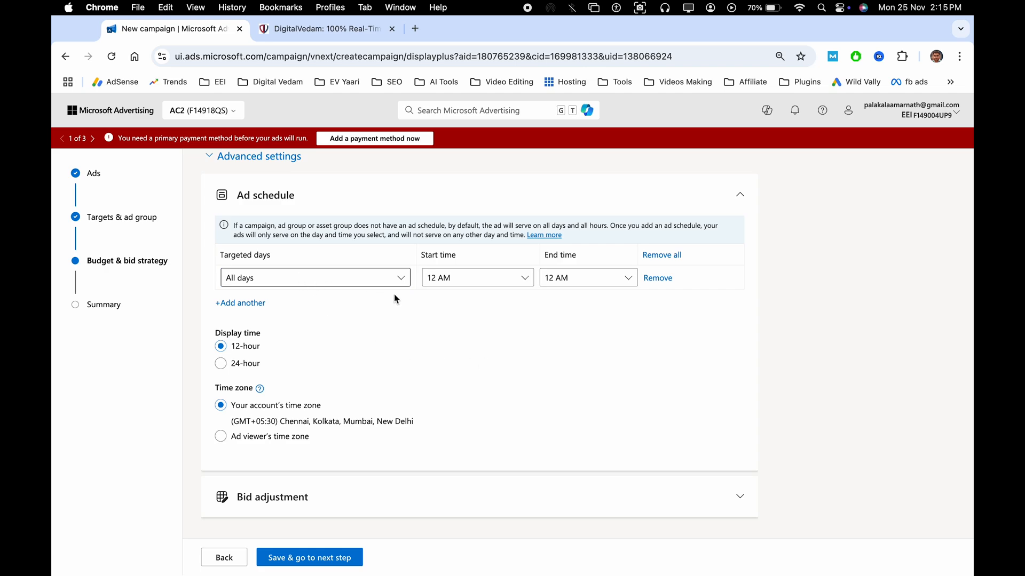
scroll(431, 384, down, 1)
click(386, 492)
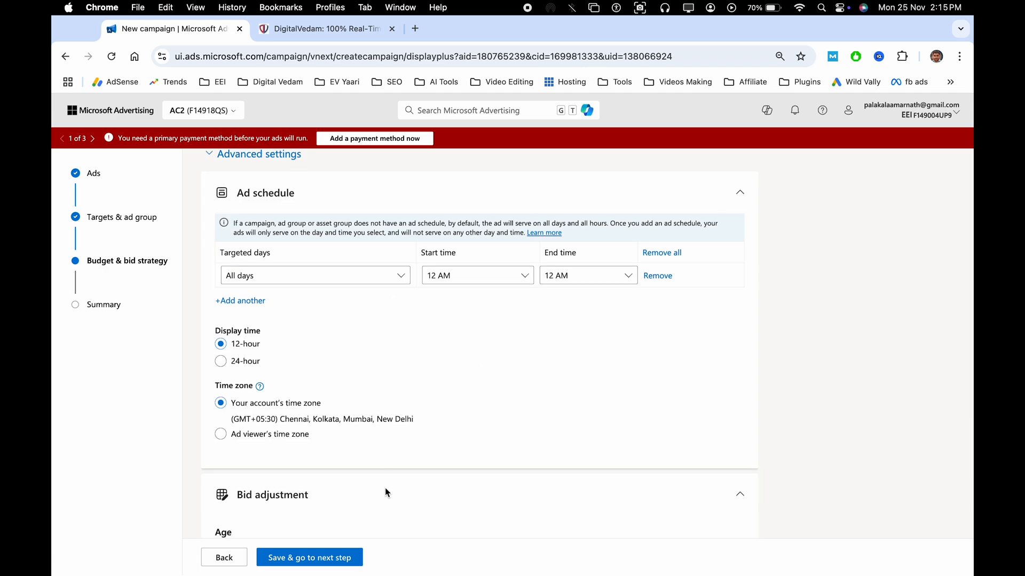
Step: Switch the bid adjustment for the 18-24 age group to Decrease by
scroll(412, 373, down, 10)
scroll(411, 339, up, 3)
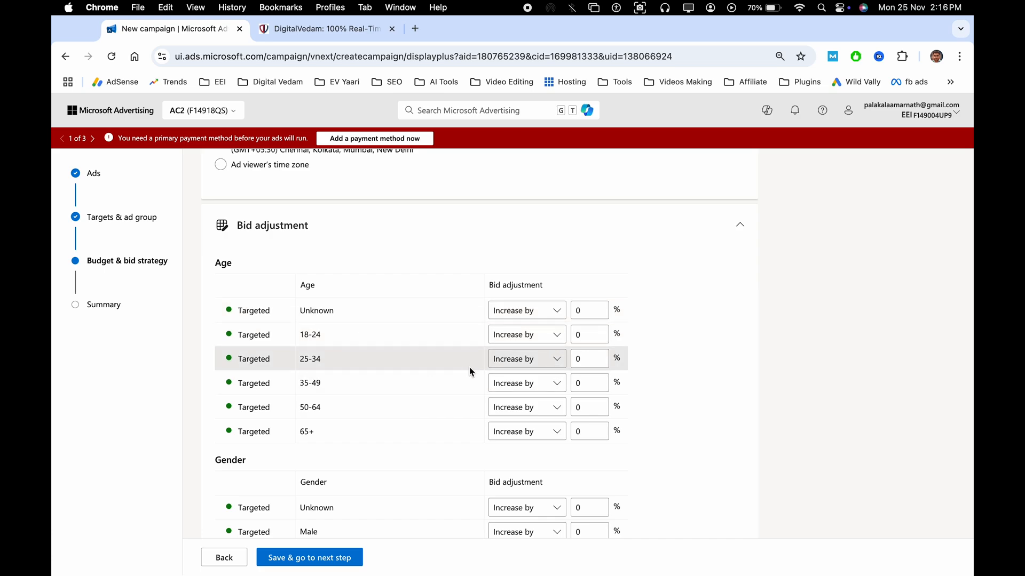
click(529, 335)
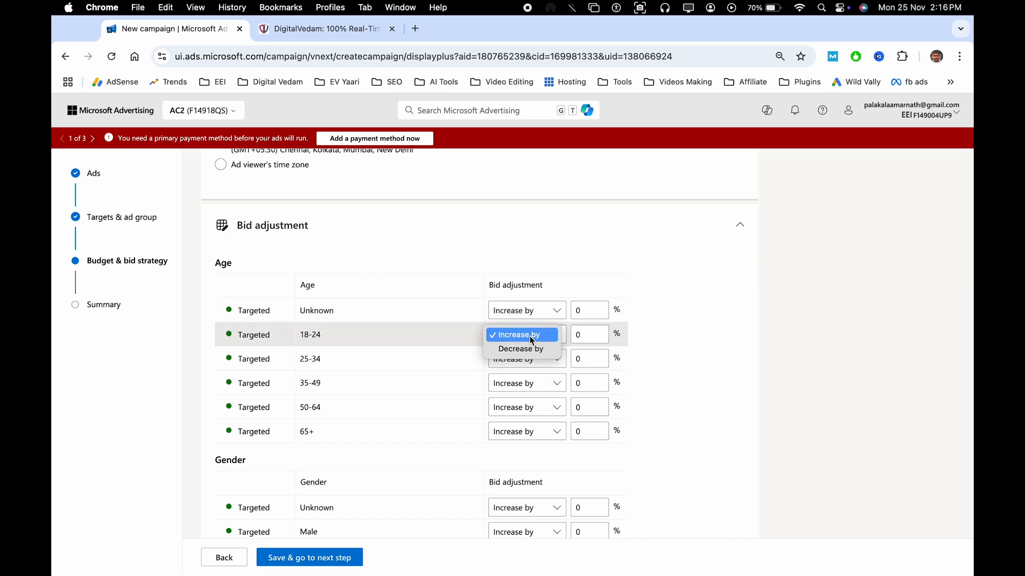
click(534, 353)
double_click(587, 336)
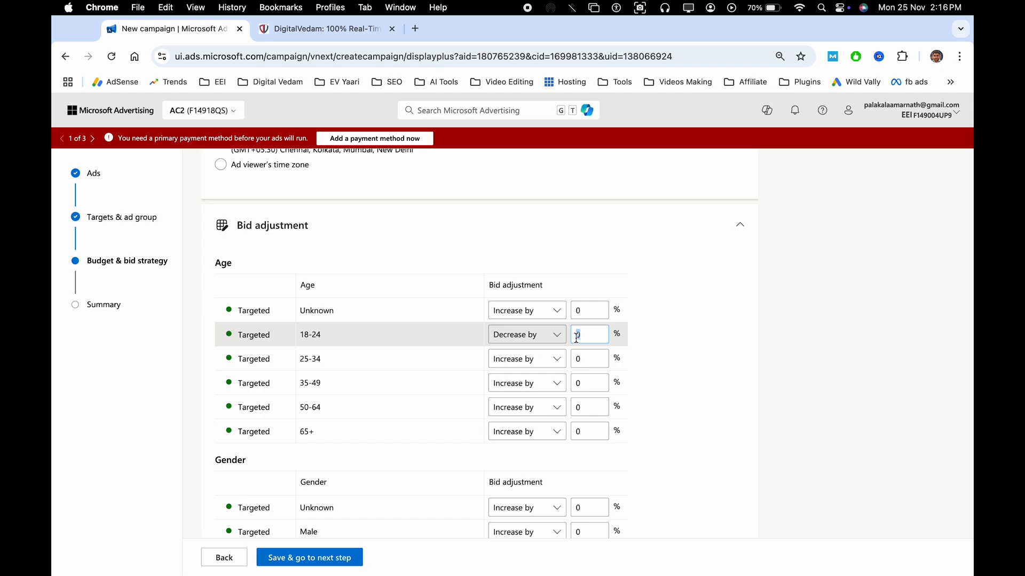
Step: Review the bid adjustment tables for gender, location, company, industry, job function and audience
scroll(587, 338, down, 5)
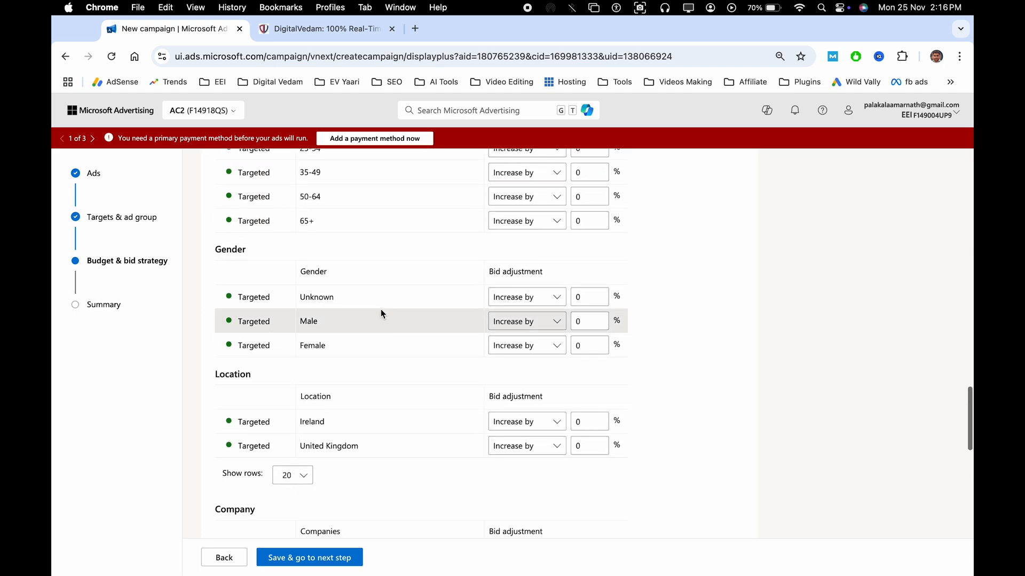
scroll(432, 406, down, 7)
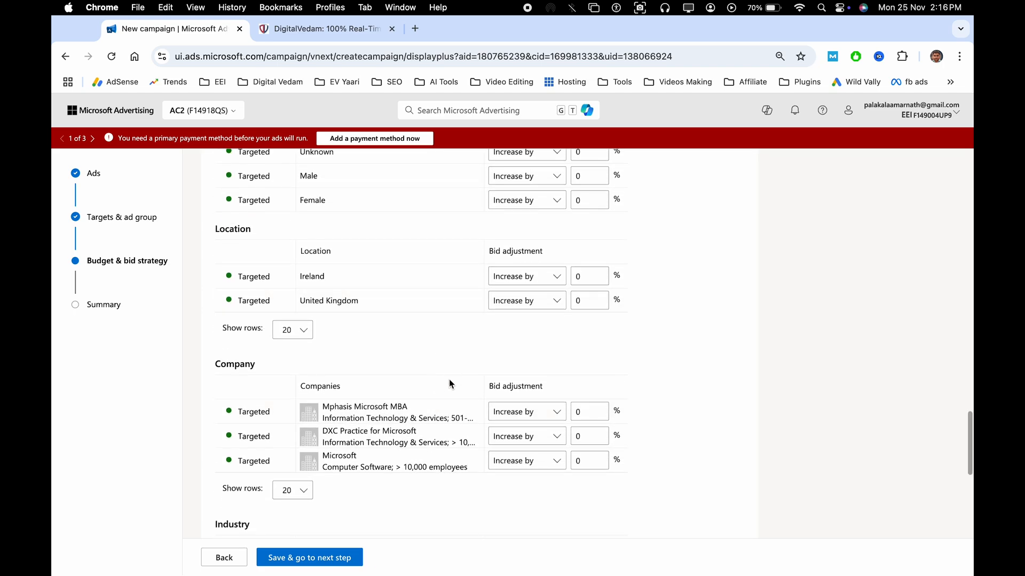
scroll(411, 438, down, 6)
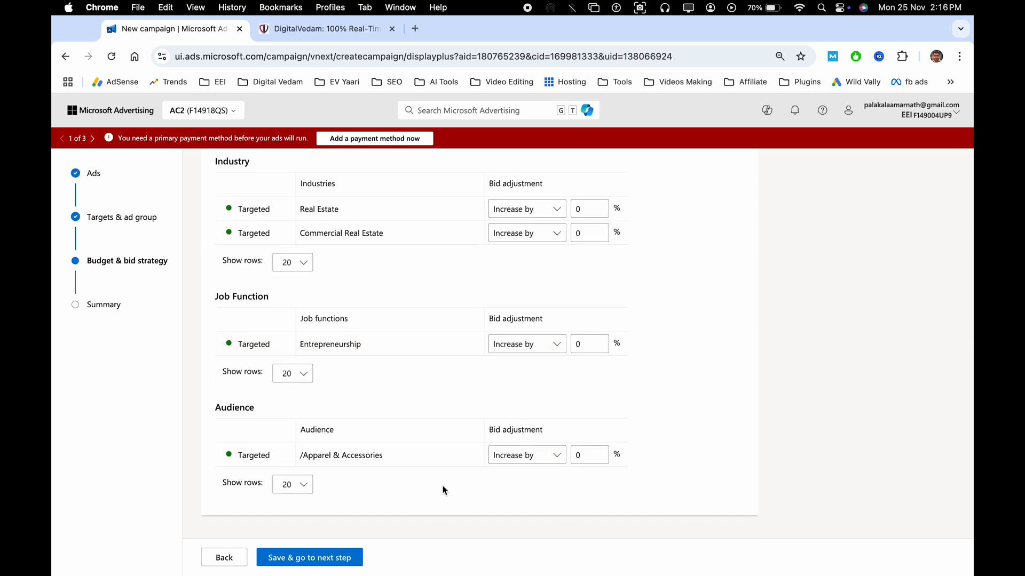
scroll(442, 396, up, 15)
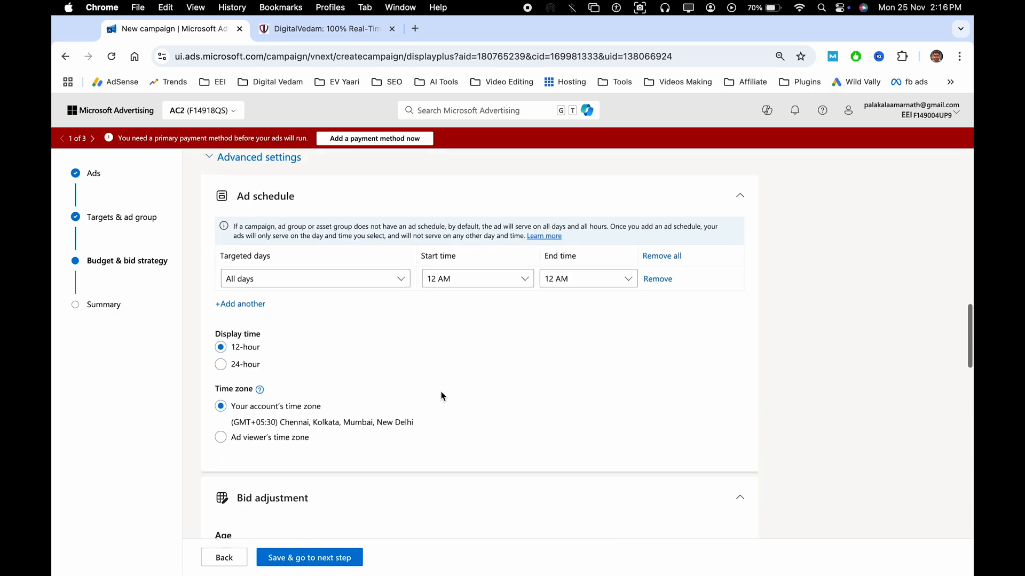
scroll(442, 396, down, 15)
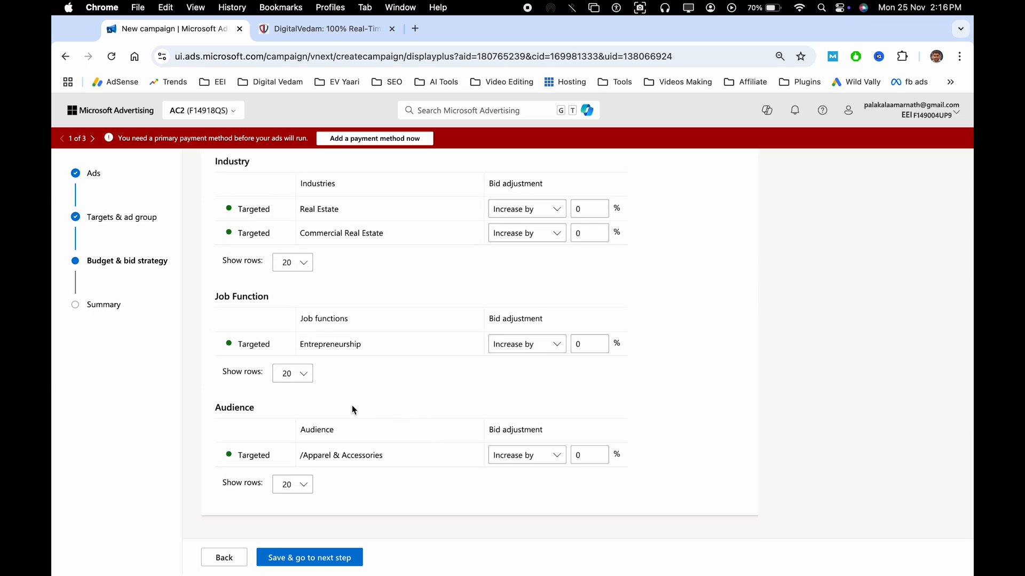
Step: Save the budget and bid strategy, review the campaign summary and finish without going live
click(281, 564)
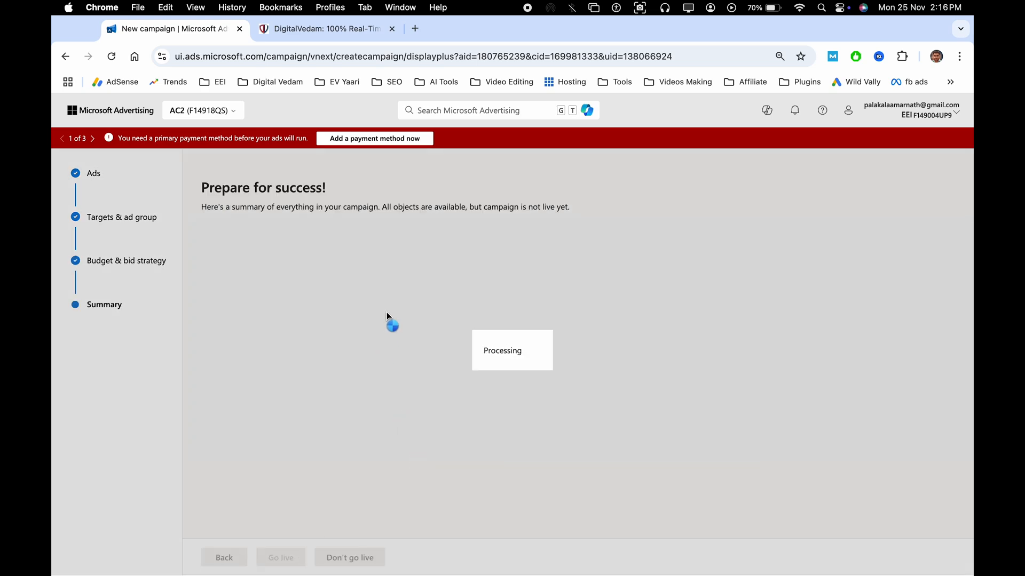
scroll(341, 393, down, 6)
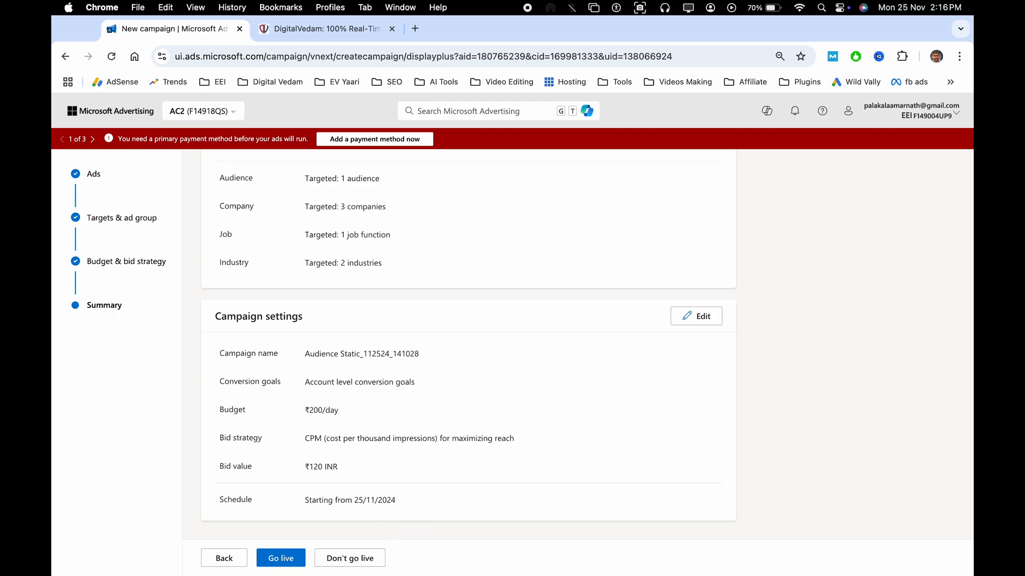
click(361, 560)
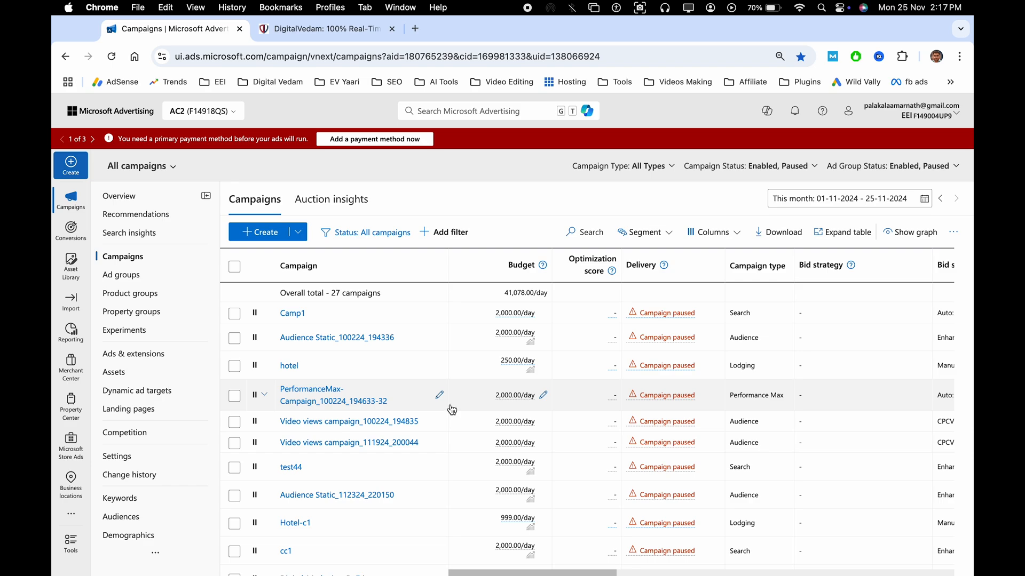
Step: Start a new Audience campaign and choose Display ads as its ad type
click(263, 233)
click(747, 492)
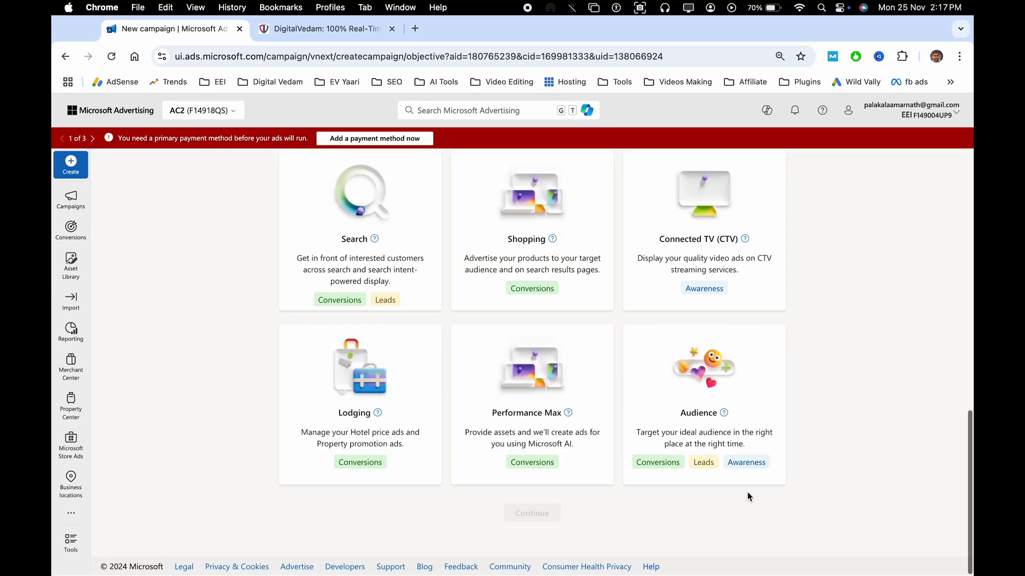
click(755, 389)
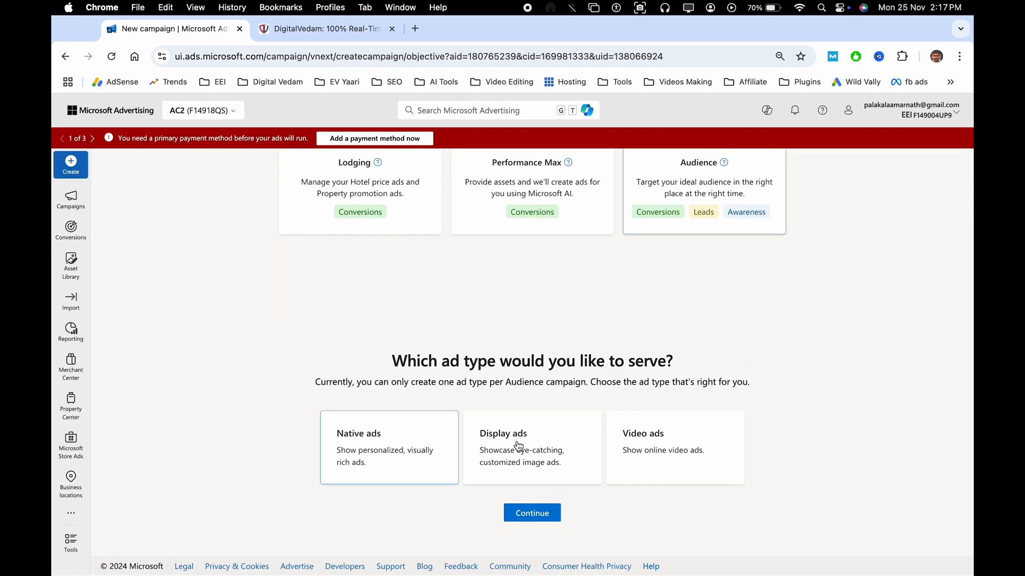
click(566, 460)
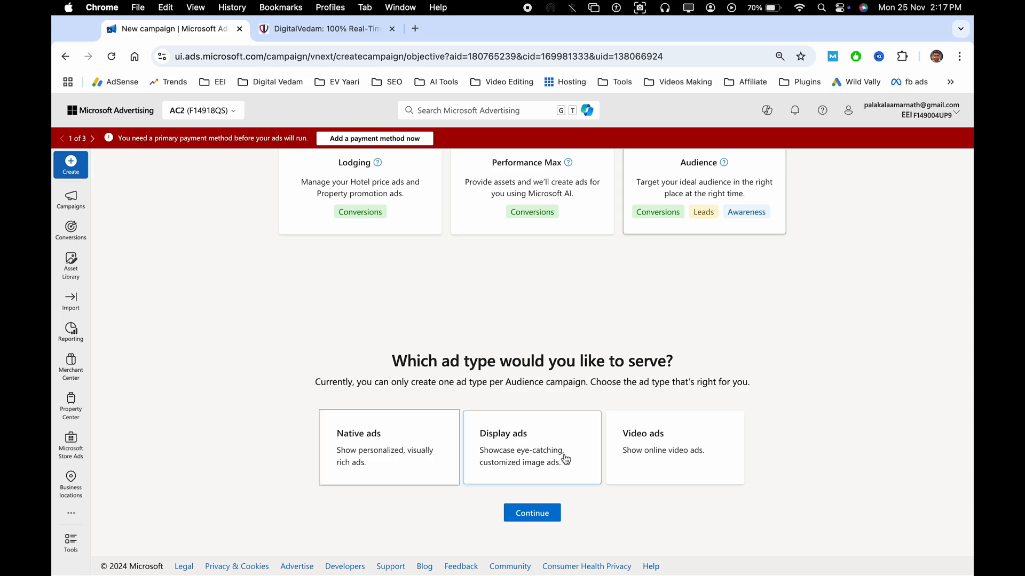
click(518, 515)
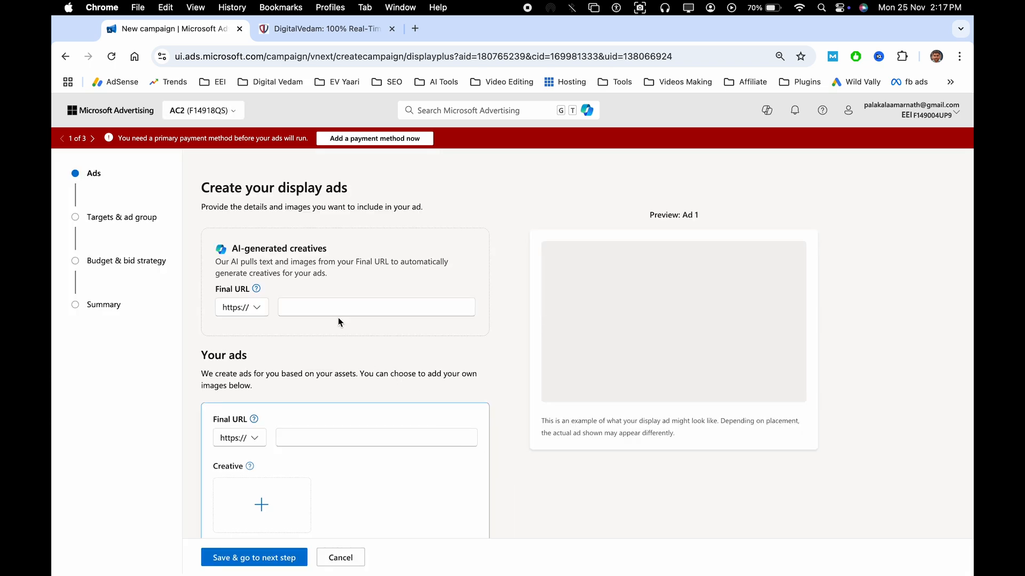
Step: Enter digitalvedam.com/ as the final URL to generate AI creatives for the display ads
click(308, 307)
text(digitalvedam.com/)
click(536, 328)
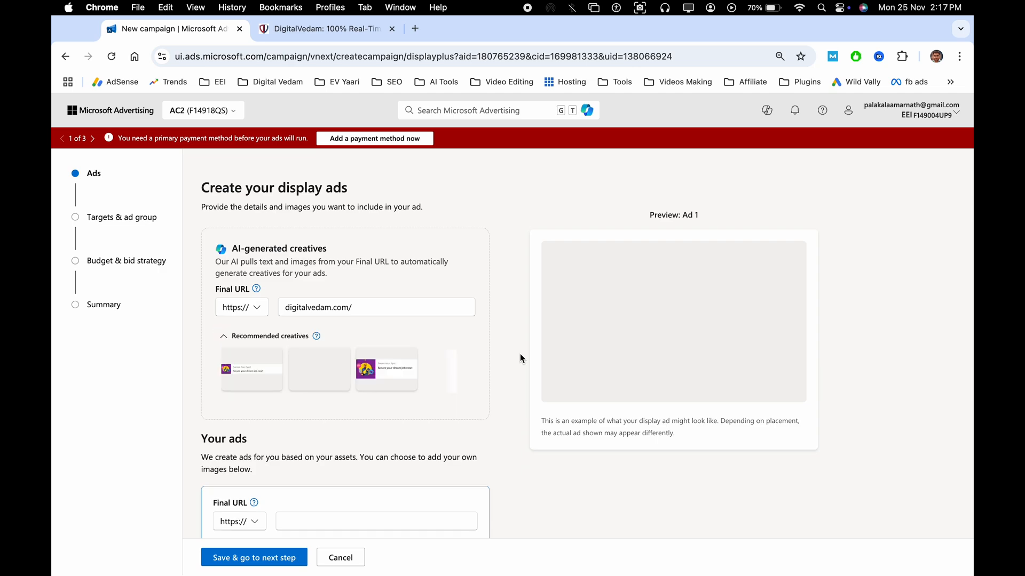
Step: Open the recommended wide skyscraper creative and create ads with the preselected display placements
scroll(520, 353, down, 1)
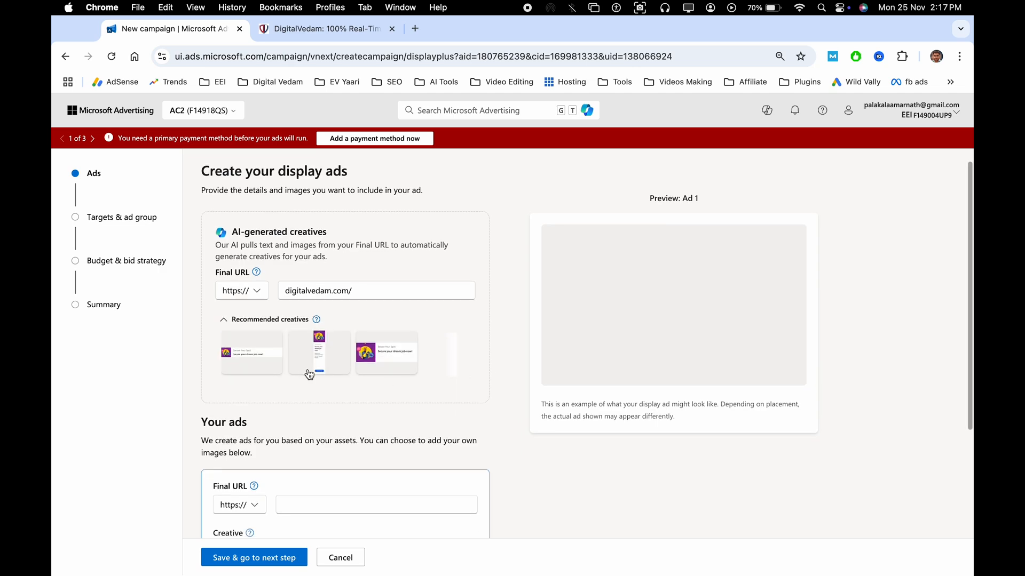
scroll(337, 380, down, 2)
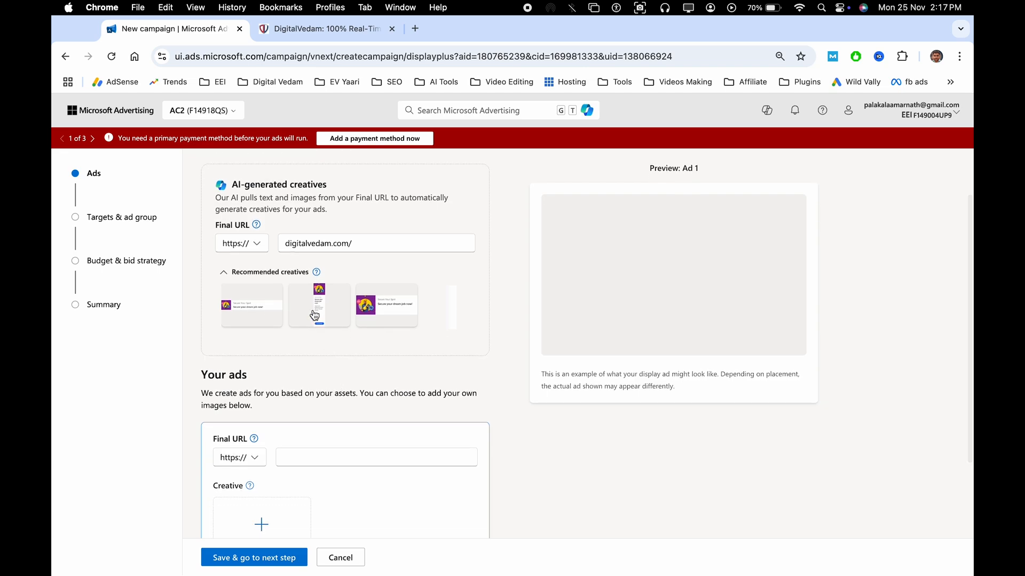
click(316, 319)
scroll(482, 386, down, 5)
scroll(481, 386, down, 5)
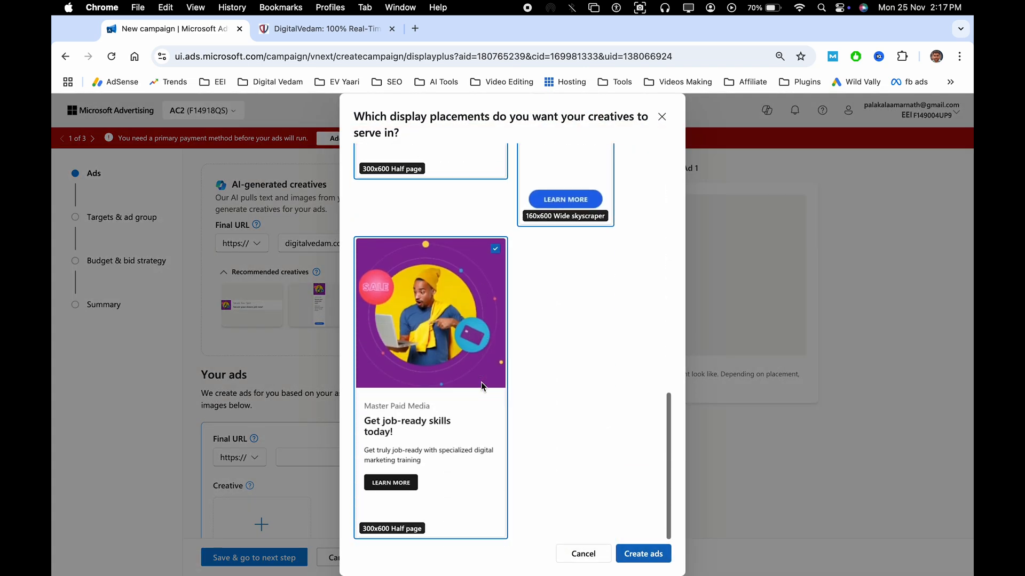
click(645, 552)
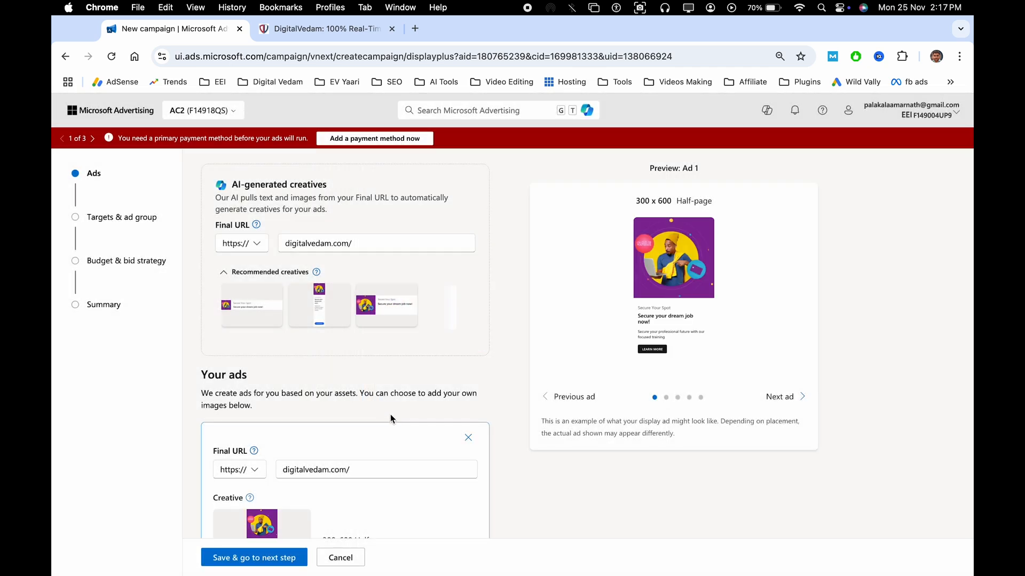
Step: Preview the created display ads one after another and save them to continue to the targeting settings
click(782, 398)
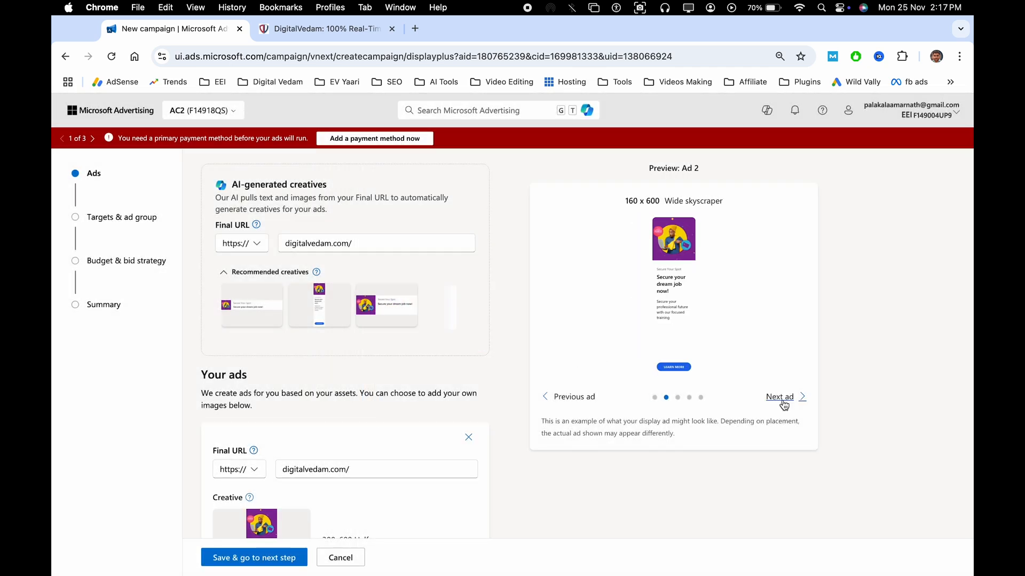
click(783, 399)
double_click(784, 400)
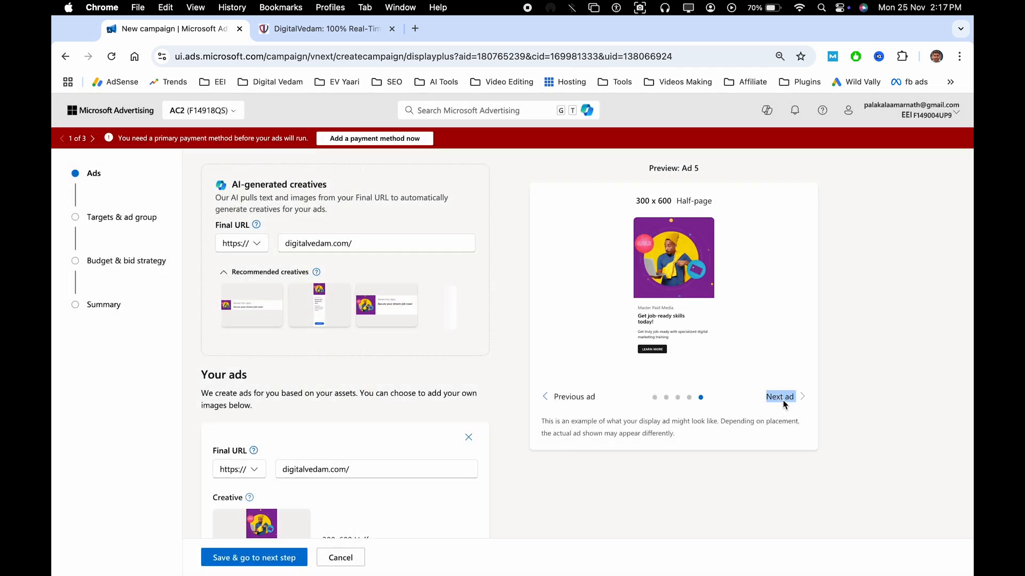
scroll(428, 385, down, 10)
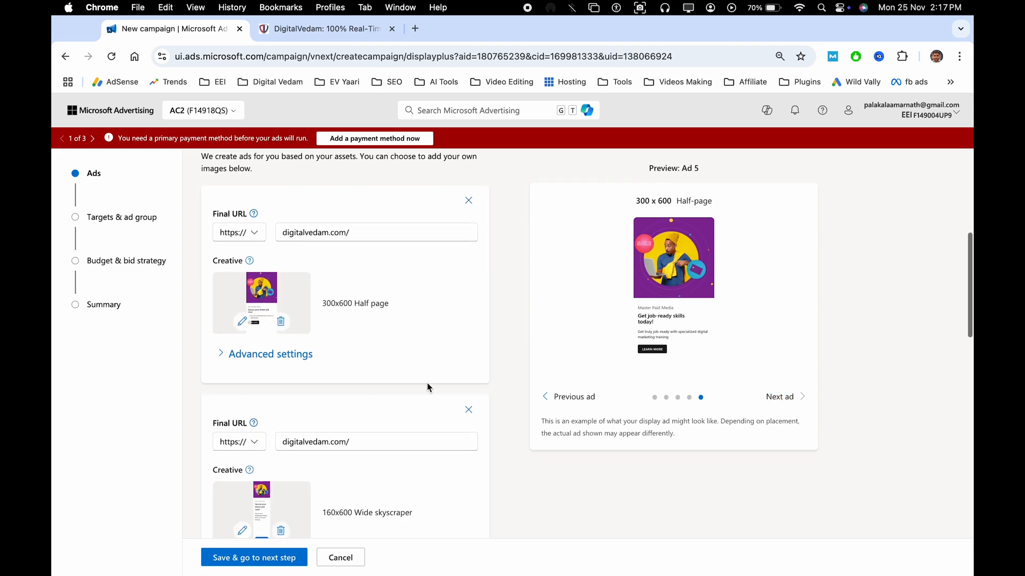
click(246, 559)
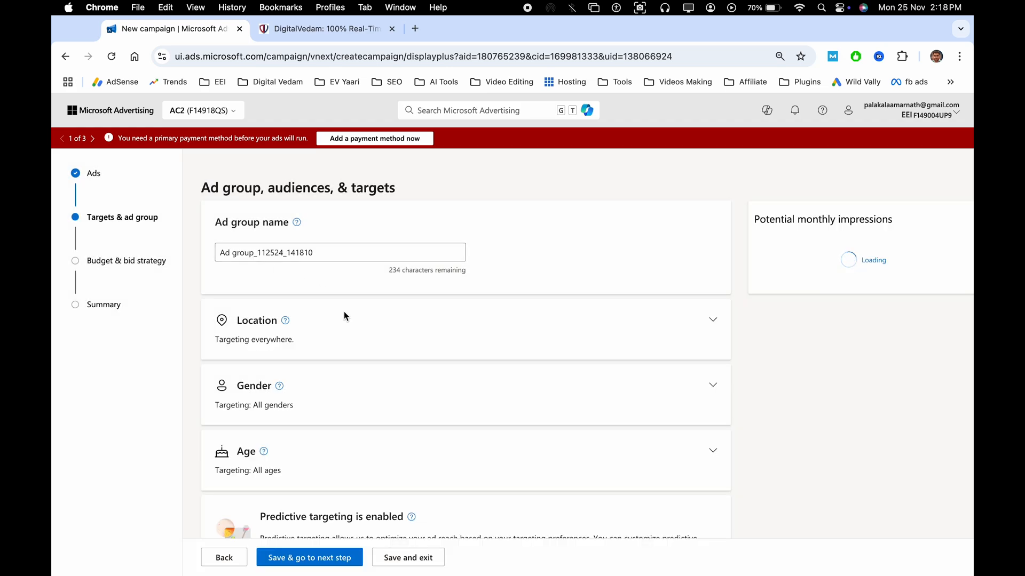
Step: Expand the location, gender and age targeting sections to review their options
click(373, 332)
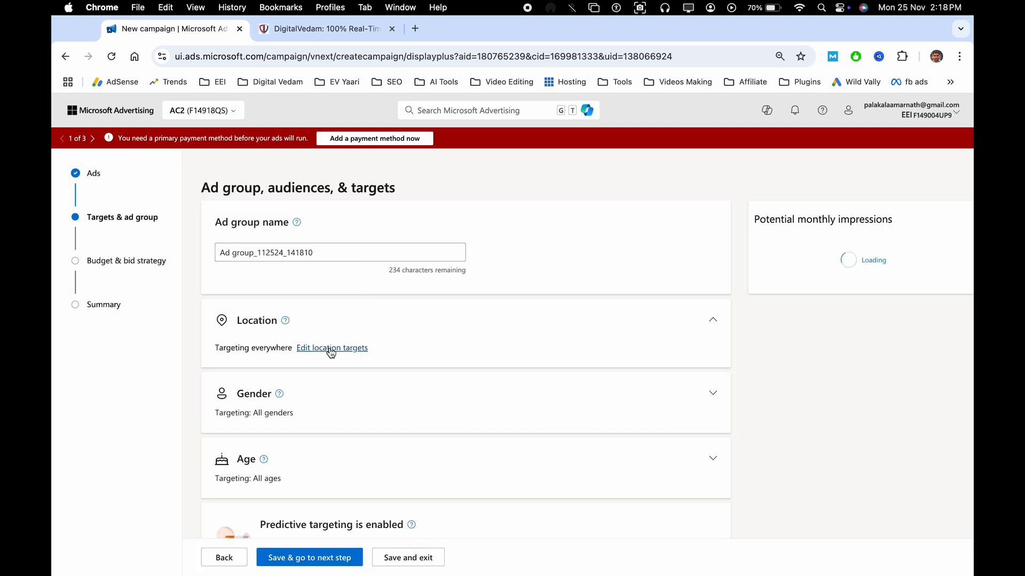
scroll(472, 357, down, 3)
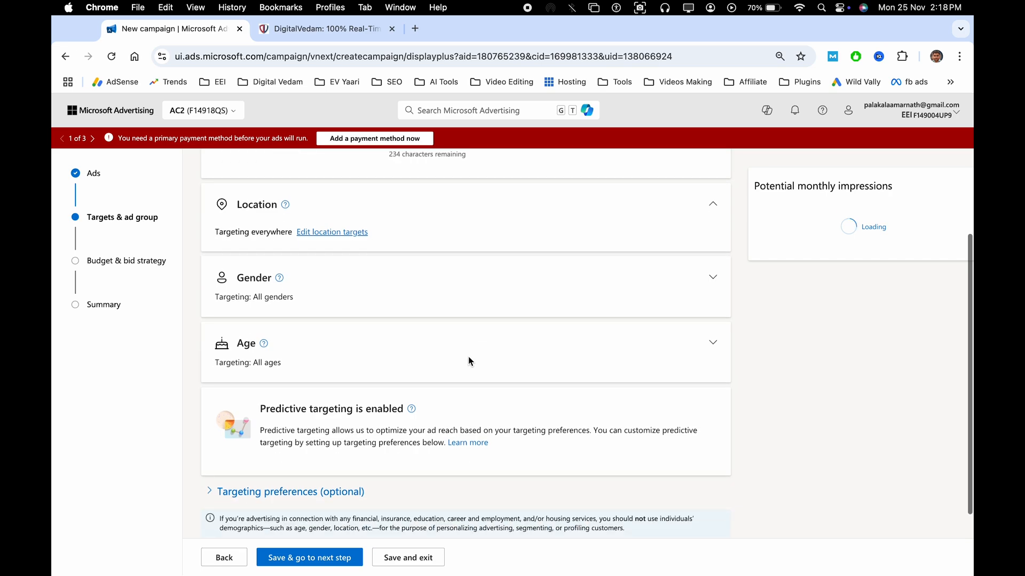
click(382, 295)
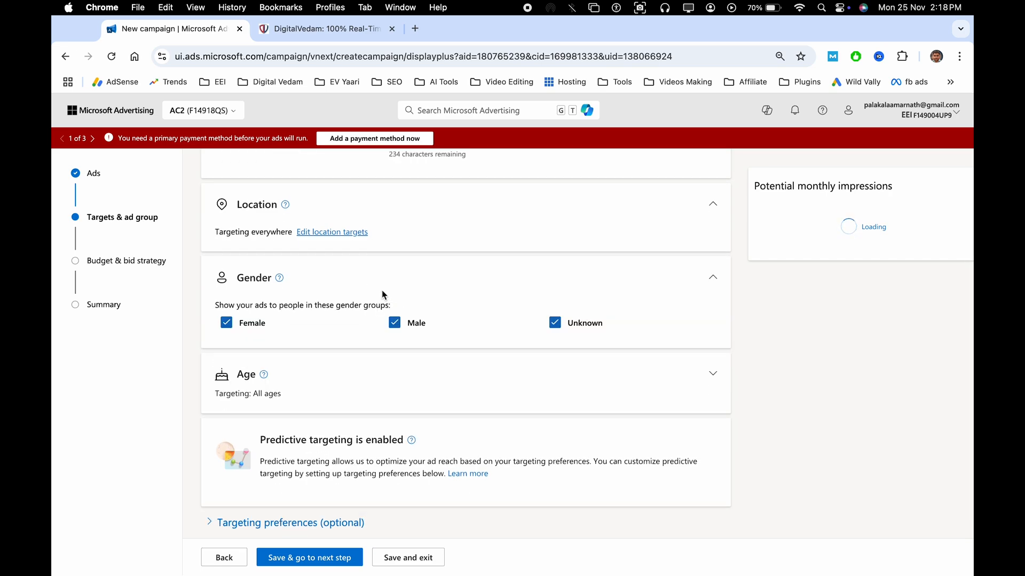
click(351, 400)
scroll(357, 432, down, 2)
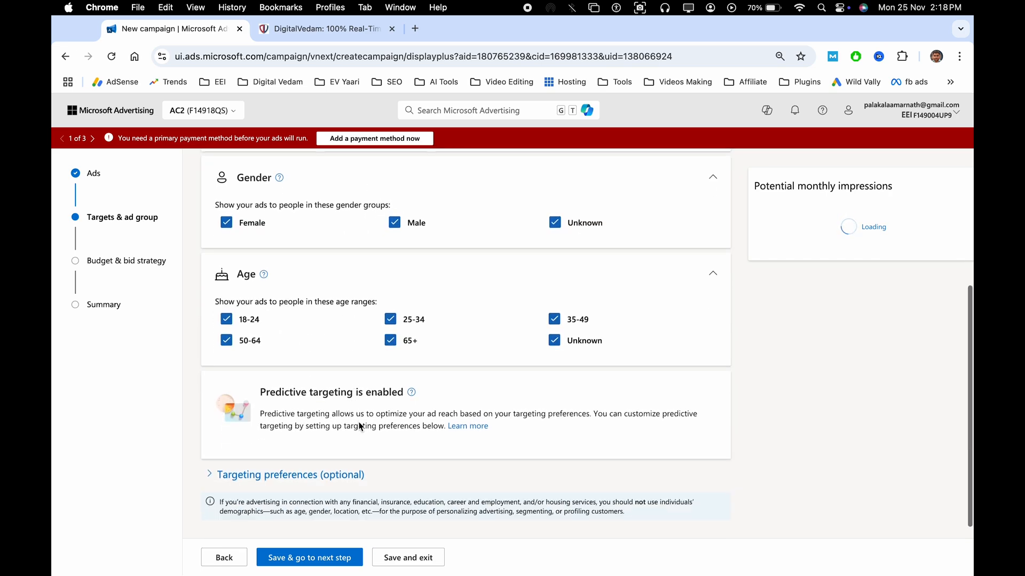
Step: Expand the optional targeting preferences and add the in-market audience Autos & Vehicles to the ad group
click(302, 475)
scroll(392, 447, down, 5)
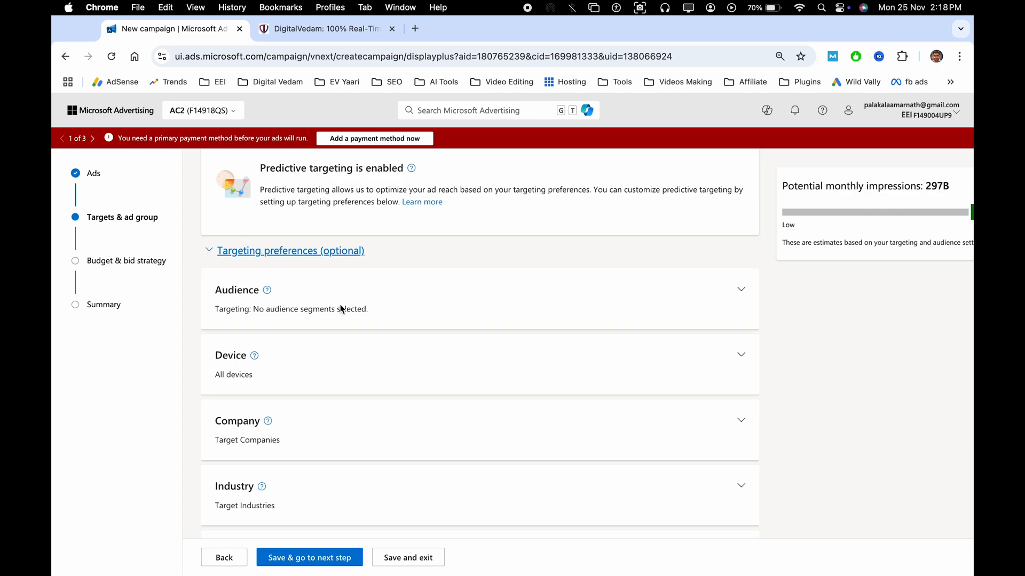
click(403, 292)
click(291, 324)
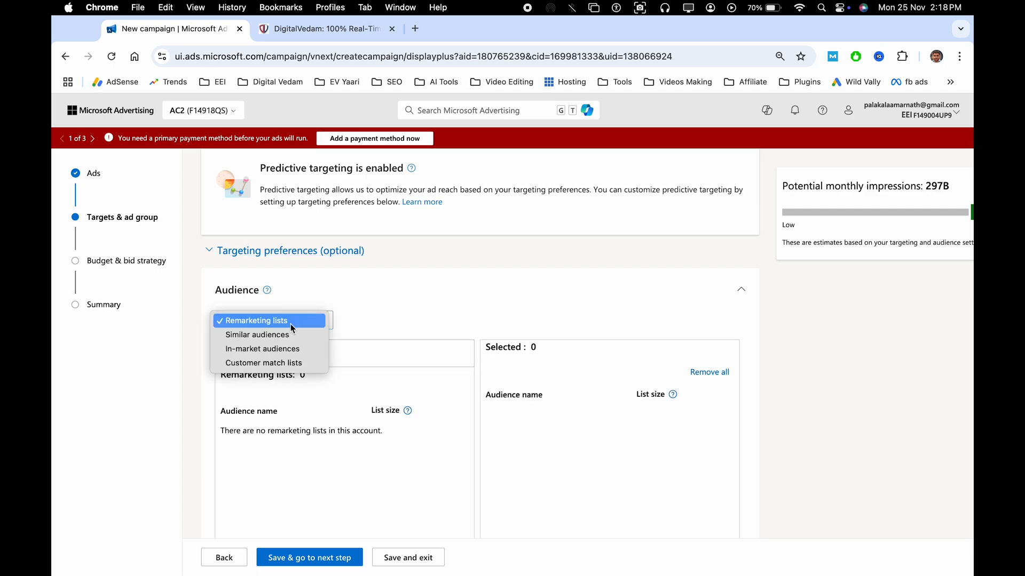
click(299, 349)
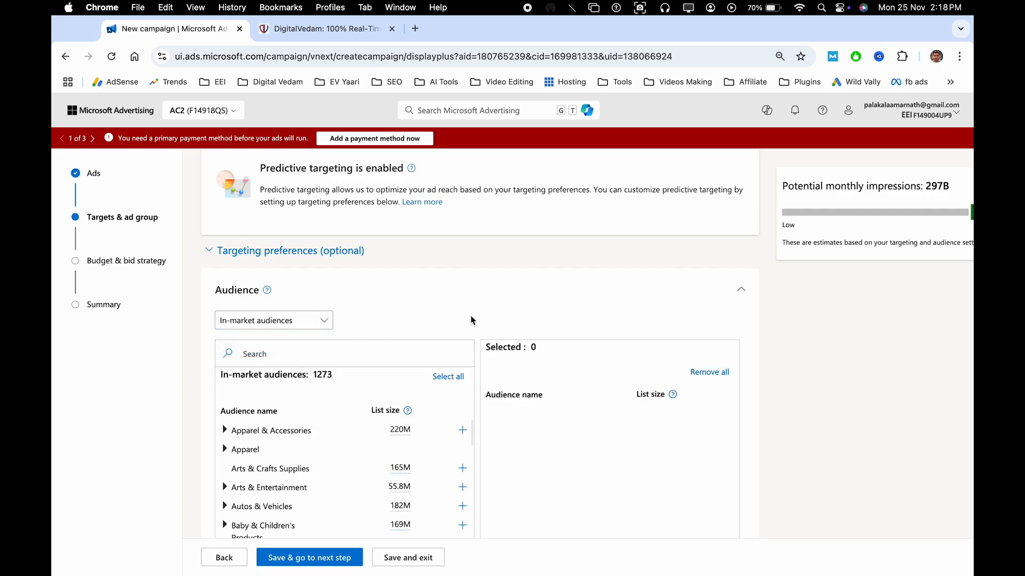
scroll(470, 320, down, 4)
click(462, 347)
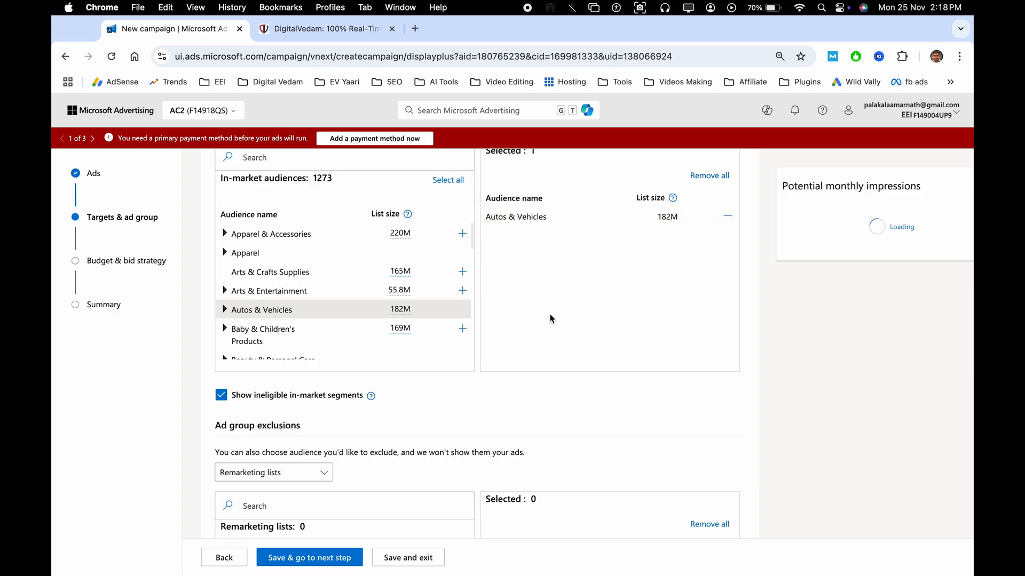
Step: Switch the audience list shown under ad group exclusions to similar audiences
scroll(552, 318, down, 4)
click(286, 289)
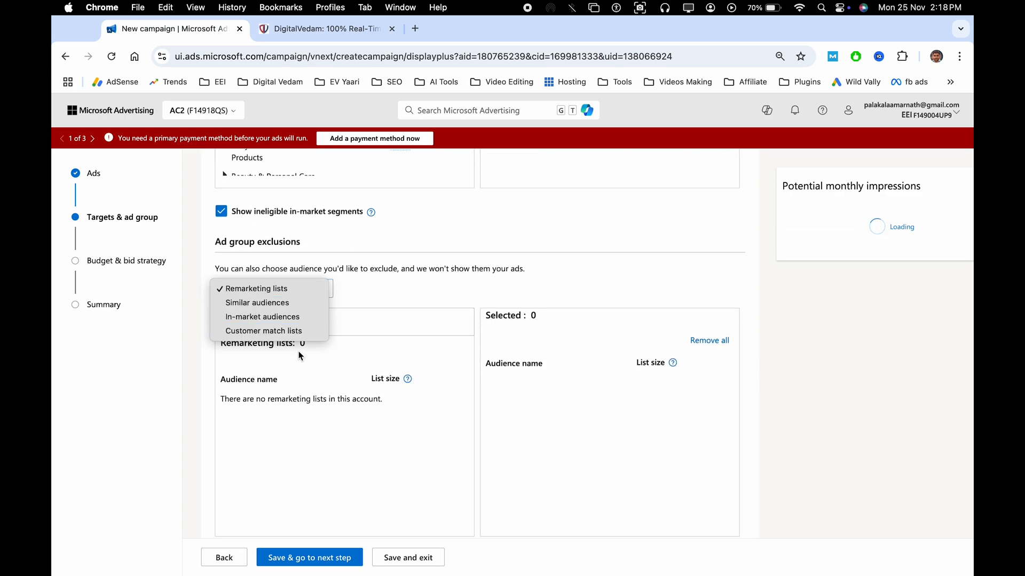
click(250, 304)
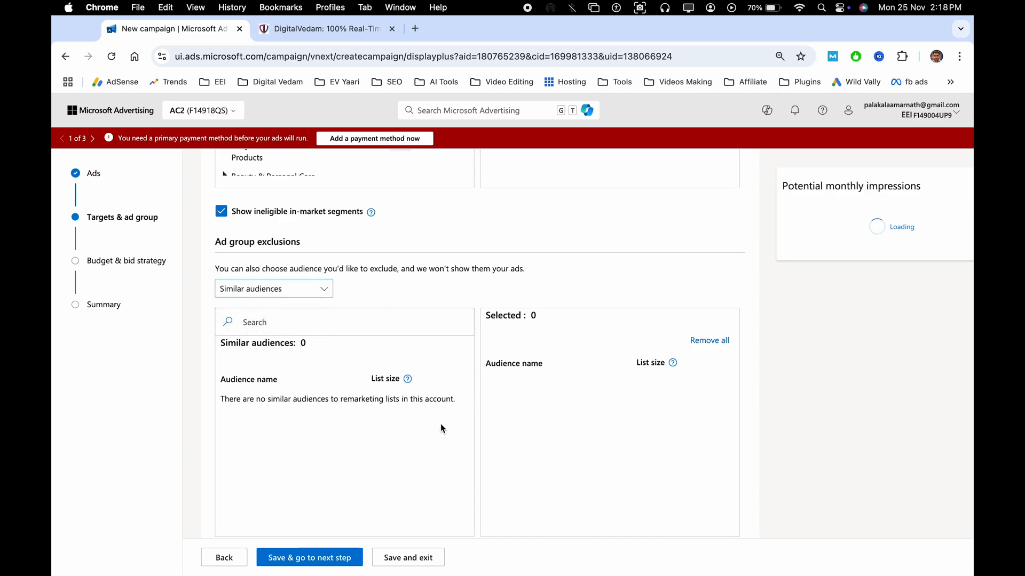
Step: Expand the device, industry, job function and ad schedule sections to review them, and save the targeting settings
scroll(438, 422, down, 5)
click(359, 322)
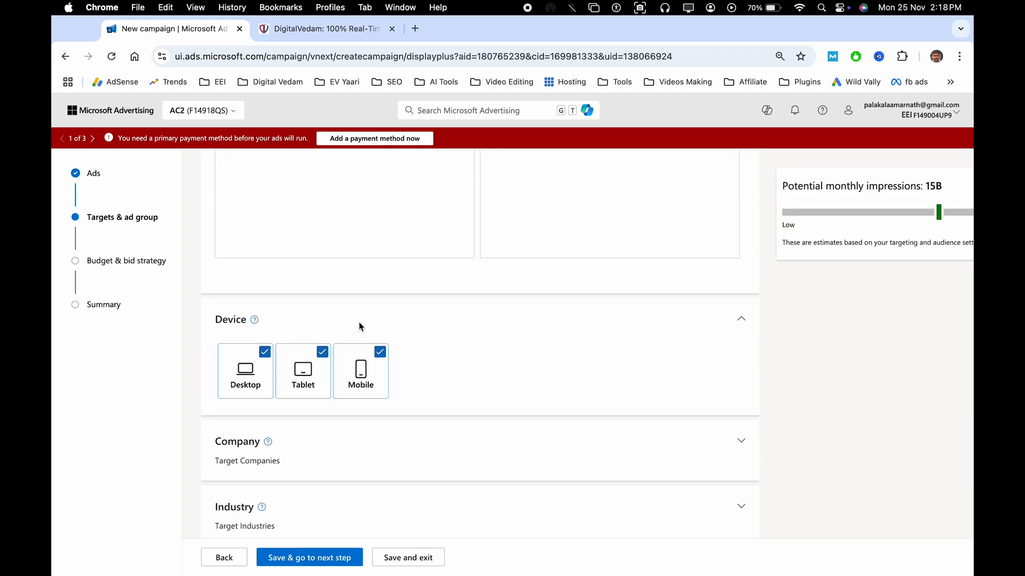
scroll(359, 322, down, 3)
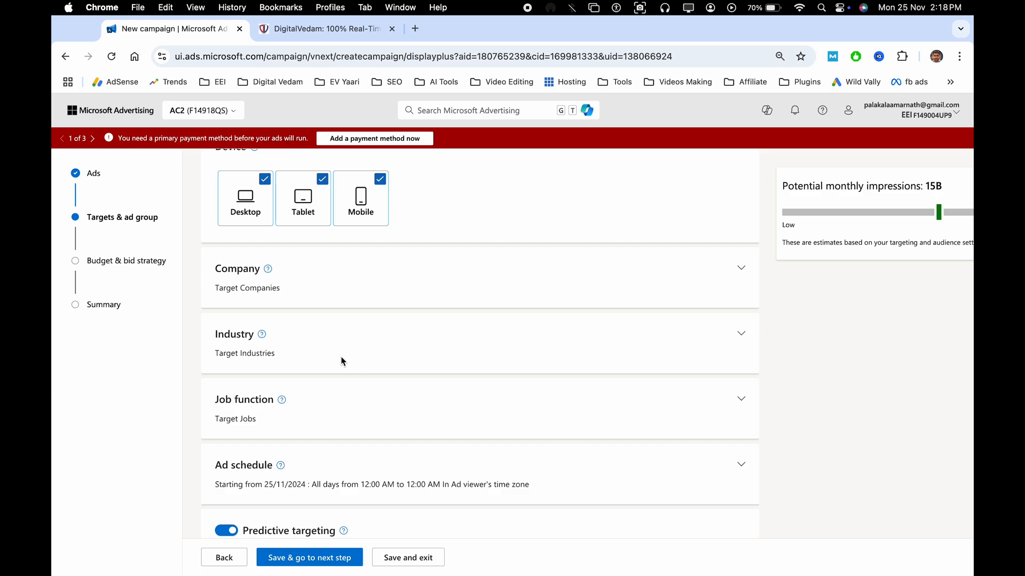
click(328, 356)
scroll(341, 363, down, 5)
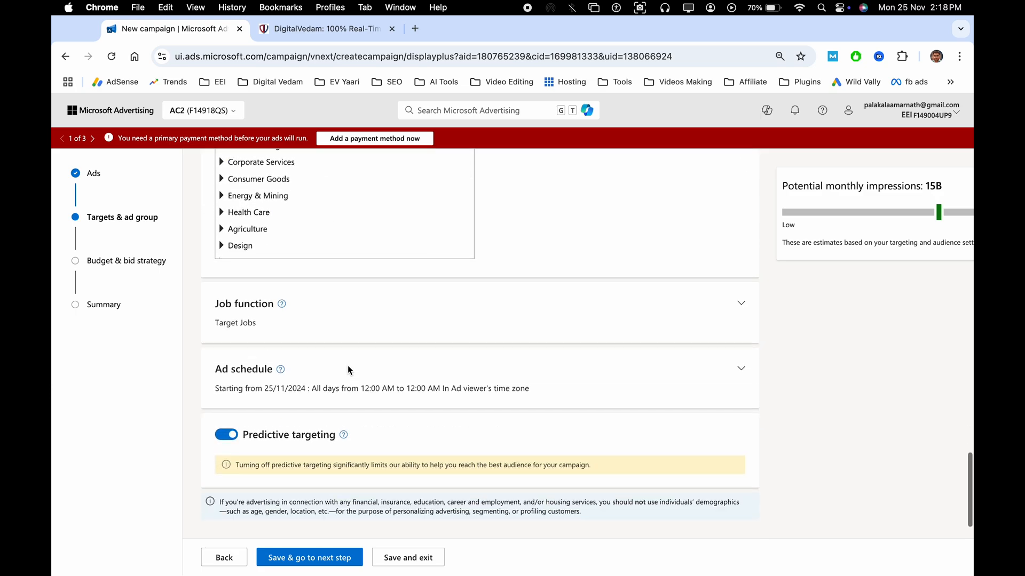
click(356, 328)
scroll(357, 339, down, 3)
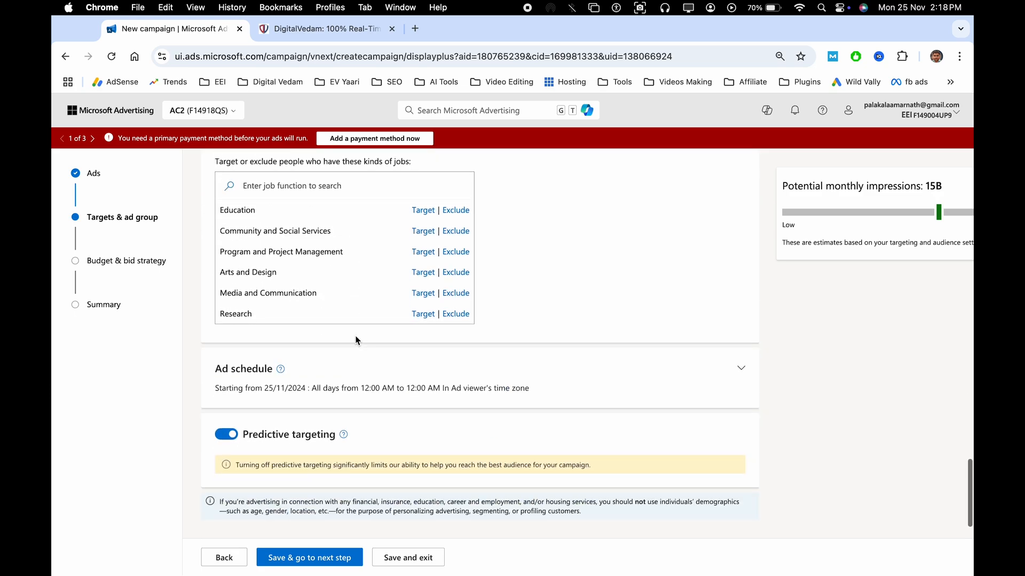
click(367, 384)
scroll(366, 383, down, 3)
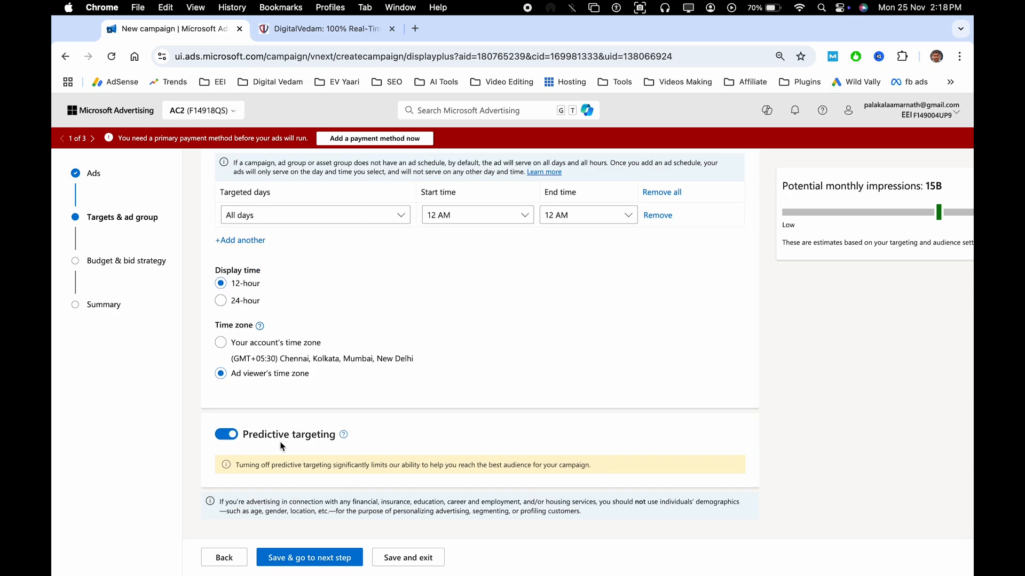
click(299, 559)
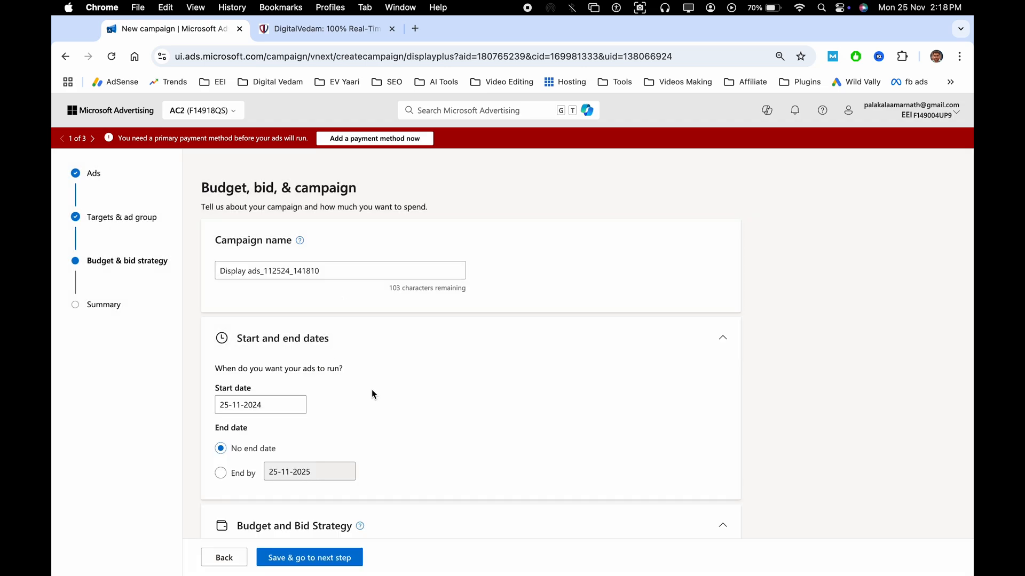
Step: Accept the preset budget and bid settings for the display campaign and finish it without going live
scroll(373, 394, down, 5)
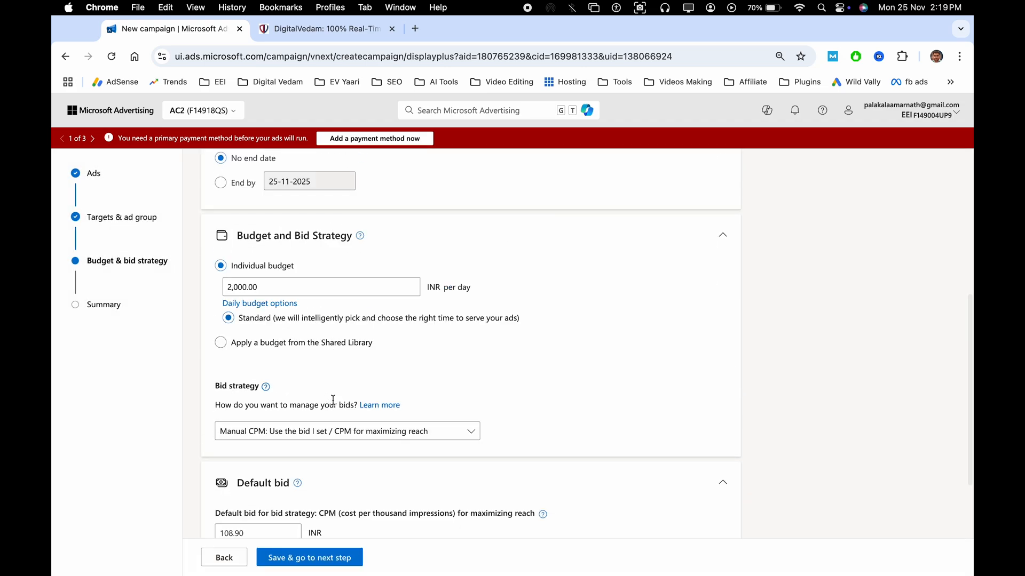
scroll(319, 378, down, 2)
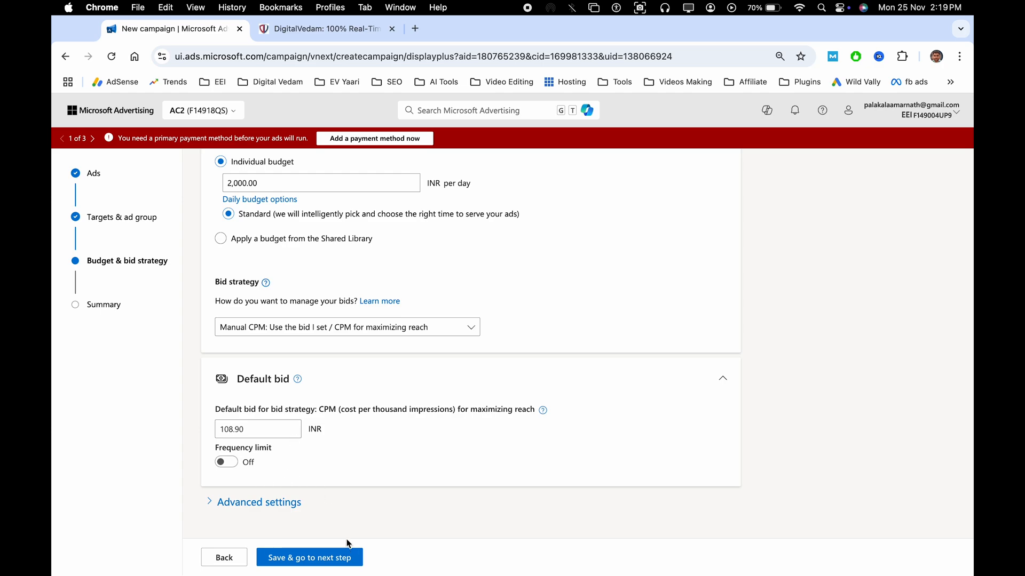
click(315, 560)
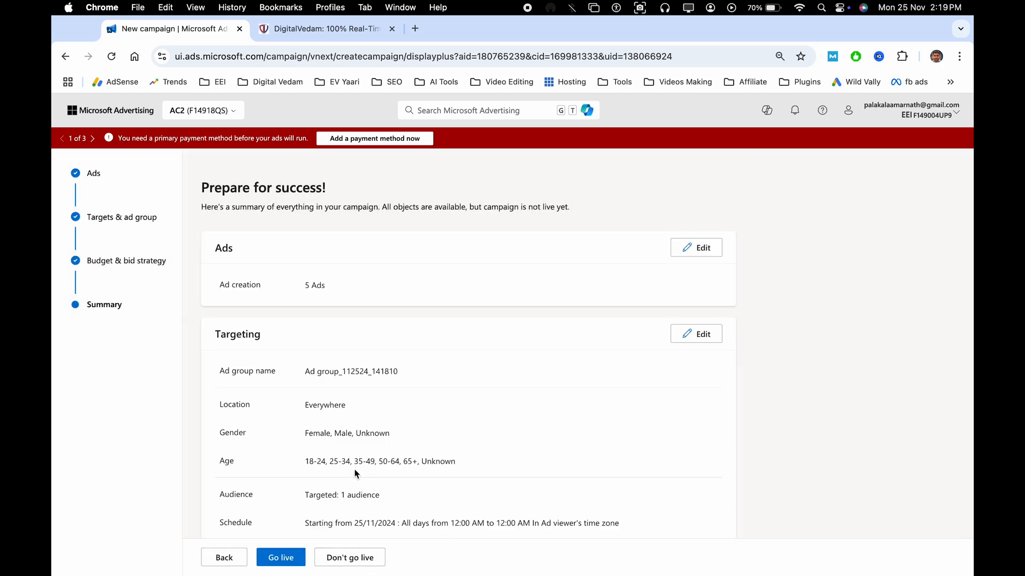
scroll(354, 471, down, 5)
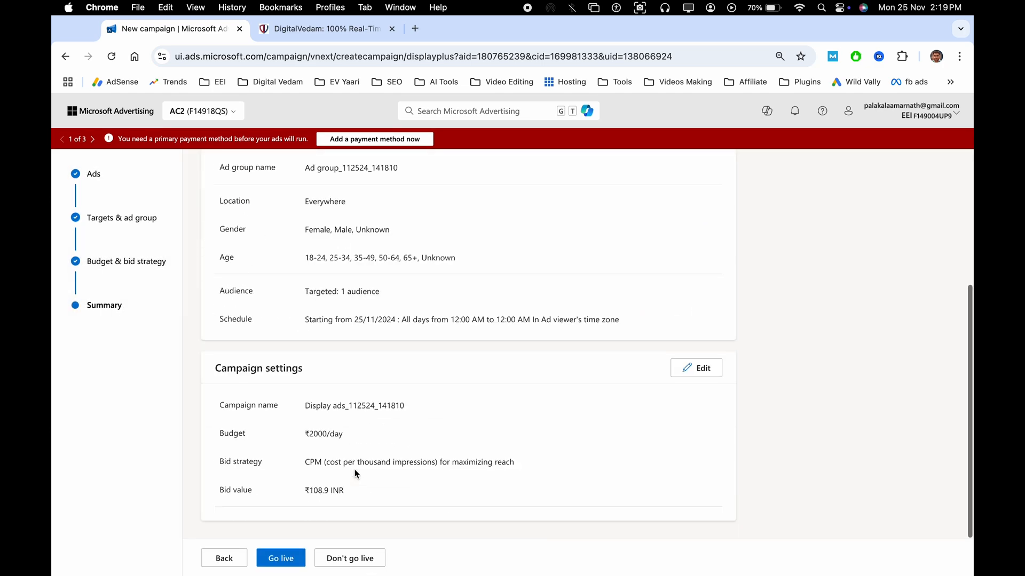
click(348, 560)
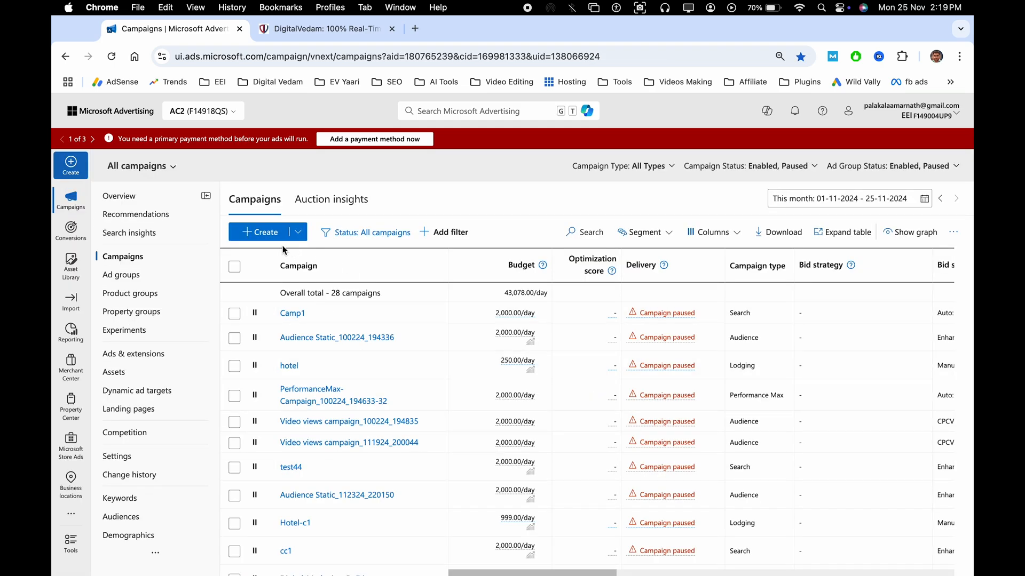
Step: Start a new campaign without a goal, using the Audience campaign type with Video ads
click(256, 235)
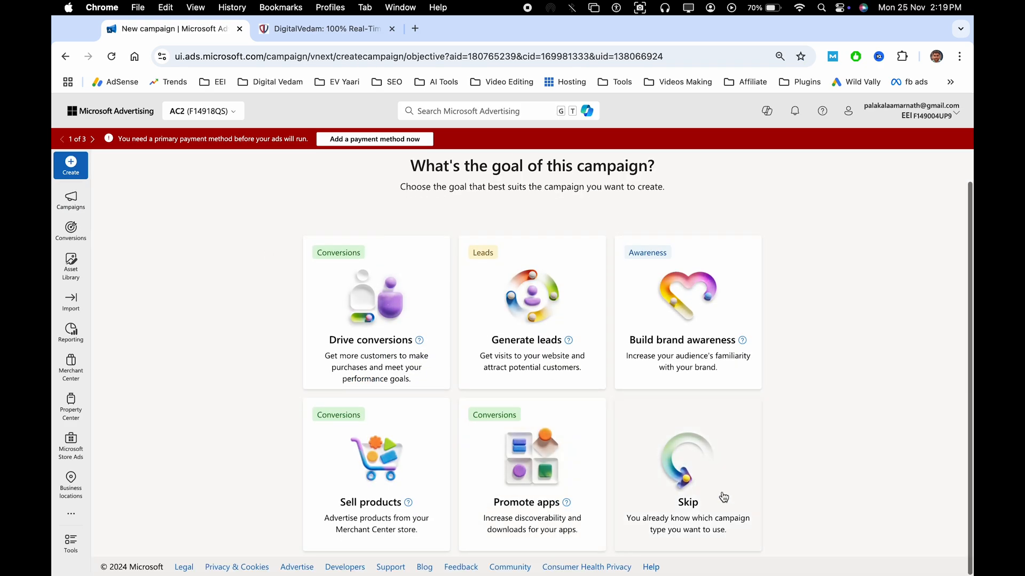
click(720, 494)
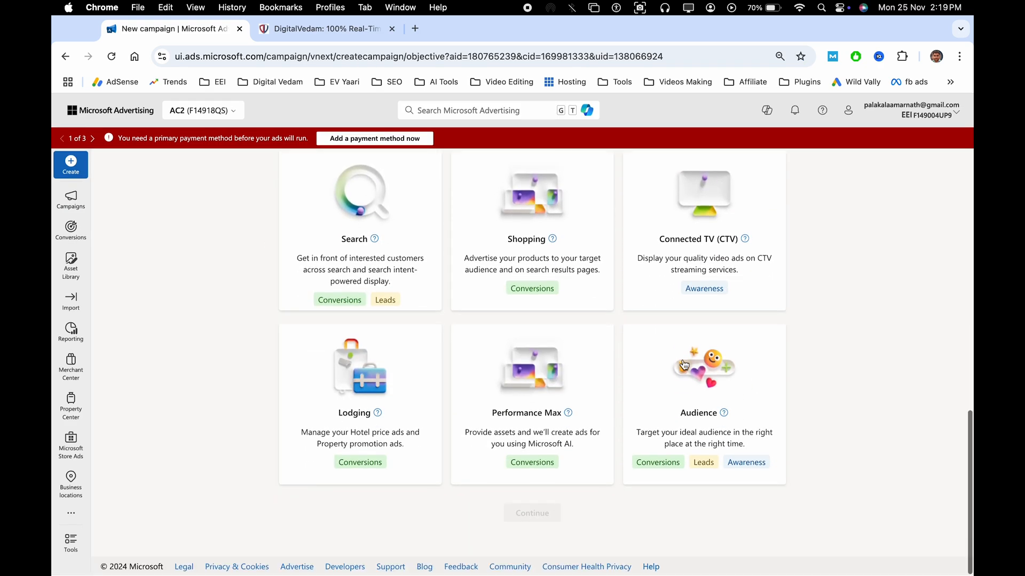
click(684, 363)
click(670, 438)
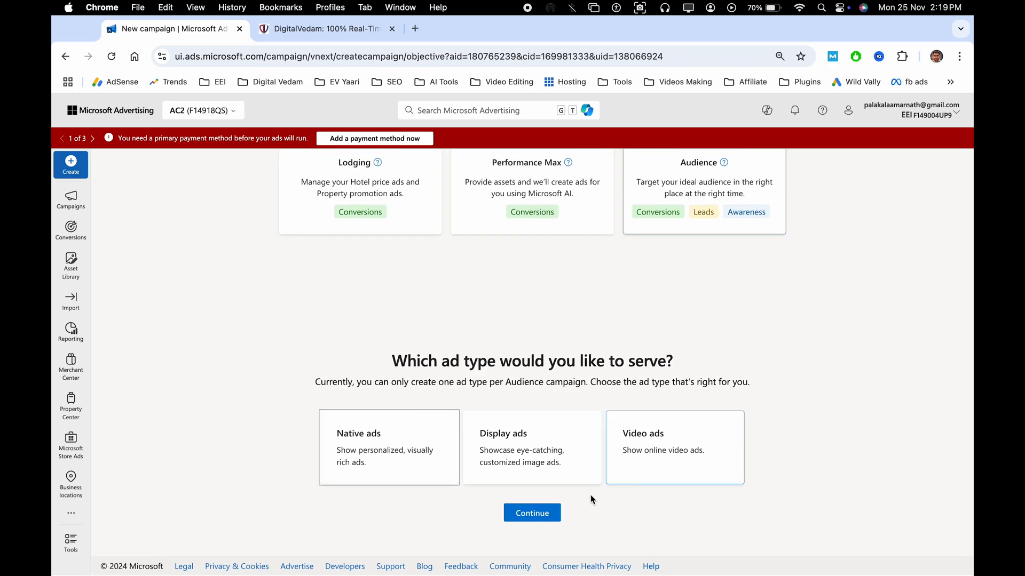
click(528, 516)
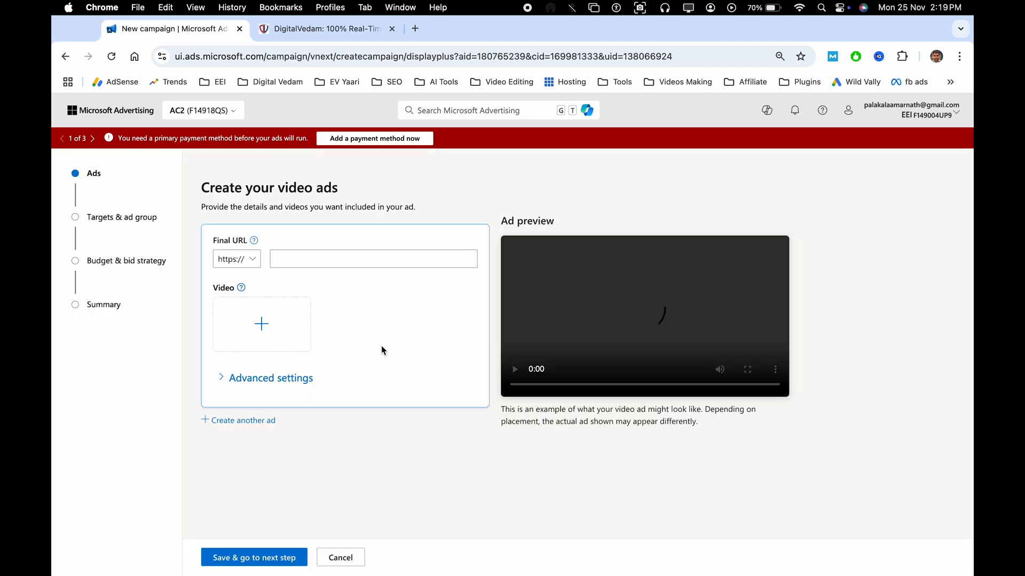
Step: Set the video ad's final URL to digitalvedam.com/
click(316, 257)
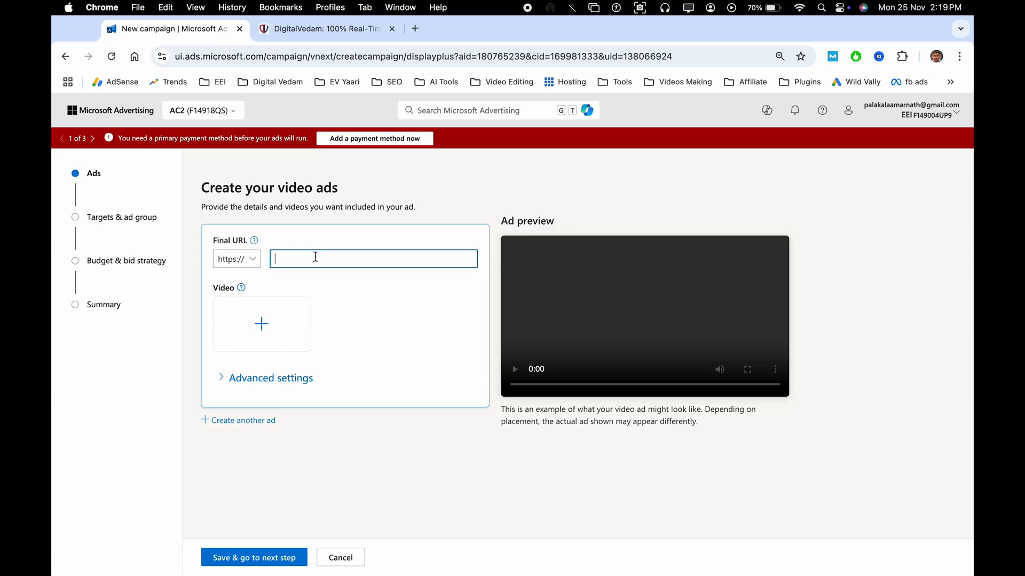
text(digitalvedam.com/)
click(486, 221)
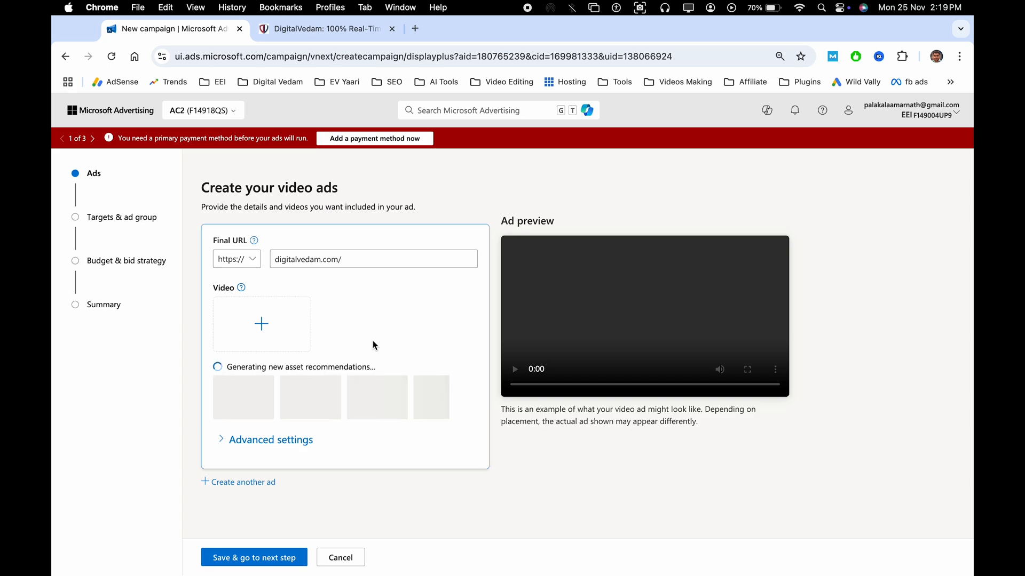
click(267, 331)
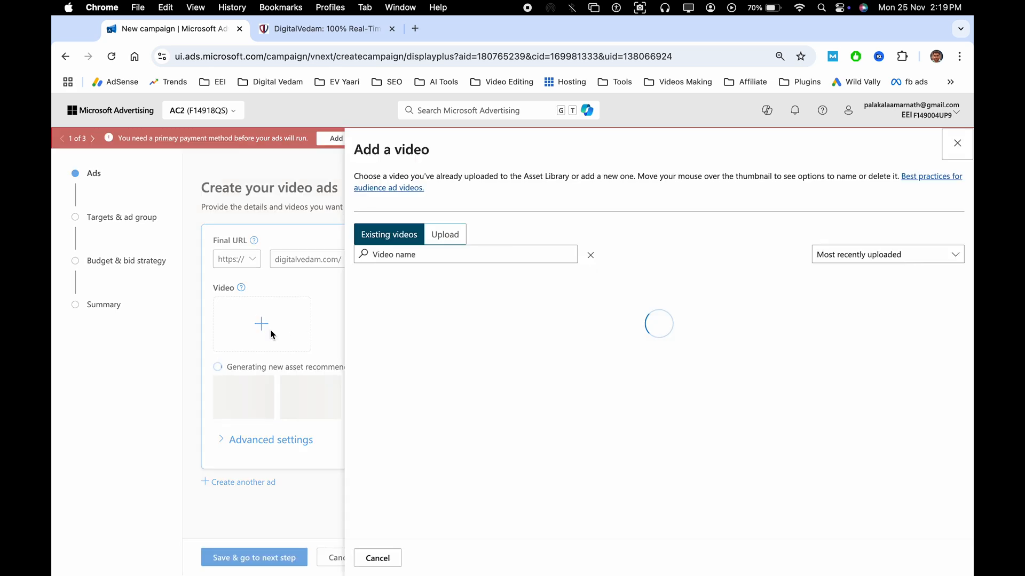
click(445, 237)
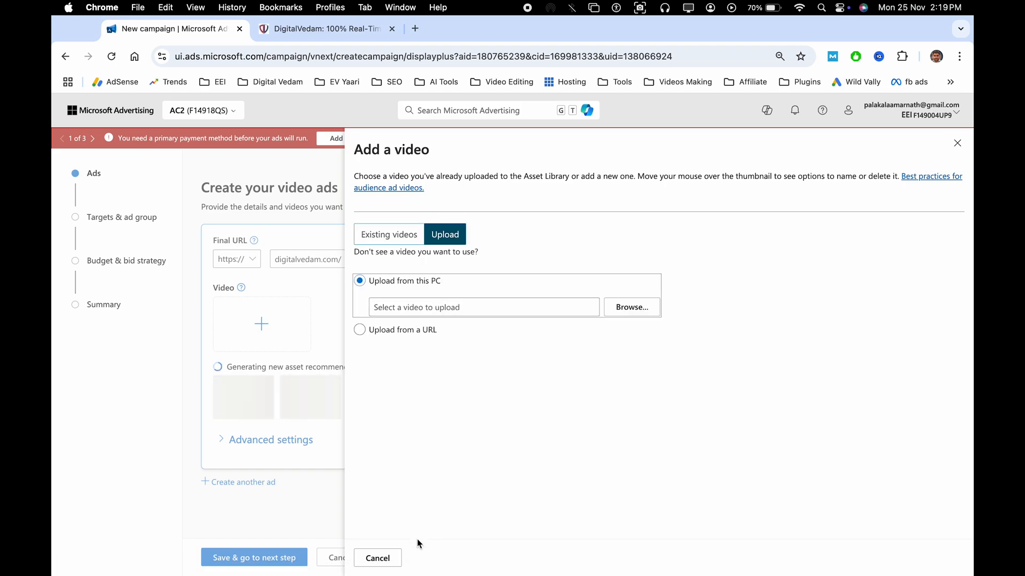
click(386, 559)
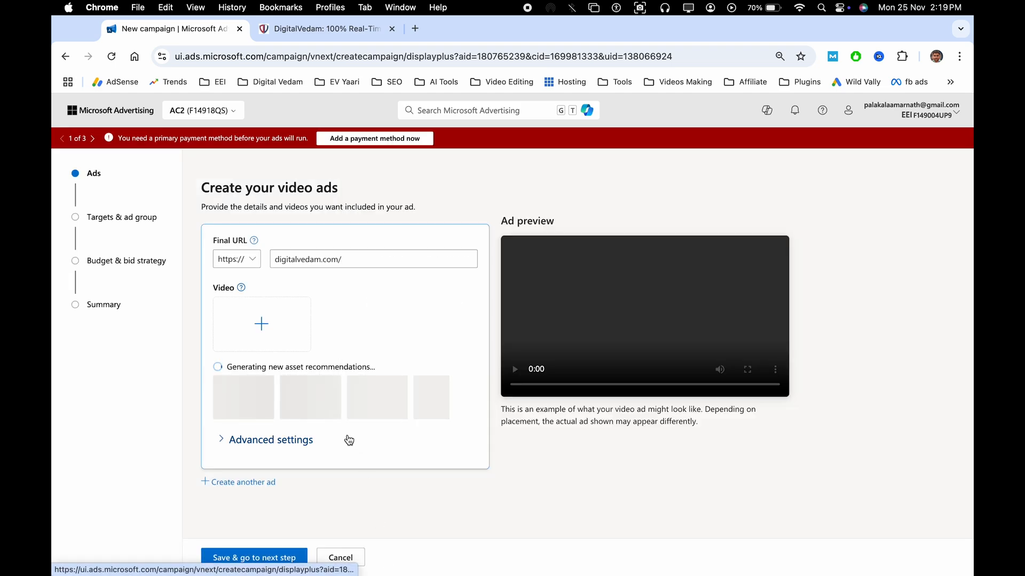
Step: Add the existing Find Jobs! video to the ad, and look briefly at the DigitalVedam site and the recommended videos
click(259, 323)
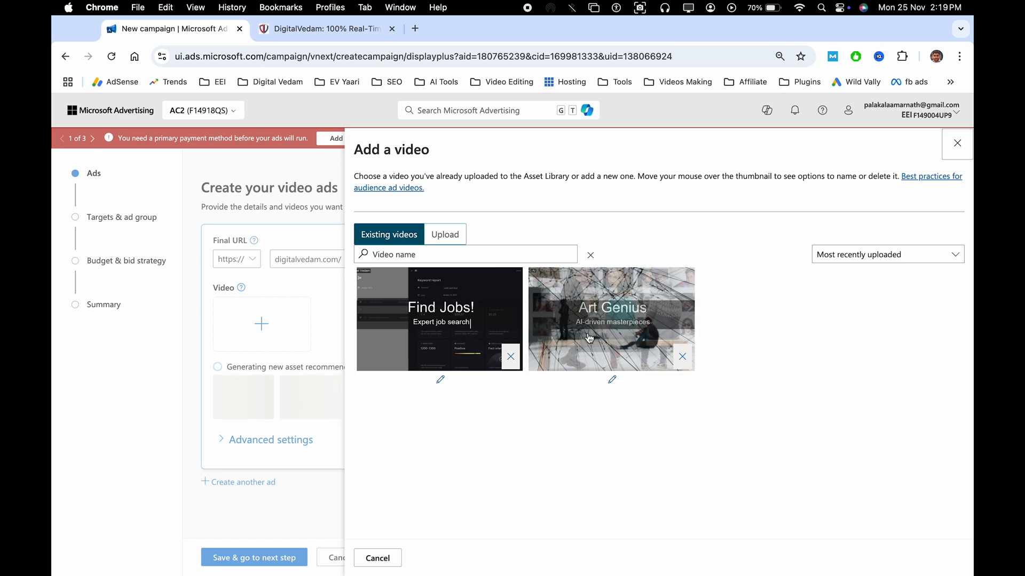
click(463, 323)
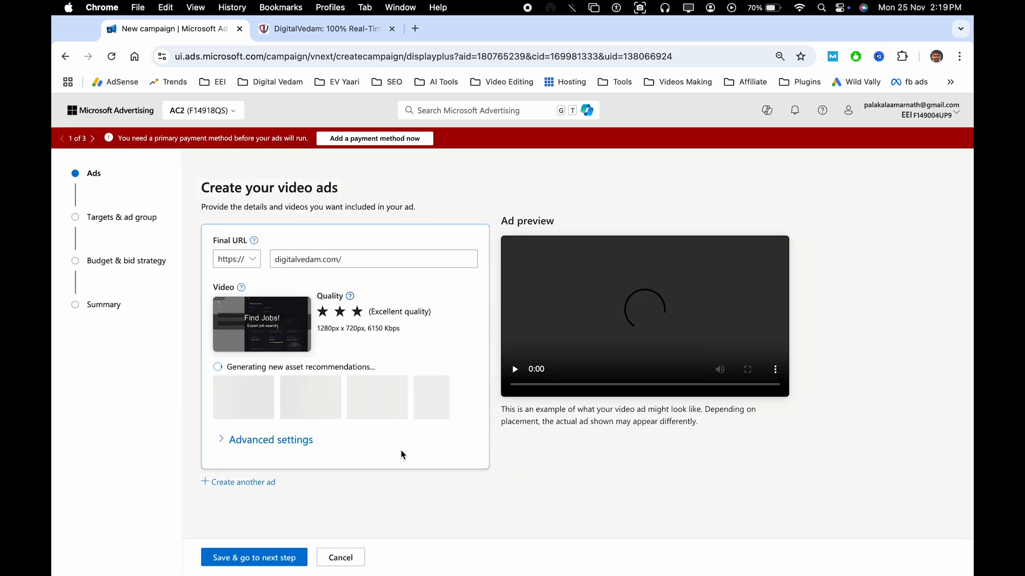
click(325, 31)
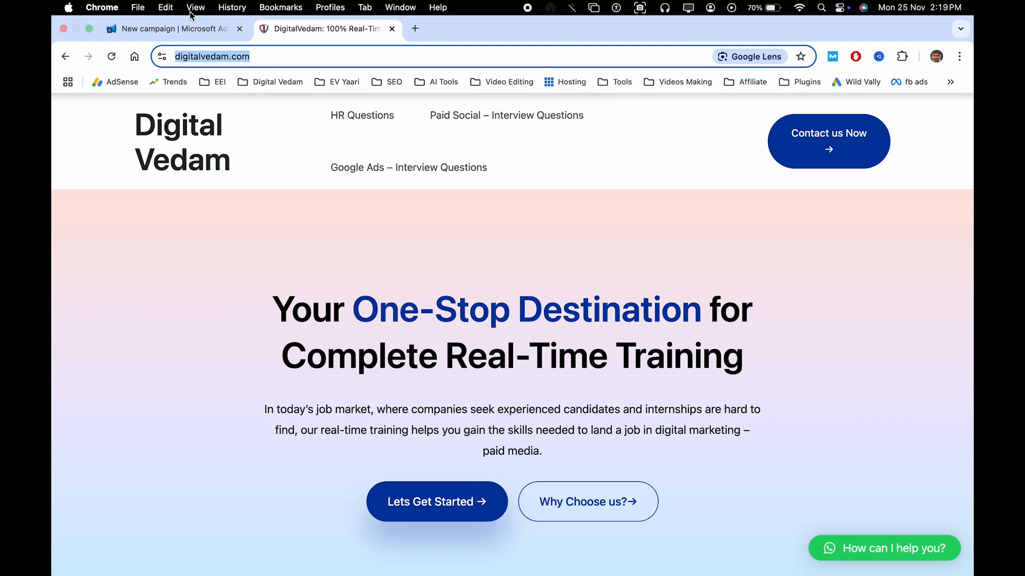
click(171, 29)
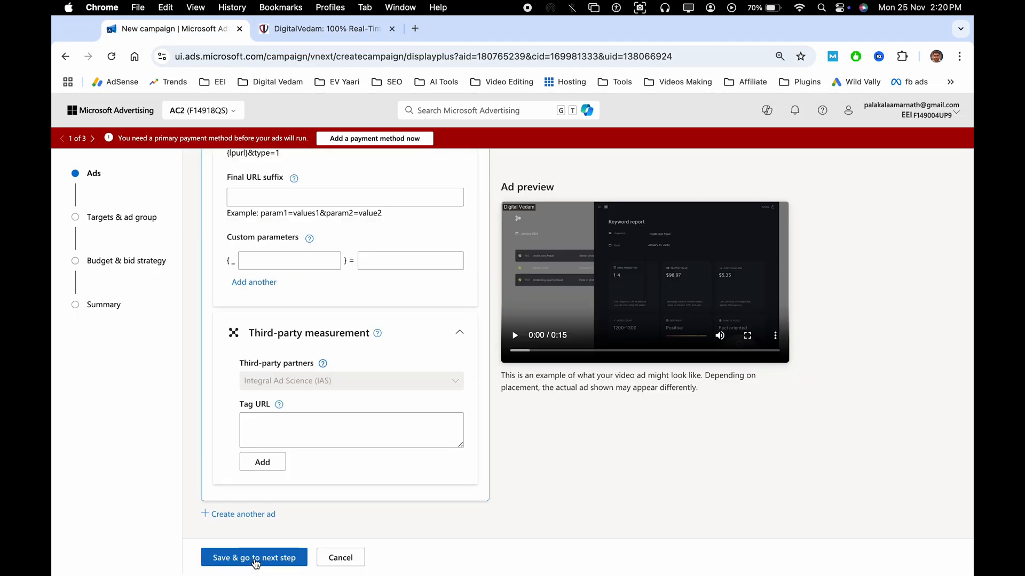
scroll(333, 432, up, 5)
scroll(333, 431, up, 4)
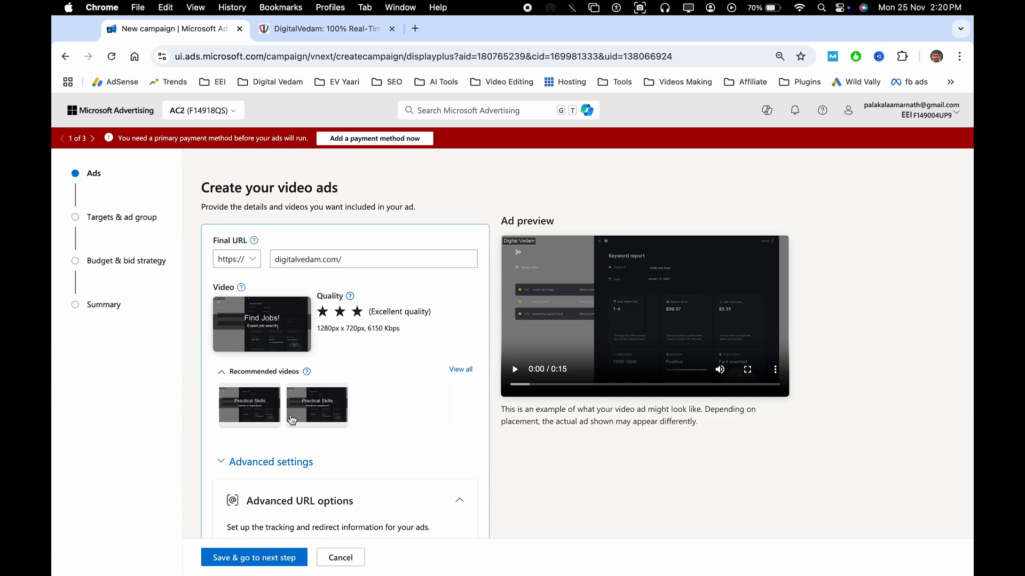
Step: Try the second recommended Practical Skills video in the ad, and restore the existing Find Jobs! video
click(317, 421)
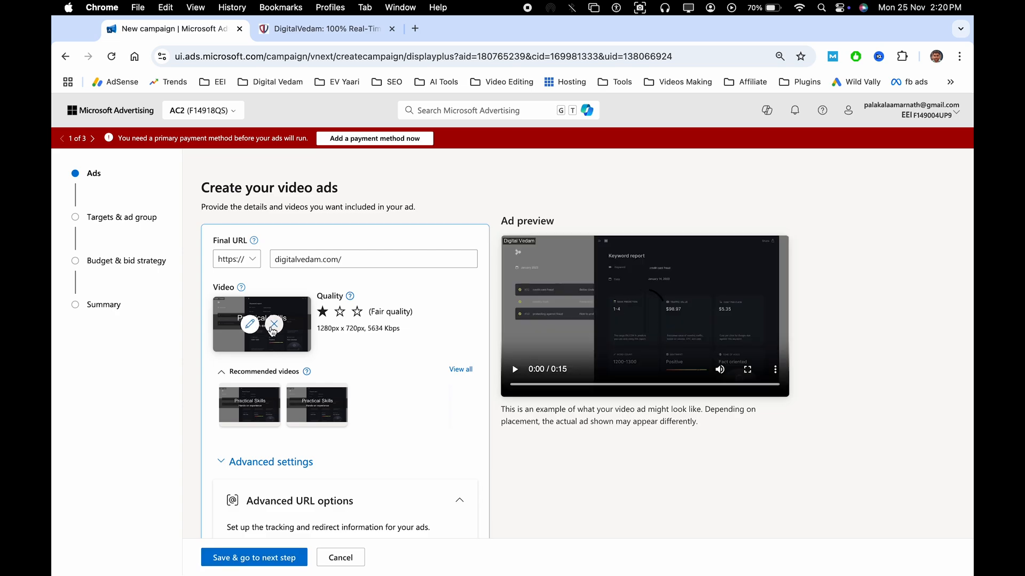
click(274, 326)
click(262, 325)
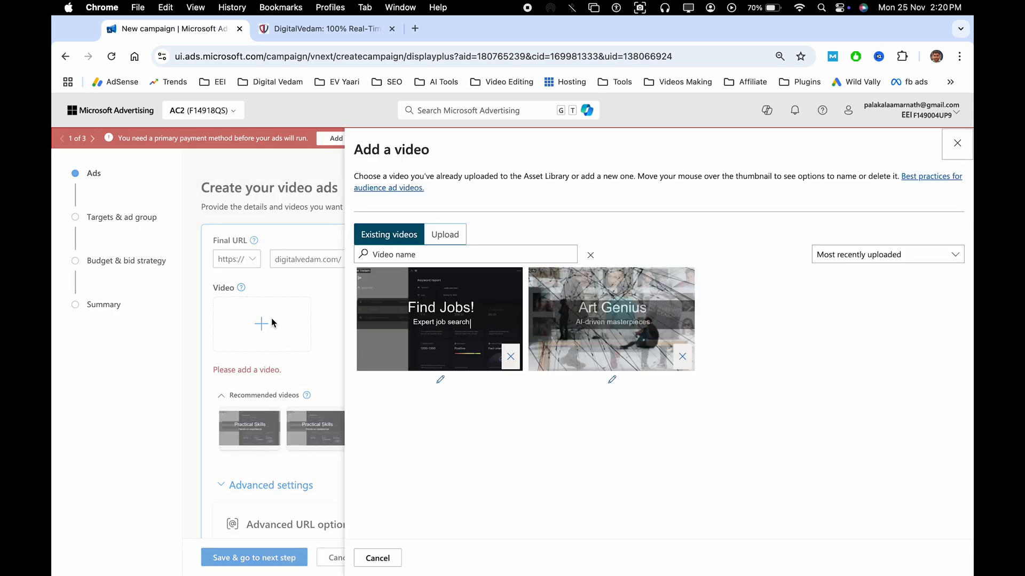
click(408, 319)
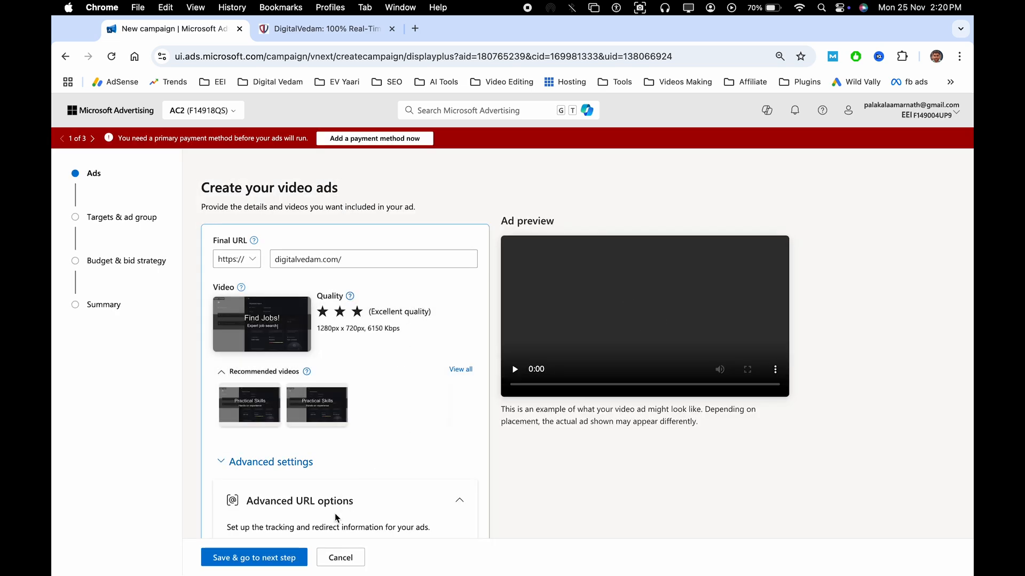
Step: Save the video ad, and expand the location targeting and optional targeting preferences to review the available sections
click(249, 558)
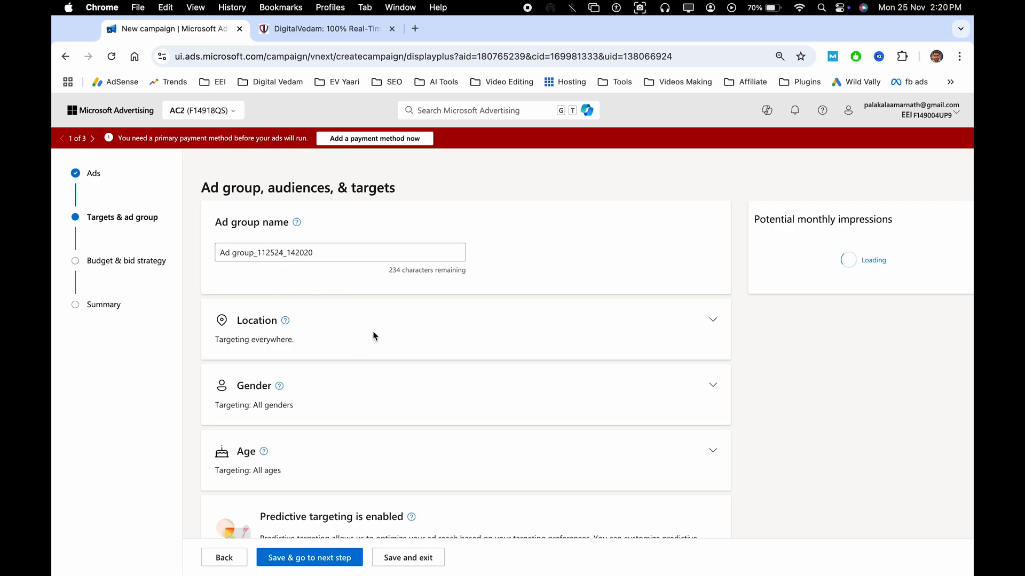
click(334, 337)
scroll(316, 338, down, 3)
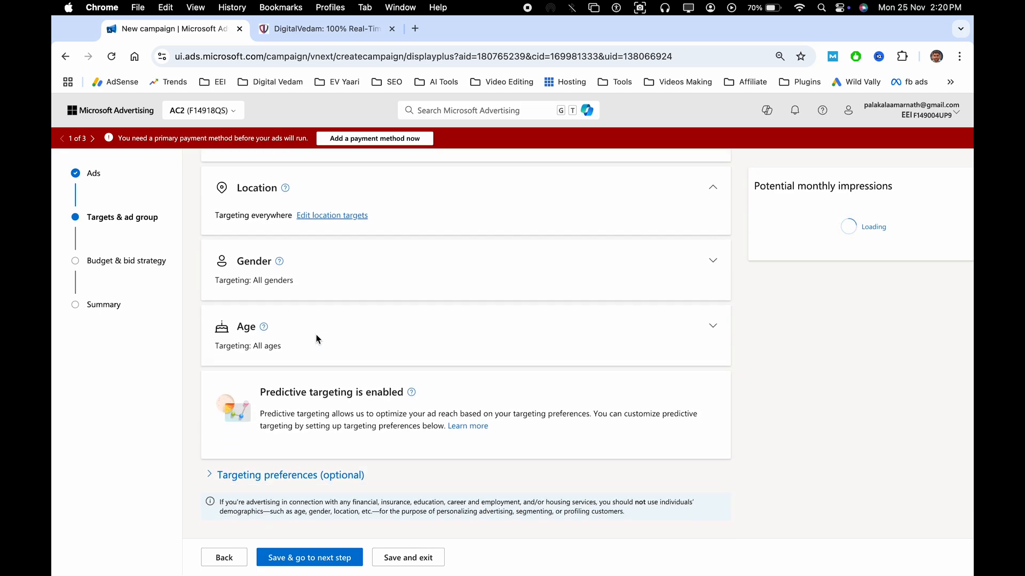
click(291, 475)
scroll(293, 481, down, 10)
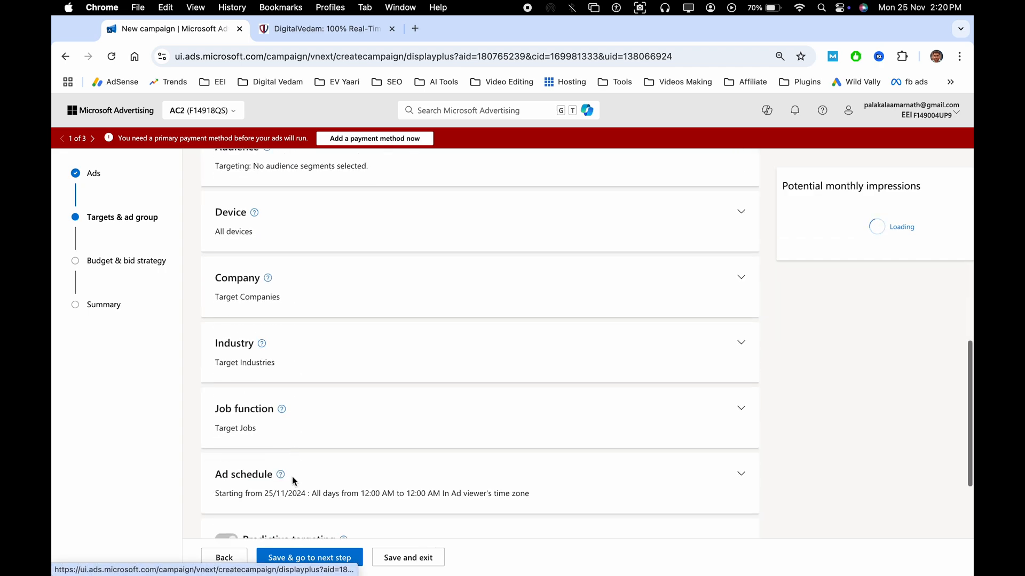
scroll(325, 433, down, 2)
scroll(326, 377, up, 2)
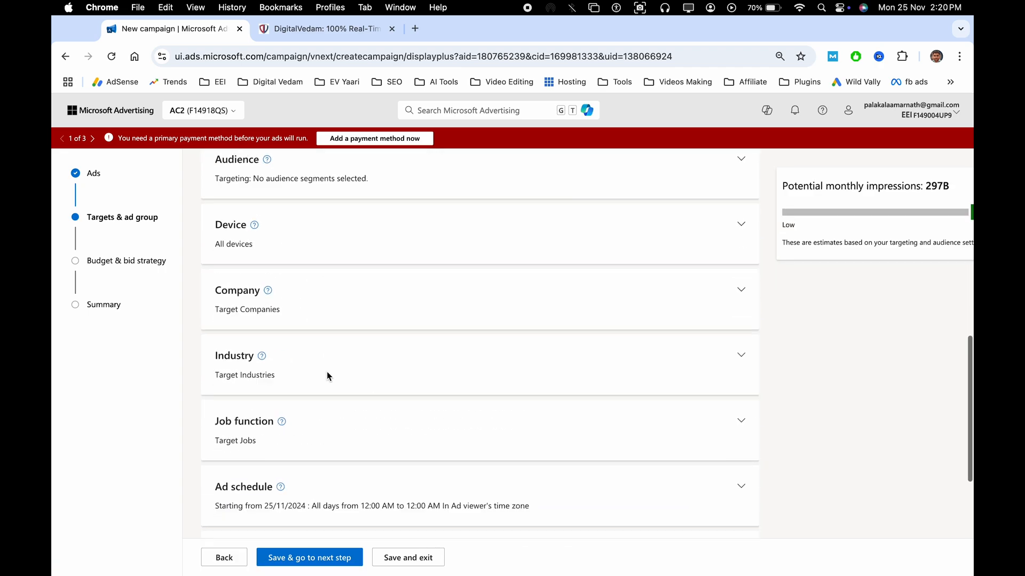
scroll(327, 371, up, 4)
scroll(326, 372, down, 3)
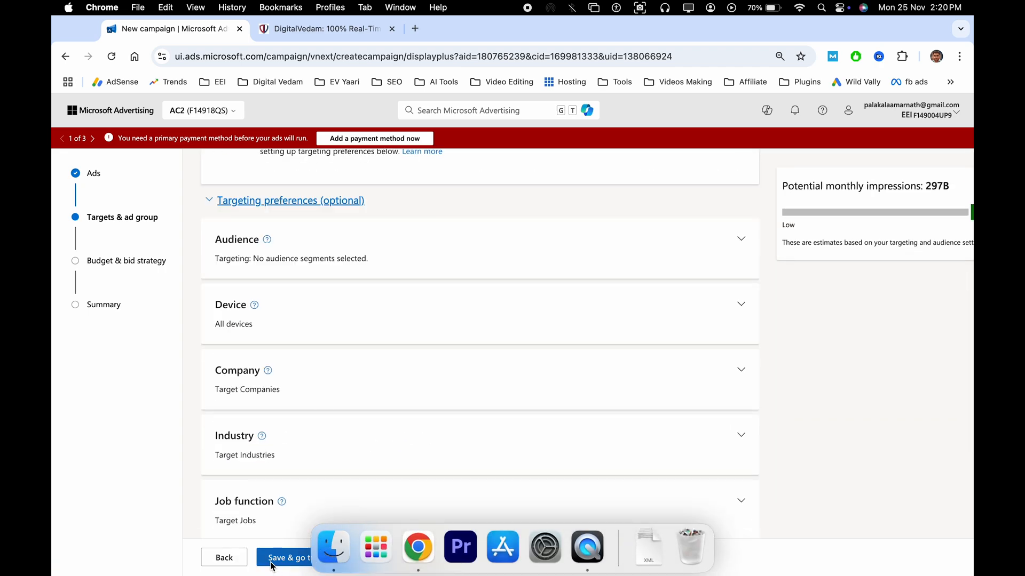
Step: Save the targeting settings with their defaults, and review the video campaign's dates, daily budget, bid strategy options and default bid
click(298, 559)
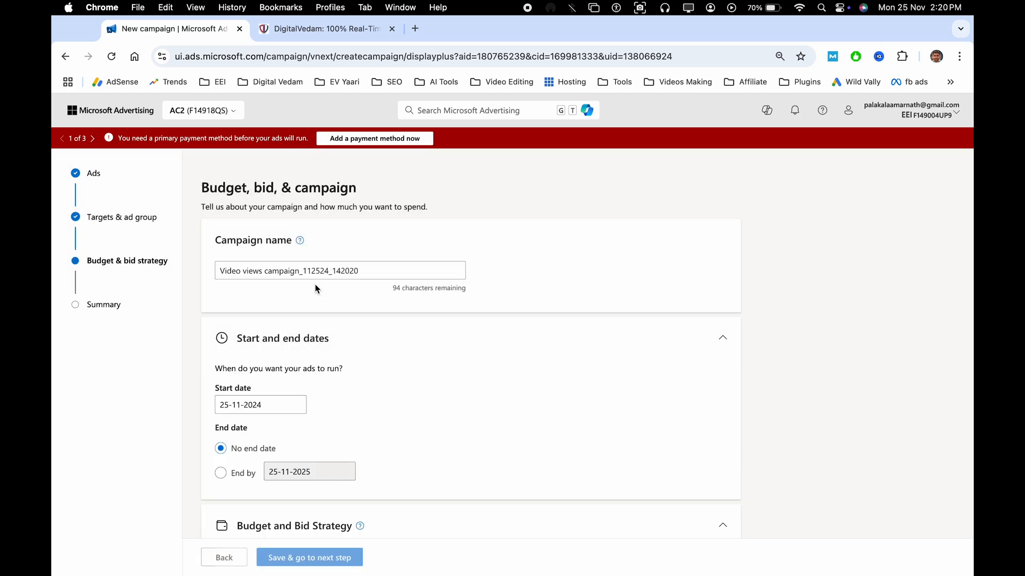
scroll(376, 360, down, 2)
scroll(377, 360, down, 5)
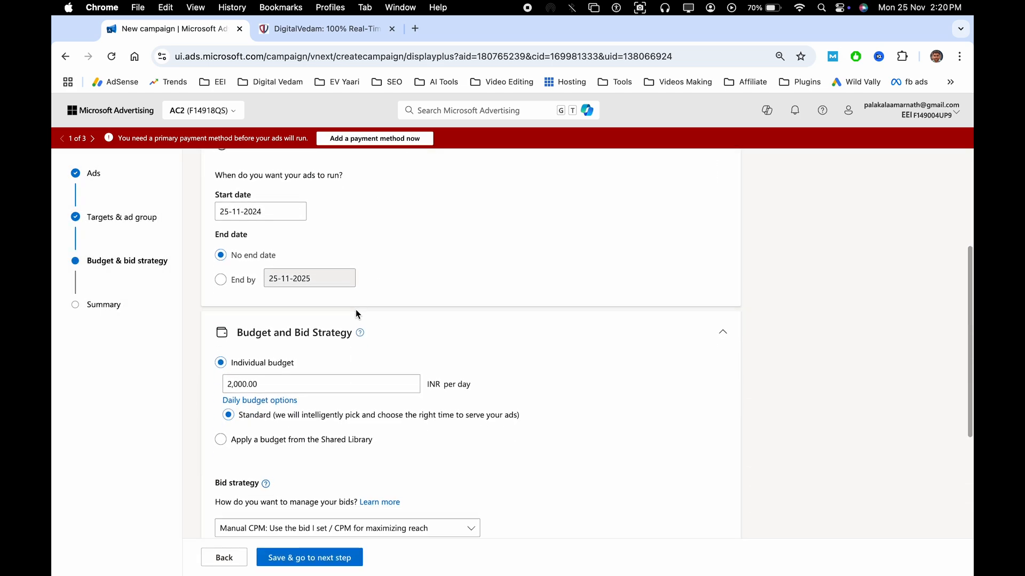
scroll(304, 402, up, 2)
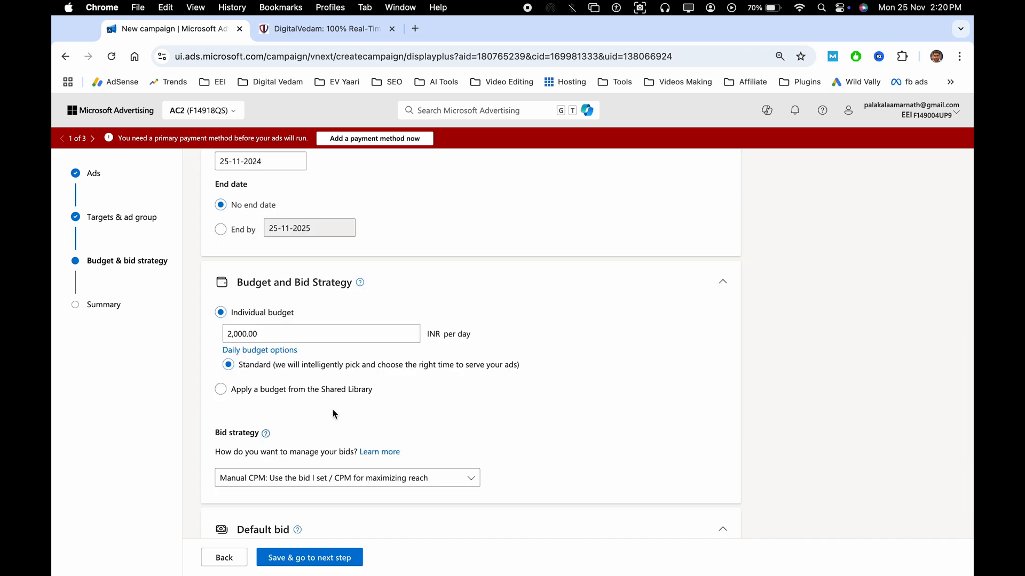
scroll(386, 359, down, 3)
click(398, 356)
click(588, 365)
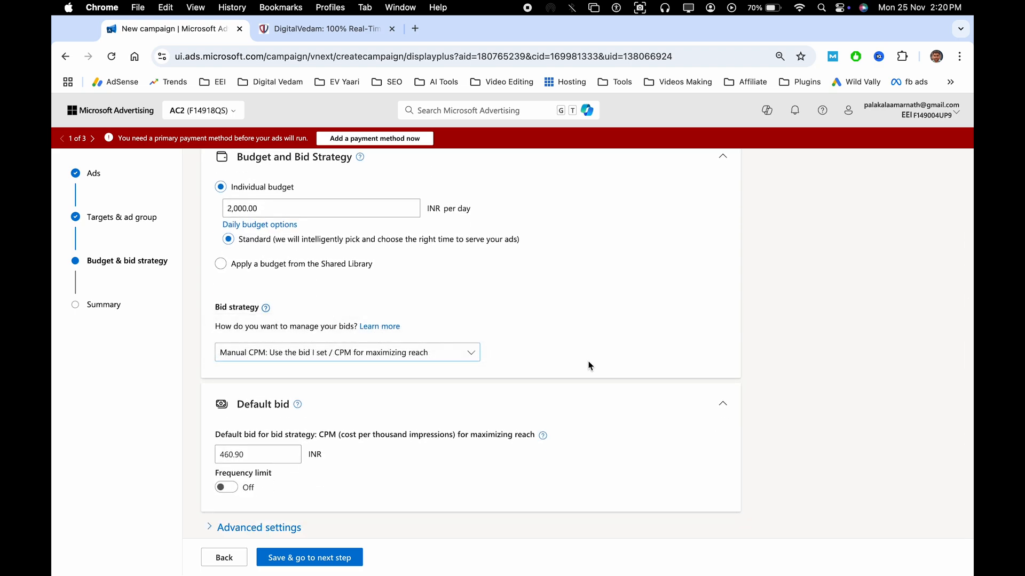
scroll(407, 430, down, 1)
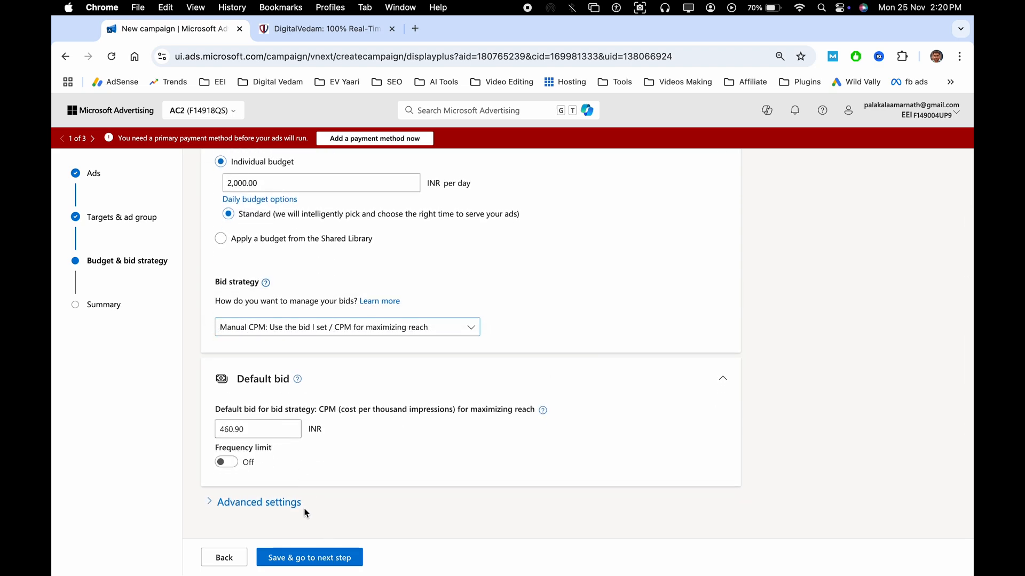
Step: Save the default budget and bid settings, review the campaign summary, and finish the video campaign without taking it live
click(326, 560)
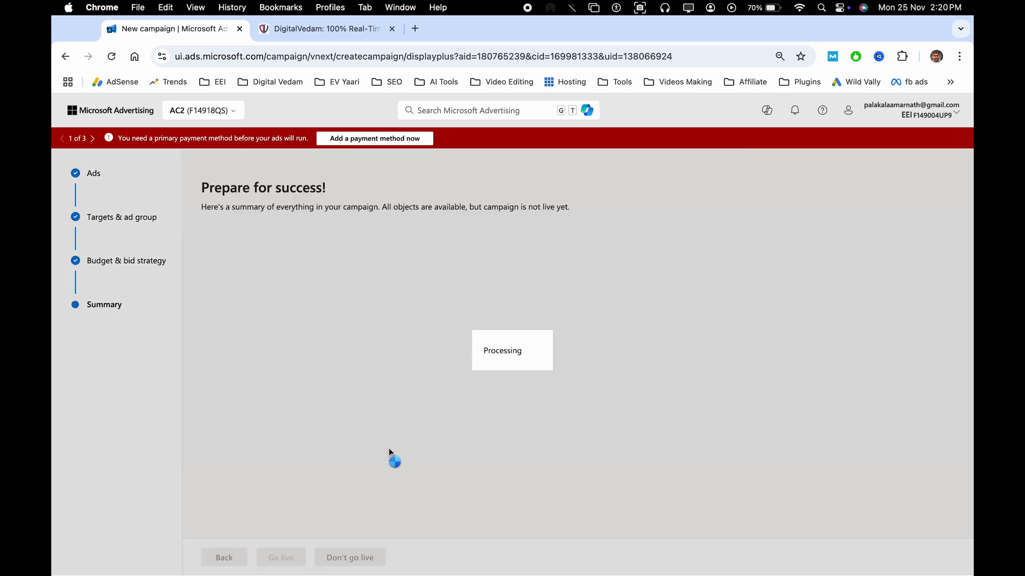
scroll(373, 462, down, 3)
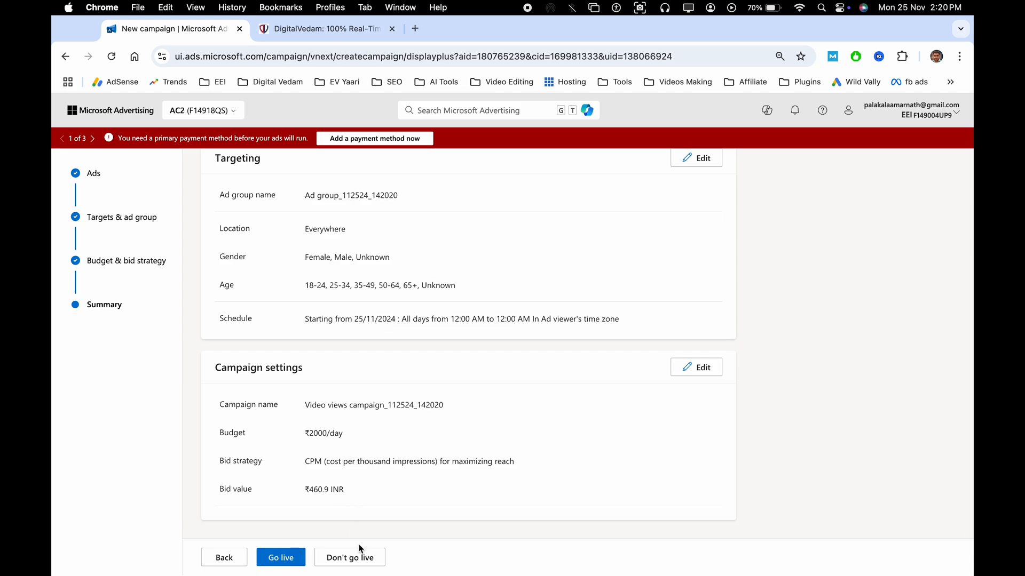
click(351, 560)
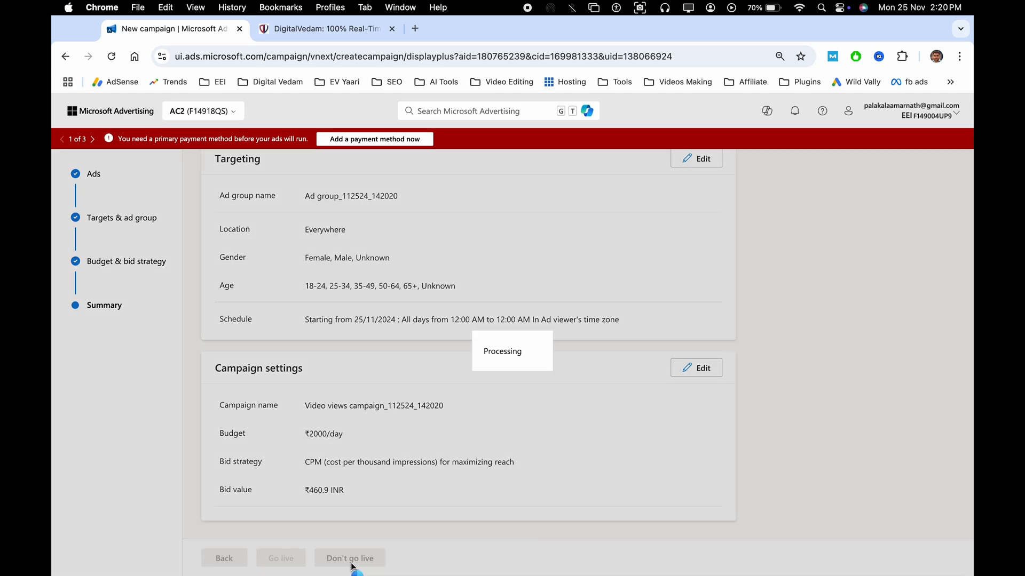